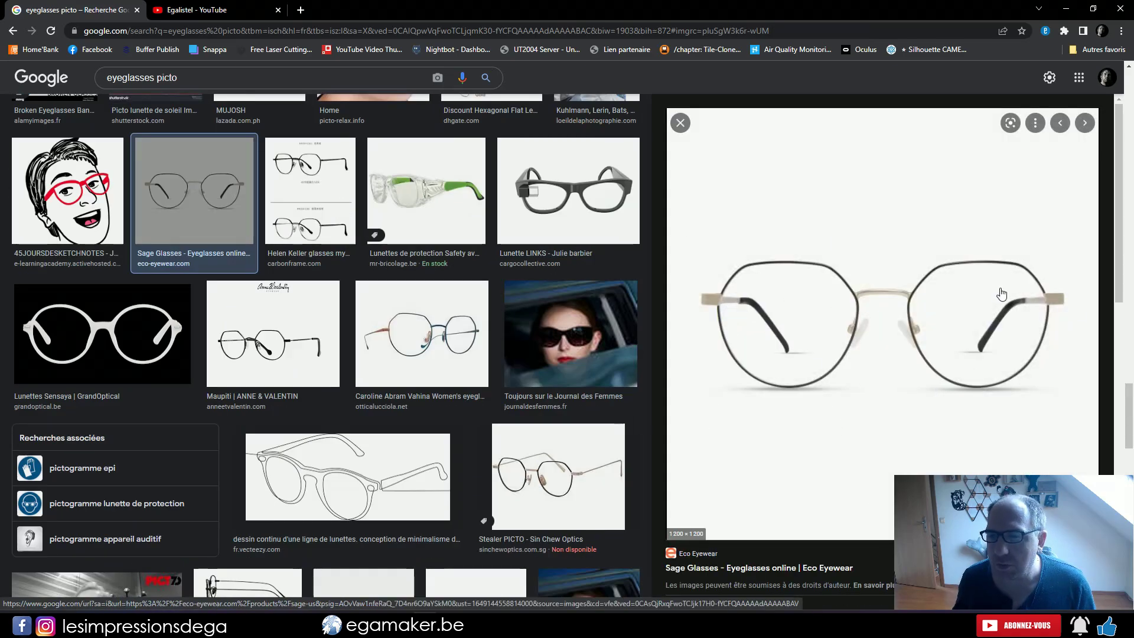
Examine the eyeglasses picto image results, previewing several frames such as the round ones and their similar images
{"action": "scroll", "coordinate": [414, 227], "scroll_direction": "down", "scroll_amount": 2}
{"action": "left_click", "coordinate": [415, 228]}
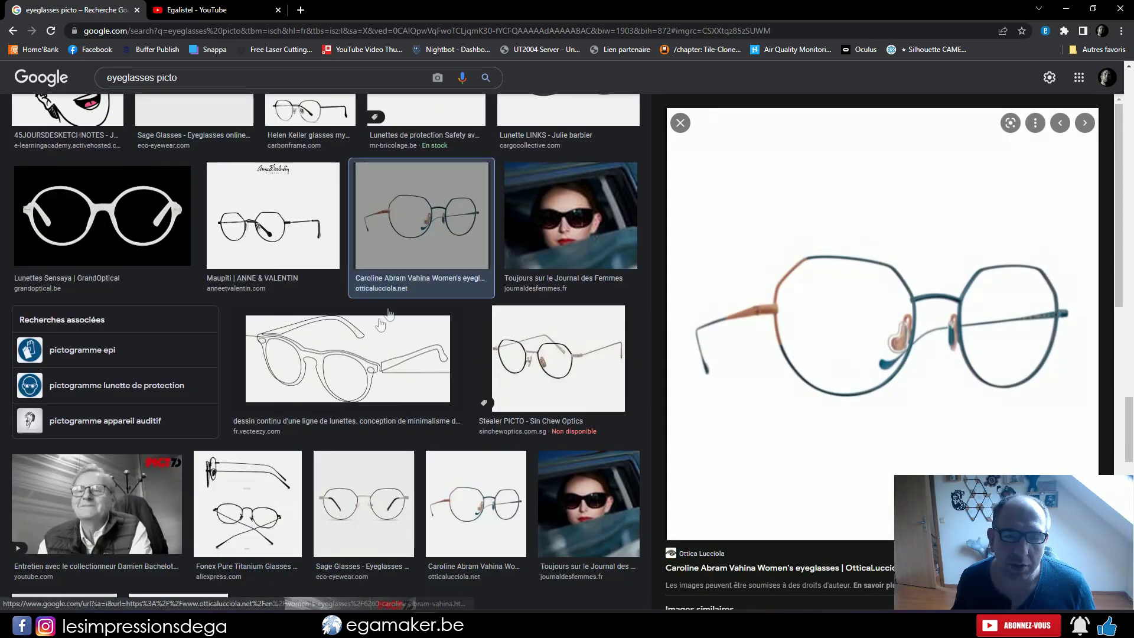
{"action": "left_click", "coordinate": [329, 365]}
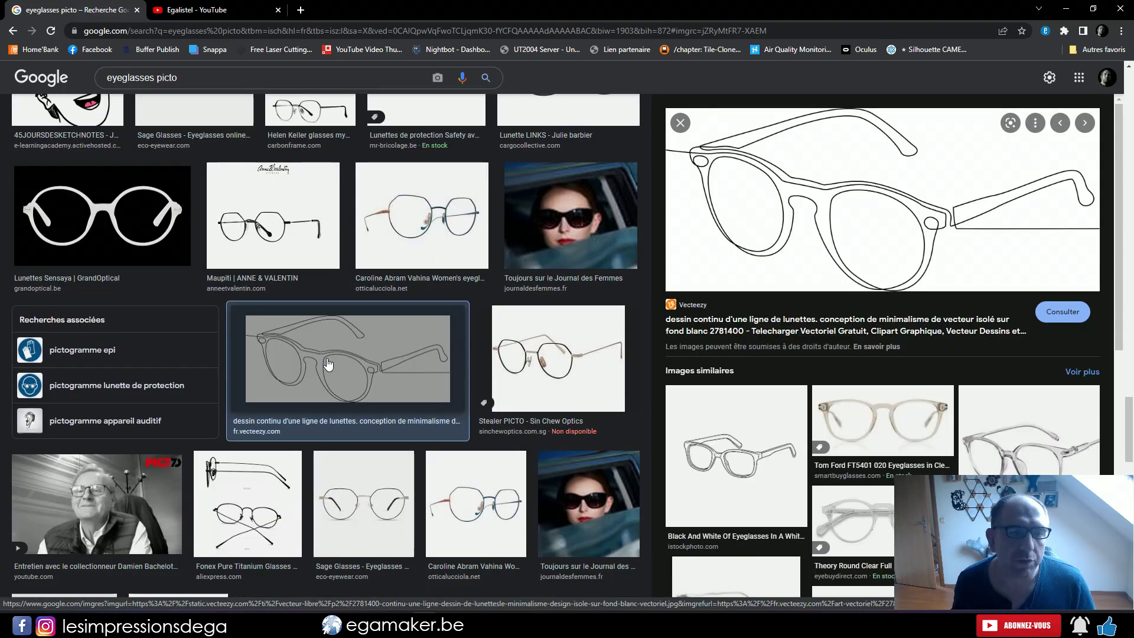
{"action": "left_click", "coordinate": [148, 238]}
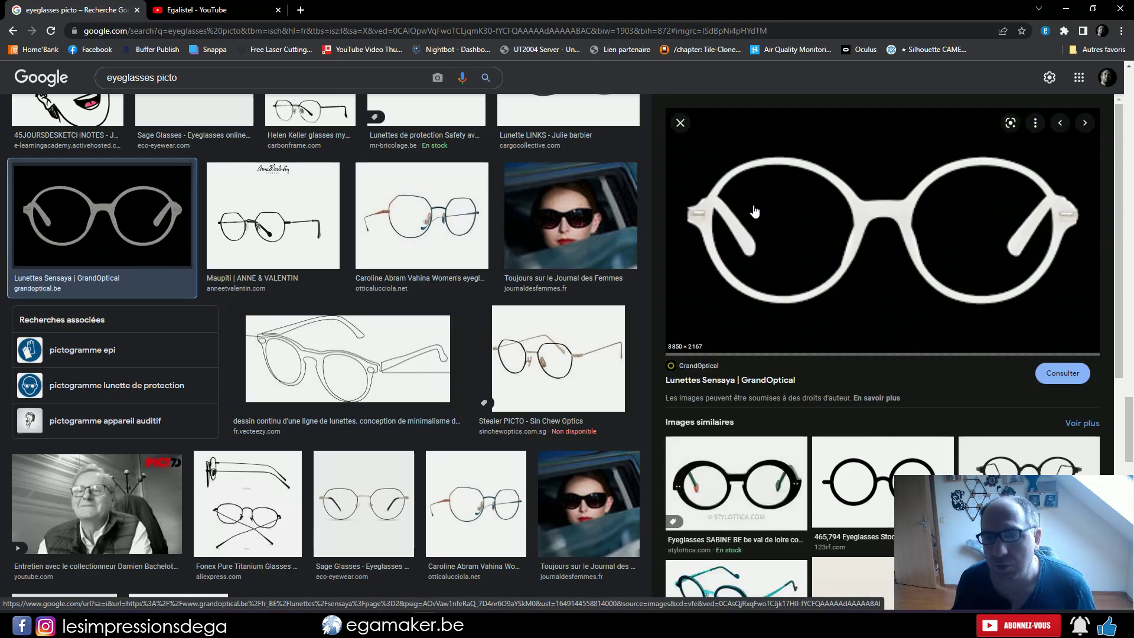
{"action": "left_click", "coordinate": [877, 479]}
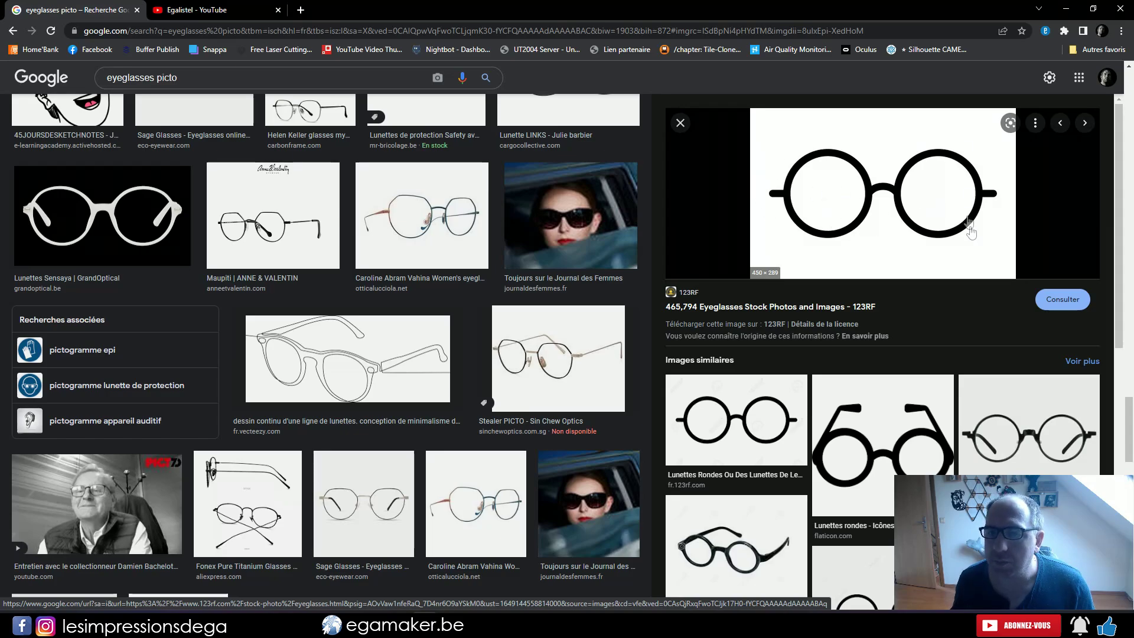
{"action": "scroll", "coordinate": [721, 280], "scroll_direction": "down", "scroll_amount": 5}
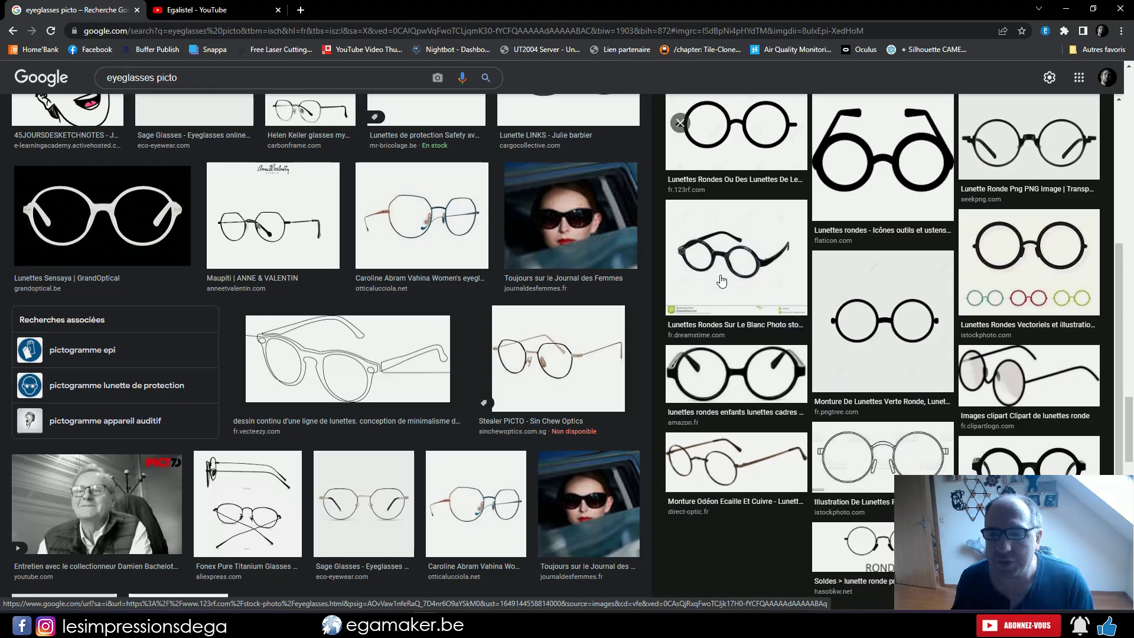
{"action": "scroll", "coordinate": [722, 280], "scroll_direction": "down", "scroll_amount": 4}
{"action": "scroll", "coordinate": [273, 361], "scroll_direction": "down", "scroll_amount": 10}
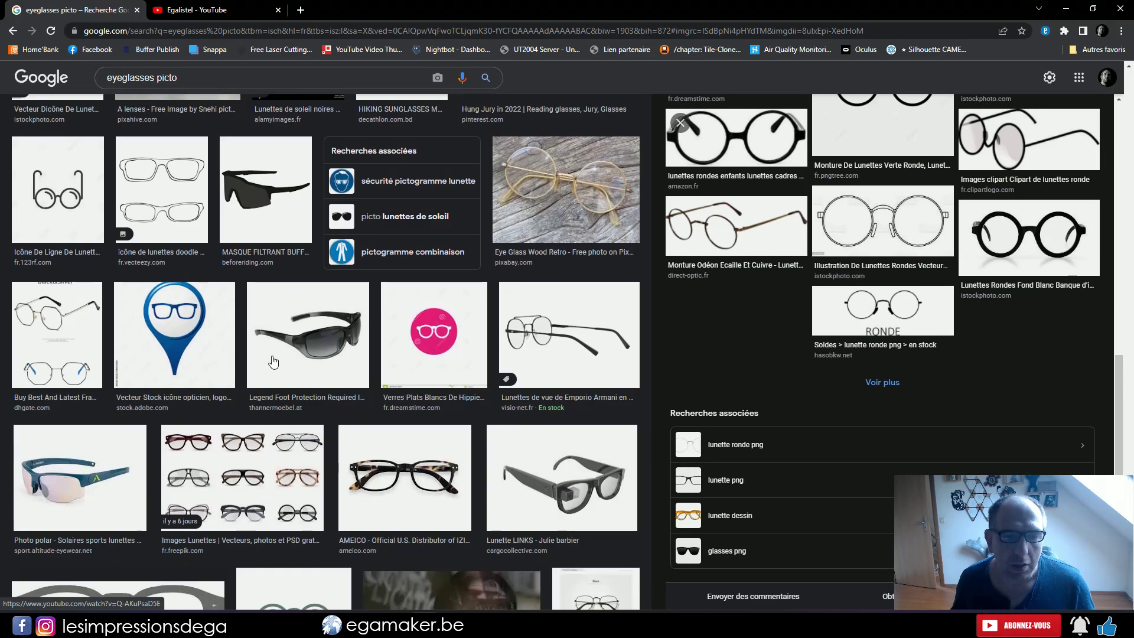
{"action": "scroll", "coordinate": [273, 362], "scroll_direction": "down", "scroll_amount": 20}
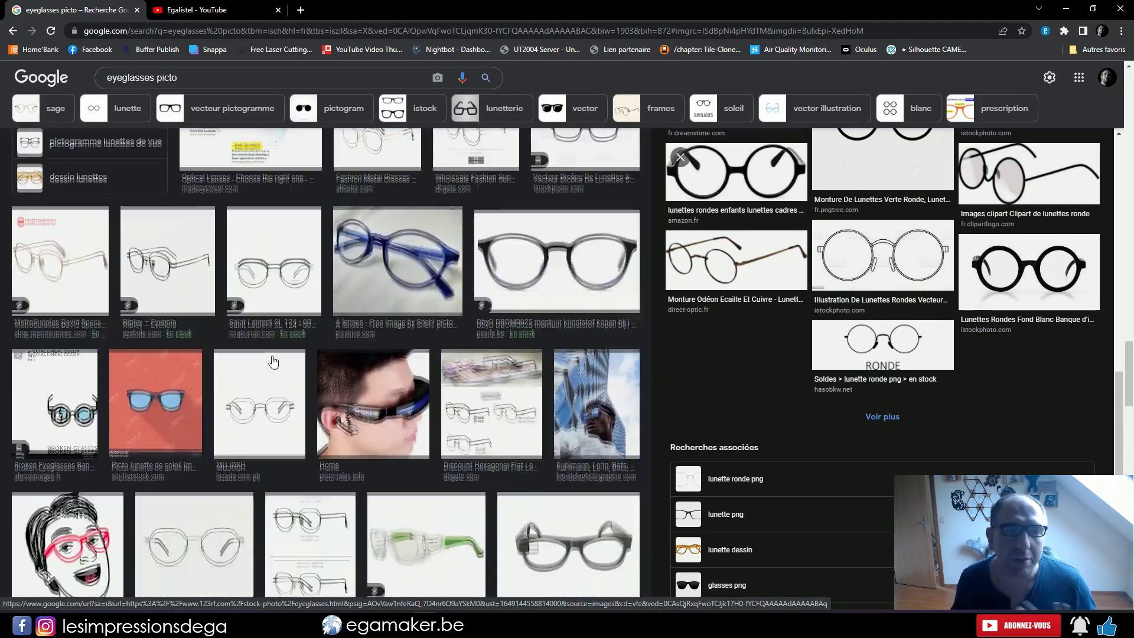
{"action": "scroll", "coordinate": [272, 361], "scroll_direction": "up", "scroll_amount": 4}
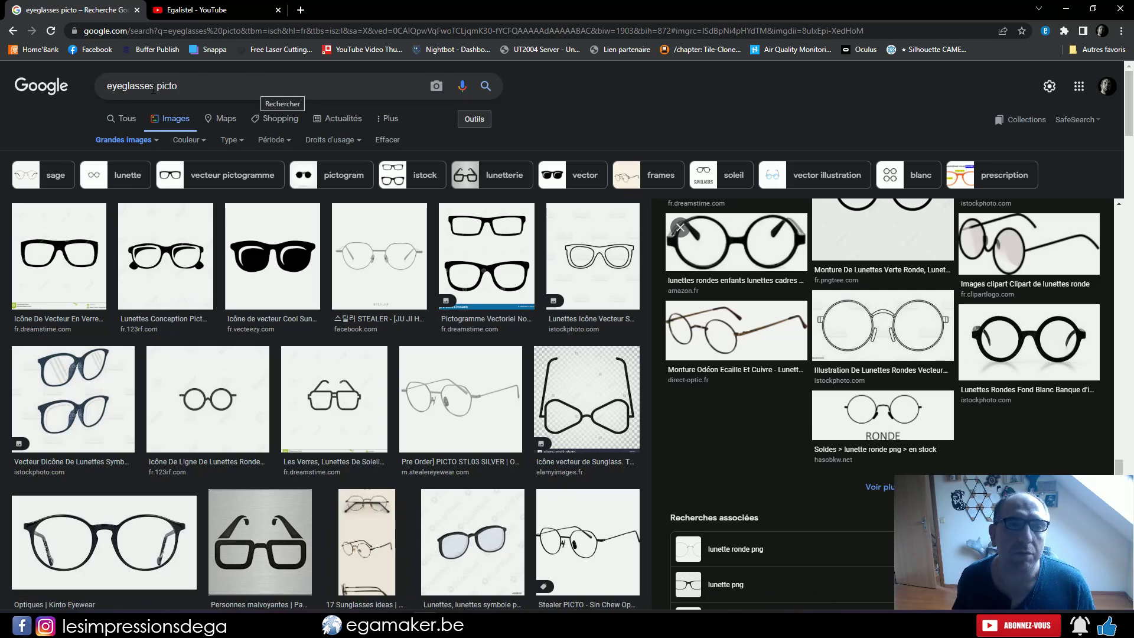
Examine the size filter options for the eyeglasses picto image search, including large images
{"action": "left_click", "coordinate": [474, 119]}
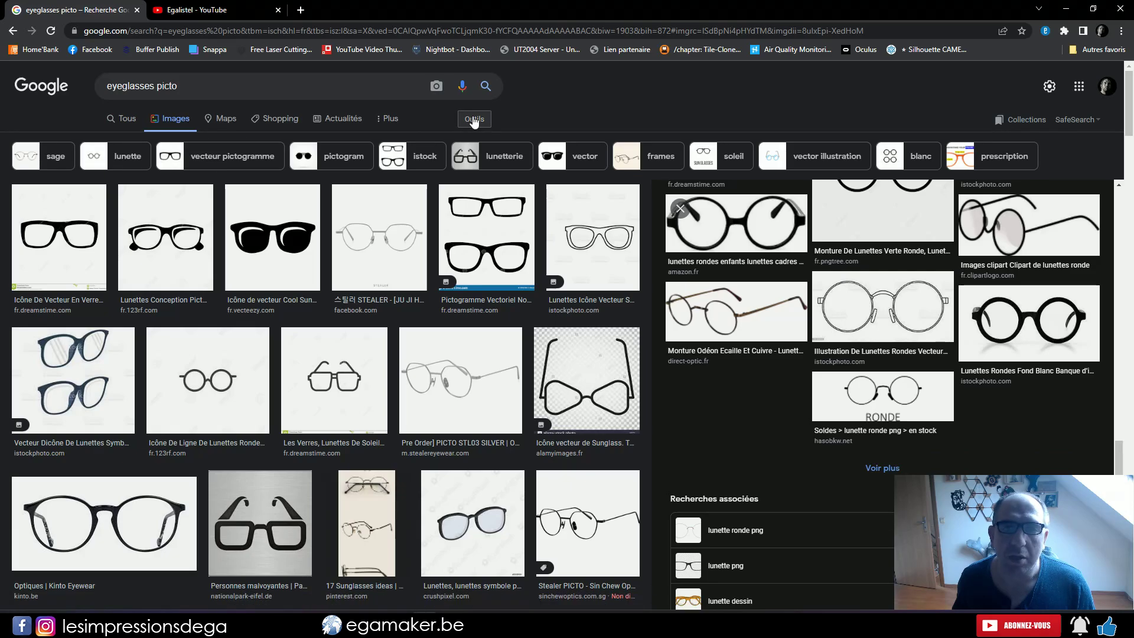
{"action": "left_click", "coordinate": [474, 120]}
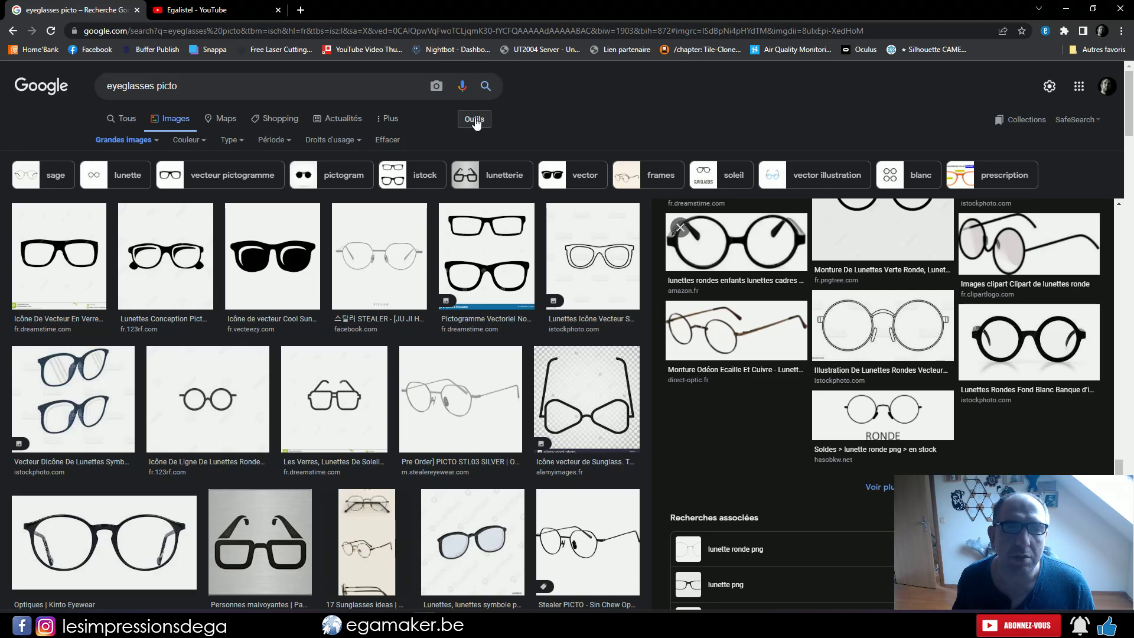
{"action": "left_click", "coordinate": [121, 141]}
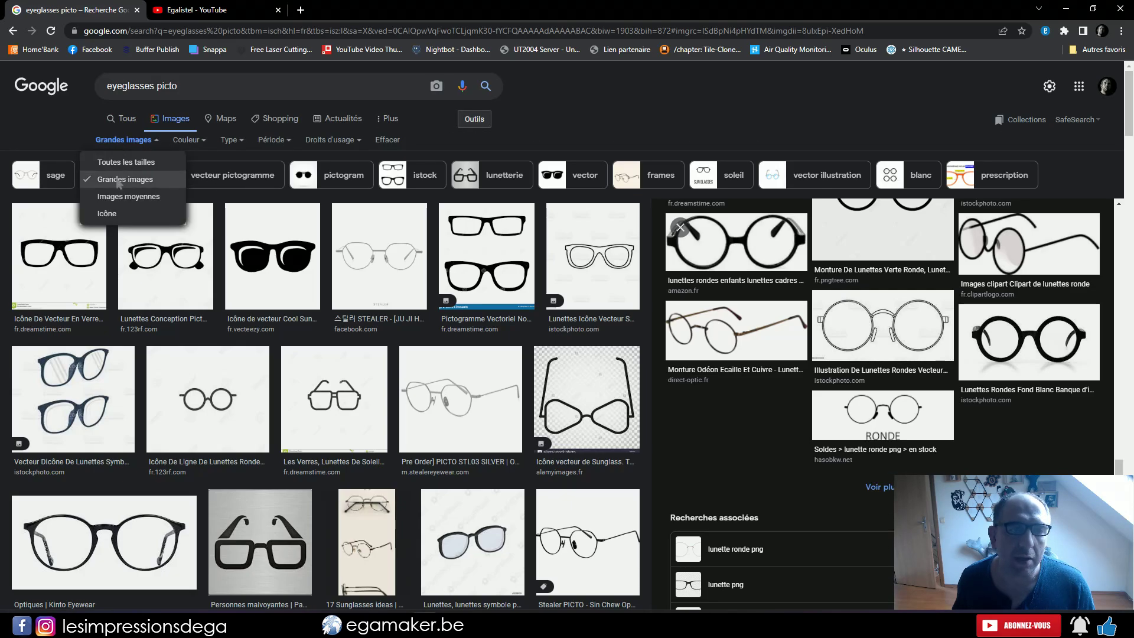
{"action": "left_click", "coordinate": [37, 129]}
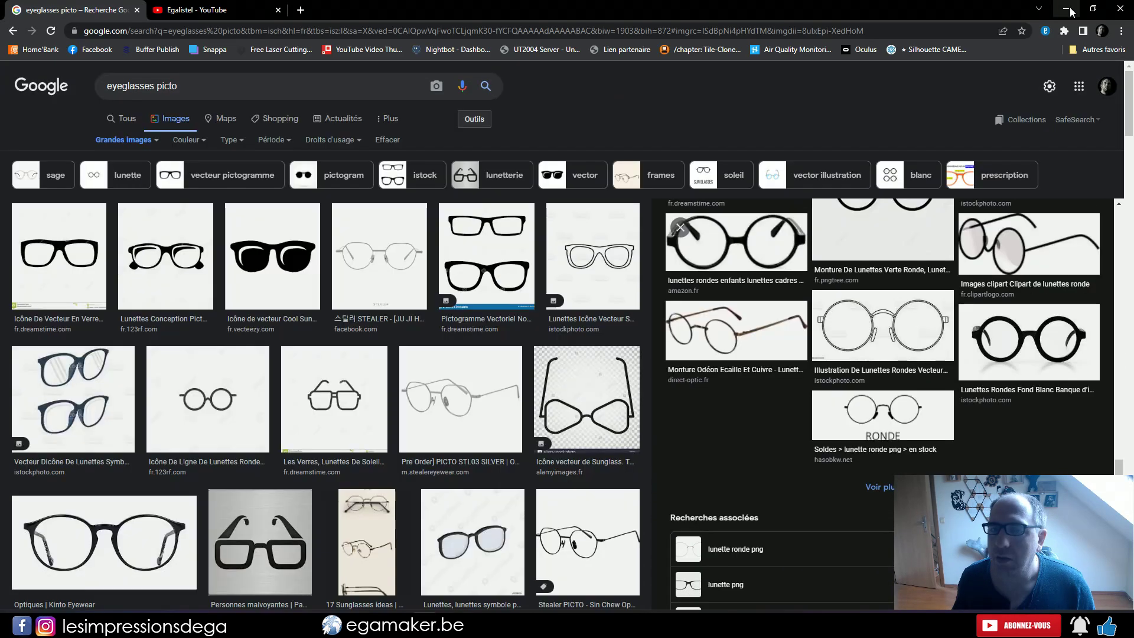
Switch from the browser to the 3D Eyeglasses generator, load images.png as the template and view the model from the front
{"action": "left_click", "coordinate": [1066, 9]}
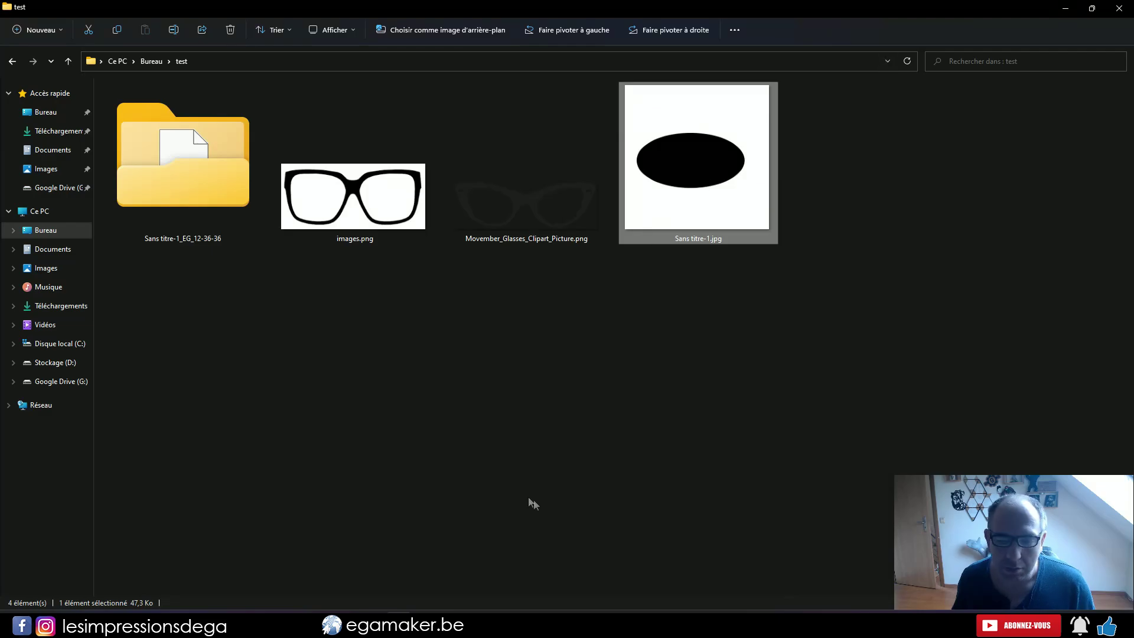
{"action": "key", "text": "alt+Tab"}
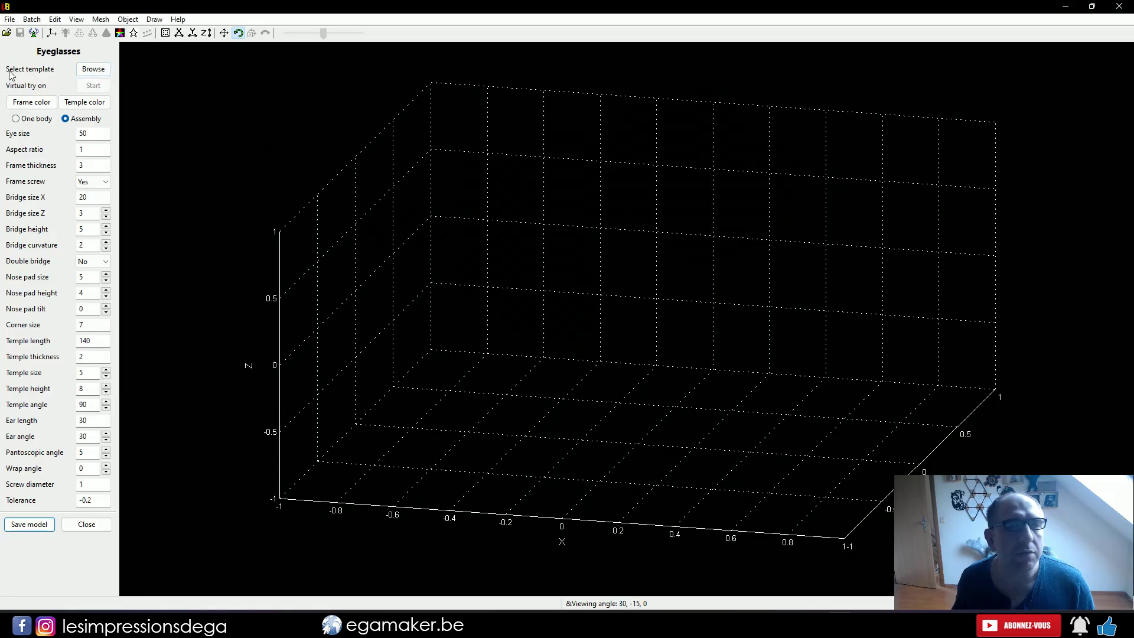
{"action": "left_click", "coordinate": [89, 69]}
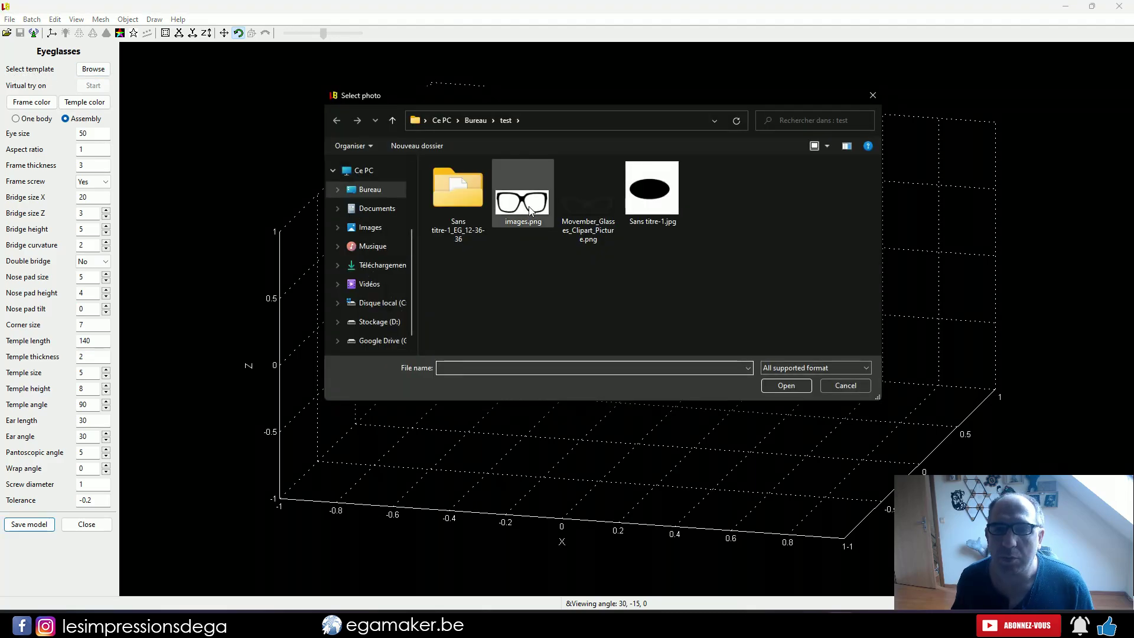
{"action": "double_click", "coordinate": [522, 200]}
{"action": "left_click_drag", "start_coordinate": [513, 298], "coordinate": [756, 206]}
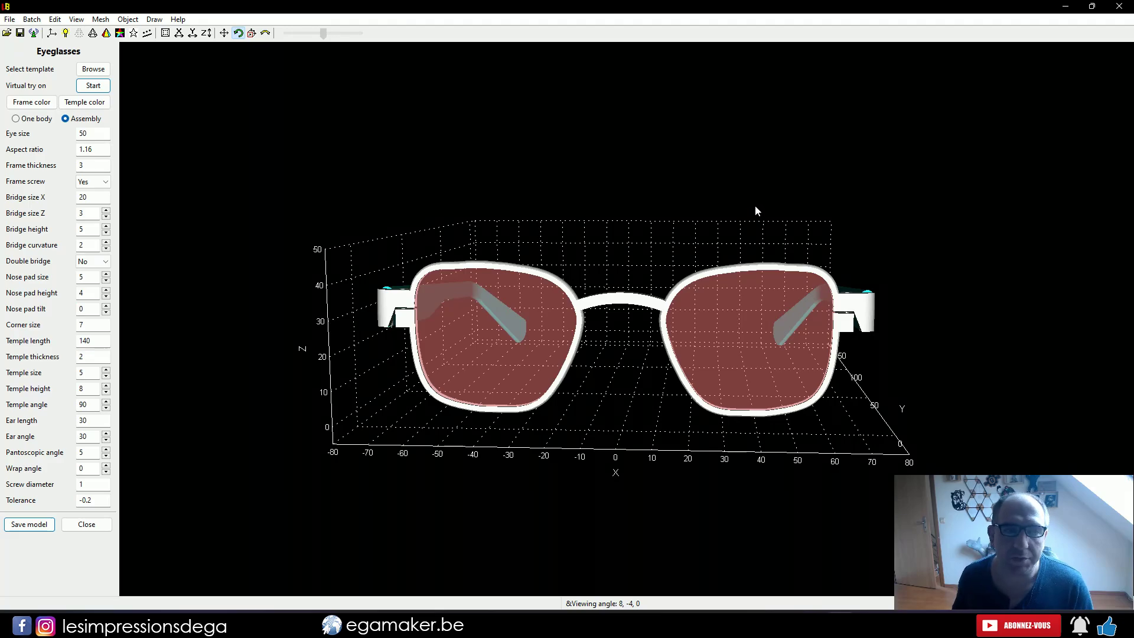
Load Sans titre-1.jpg as the eyeglasses template and set the eye size to 55
{"action": "left_click", "coordinate": [93, 70]}
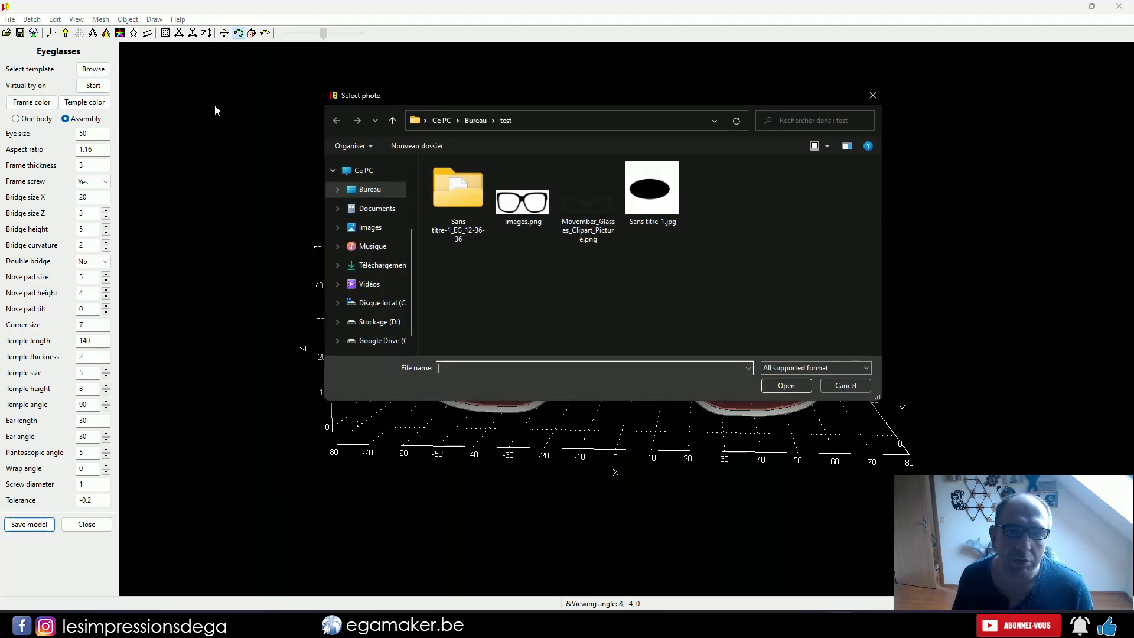
{"action": "double_click", "coordinate": [660, 177]}
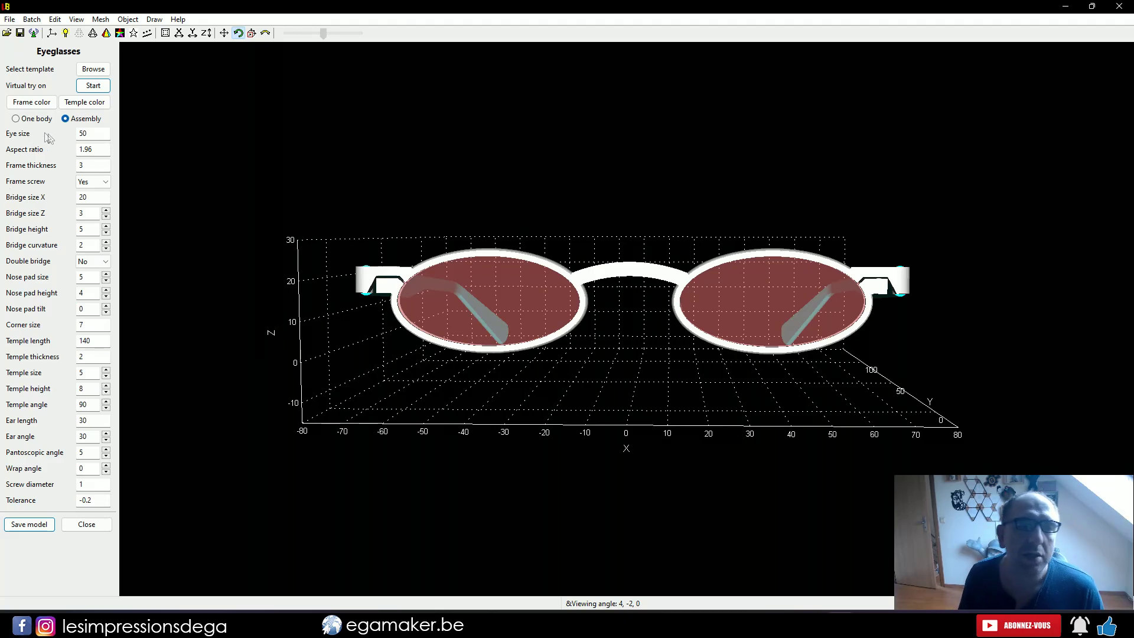
{"action": "double_click", "coordinate": [95, 136]}
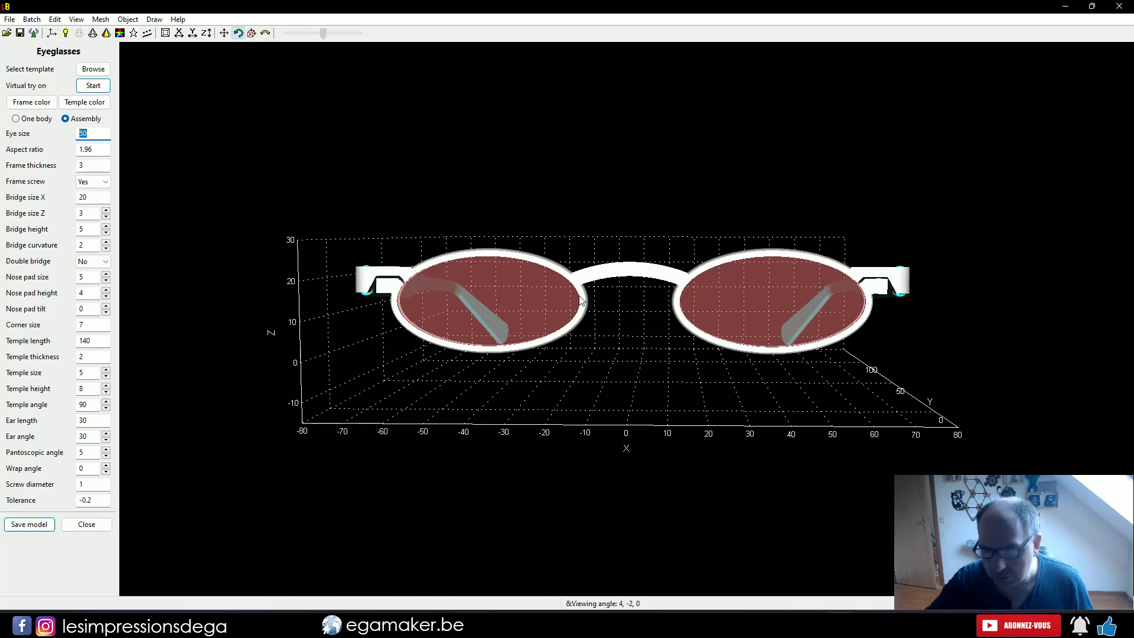
{"action": "type", "text": "5"}
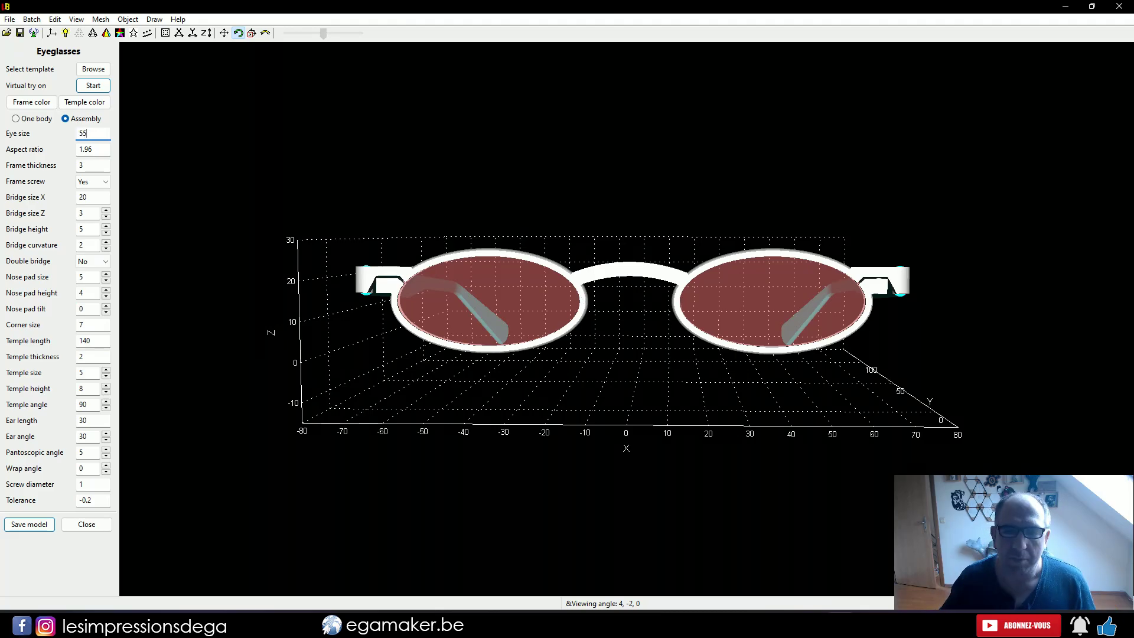
{"action": "left_click_drag", "start_coordinate": [617, 363], "coordinate": [567, 378]}
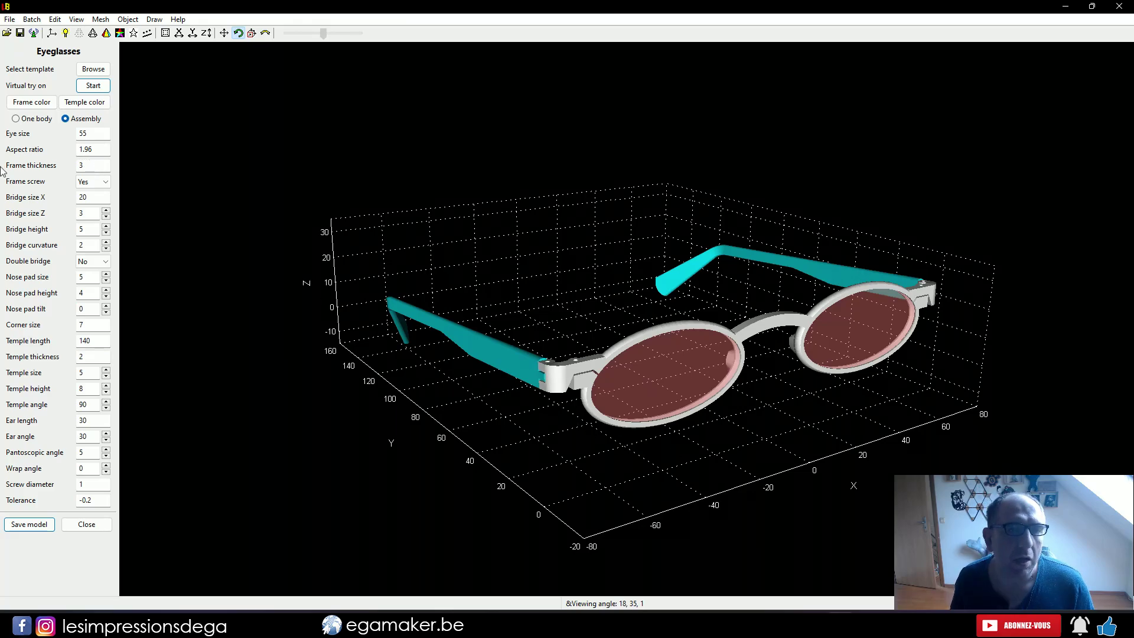
Set the frame thickness of the oval glasses to 4
{"action": "left_click_drag", "start_coordinate": [567, 268], "coordinate": [742, 348]}
{"action": "scroll", "coordinate": [862, 324], "scroll_direction": "up", "scroll_amount": 10}
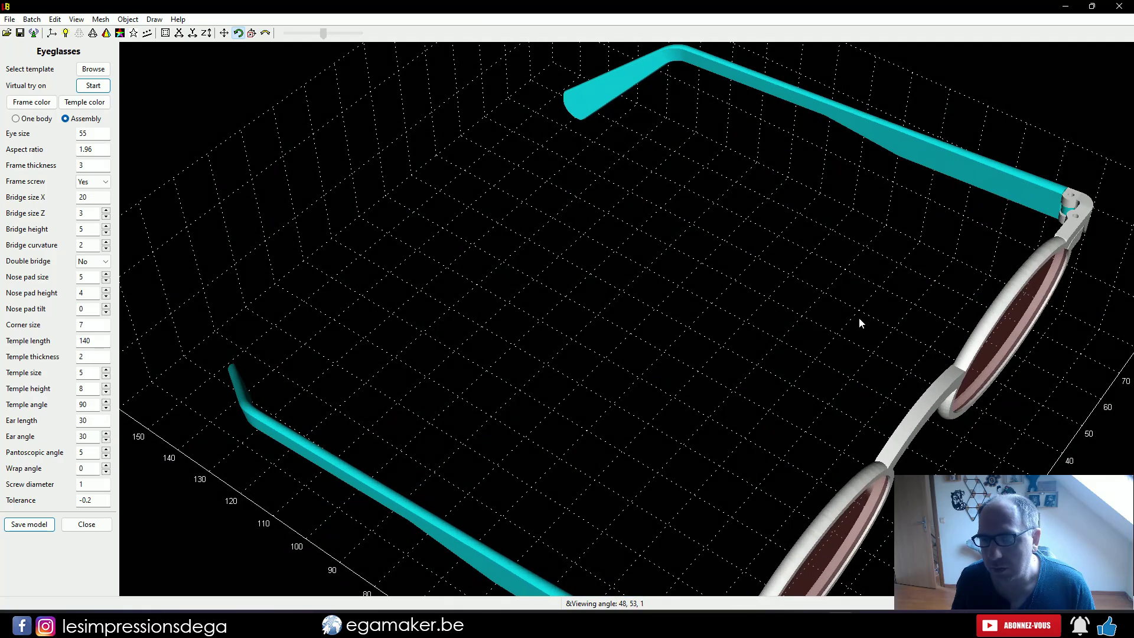
{"action": "scroll", "coordinate": [453, 156], "scroll_direction": "up", "scroll_amount": 3}
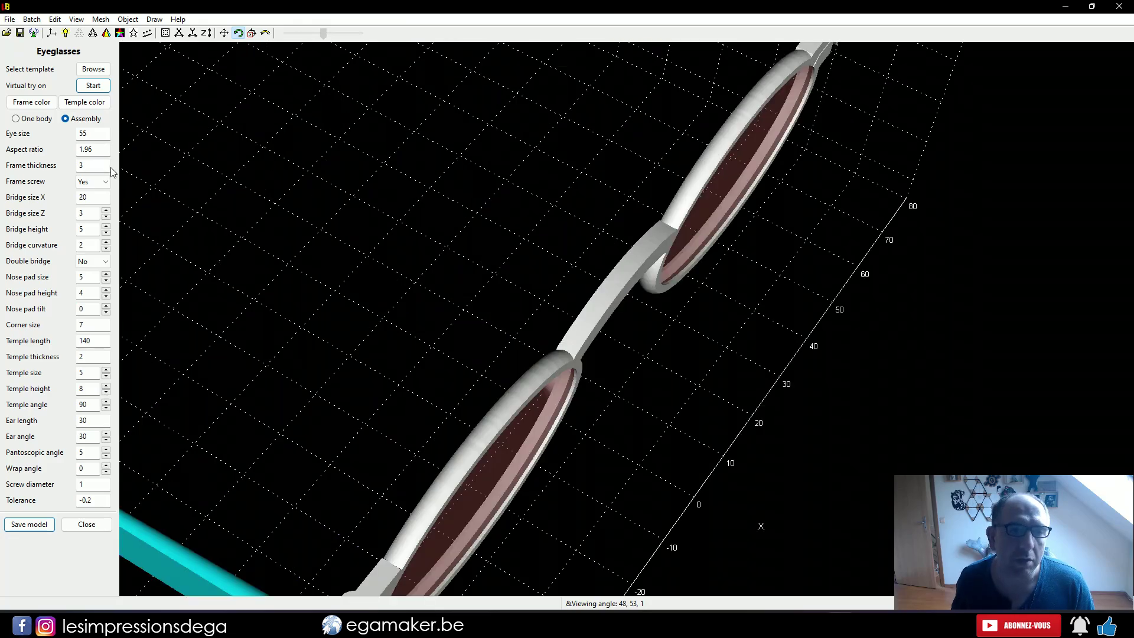
{"action": "double_click", "coordinate": [82, 166]}
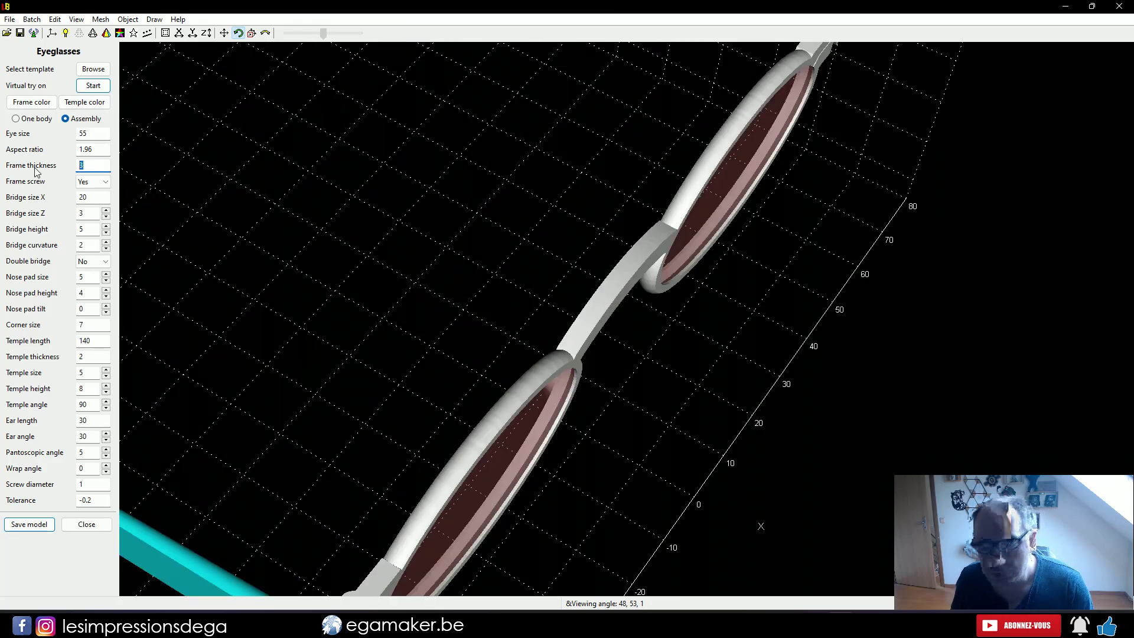
{"action": "type", "text": "4"}
{"action": "key", "text": "Return"}
{"action": "scroll", "coordinate": [398, 240], "scroll_direction": "down", "scroll_amount": 5}
{"action": "middle_click_drag", "start_coordinate": [404, 225], "coordinate": [549, 313]}
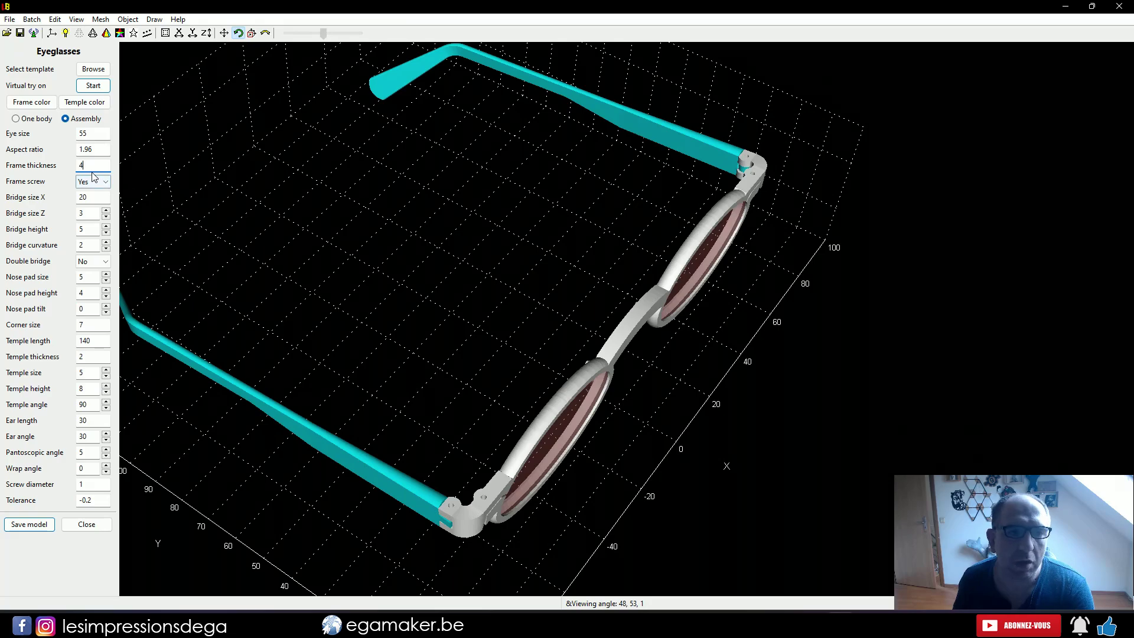
Try a frame thickness of 10, inspect the frame and restore the thickness to 4
{"action": "key", "text": "BackSpace"}
{"action": "type", "text": "10"}
{"action": "key", "text": "Return"}
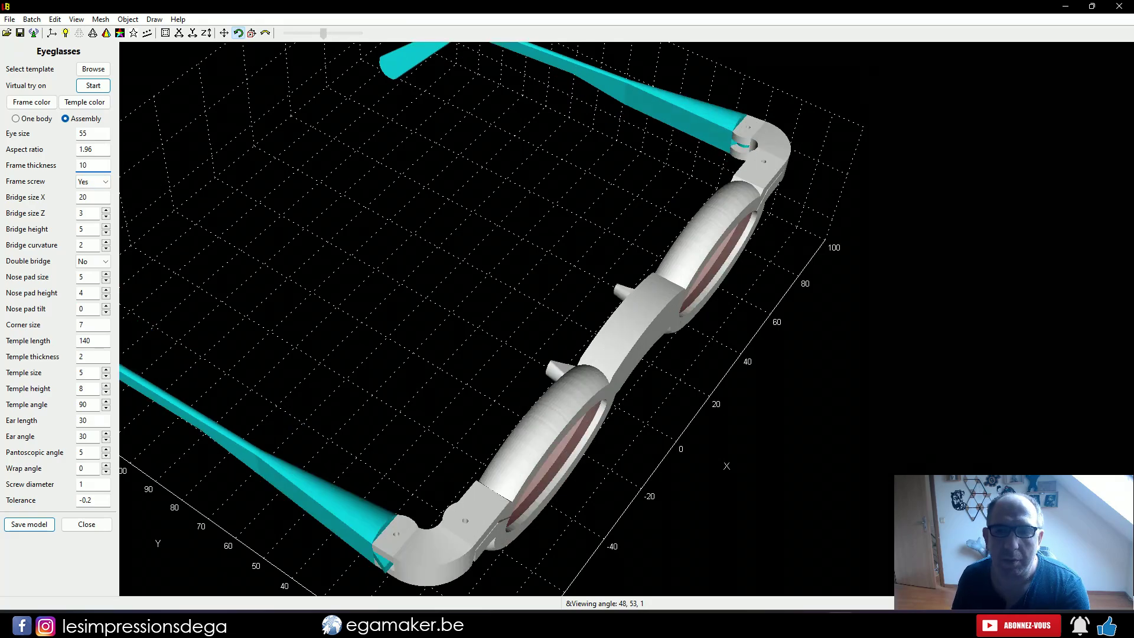
{"action": "mouse_move", "coordinate": [481, 309]}
{"action": "left_mouse_down"}
{"action": "mouse_move", "coordinate": [458, 299]}
{"action": "mouse_move", "coordinate": [485, 223]}
{"action": "mouse_move", "coordinate": [473, 295]}
{"action": "left_mouse_up"}
{"action": "double_click", "coordinate": [84, 166]}
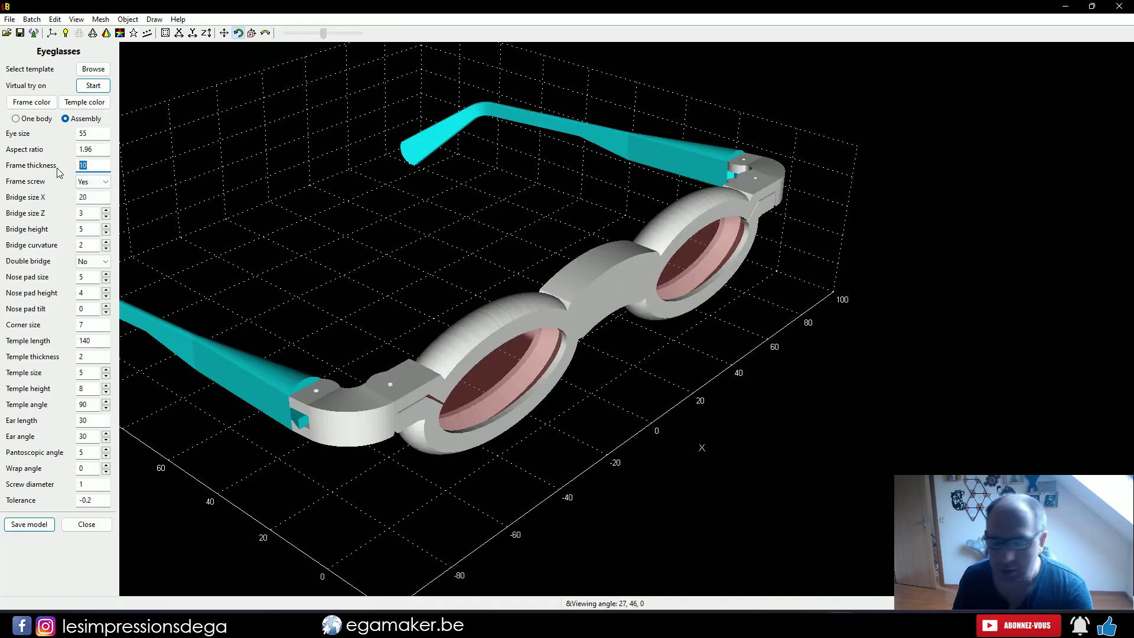
{"action": "type", "text": "4"}
{"action": "key", "text": "Return"}
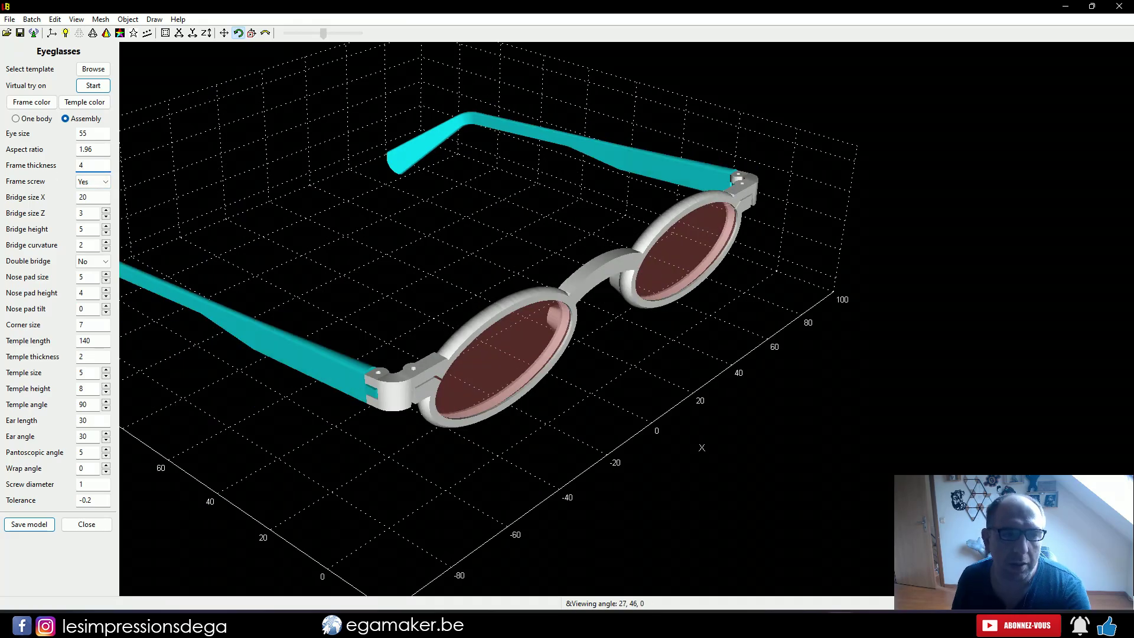
Inspect the corner joints of the front frame and set the frame screw option to No
{"action": "left_click_drag", "start_coordinate": [373, 277], "coordinate": [8, 189]}
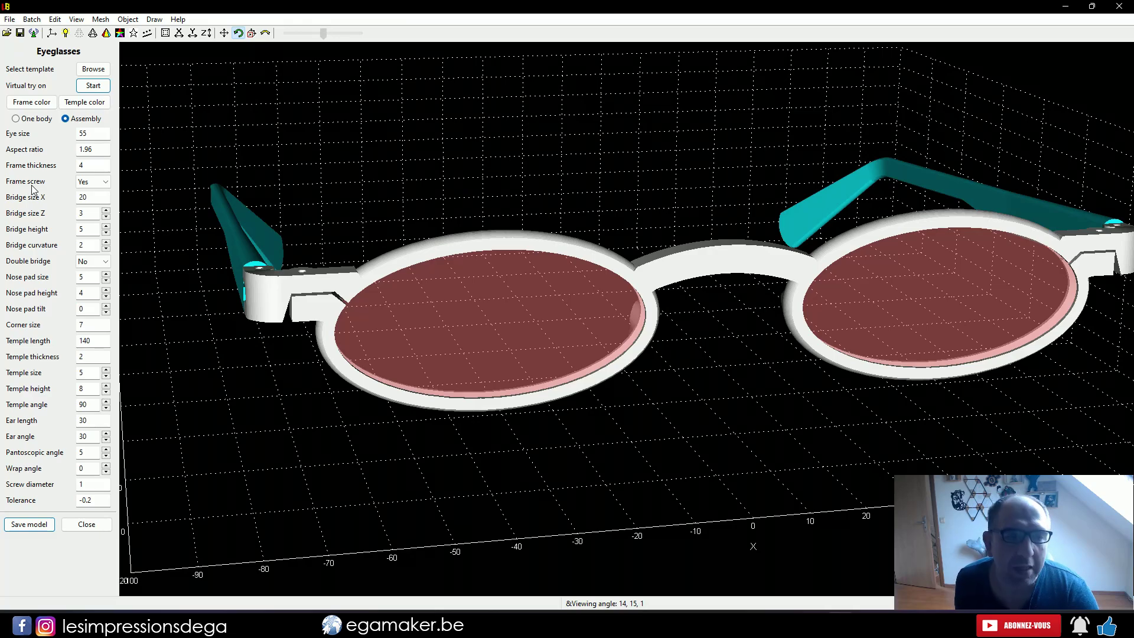
{"action": "left_click_drag", "start_coordinate": [385, 430], "coordinate": [295, 213]}
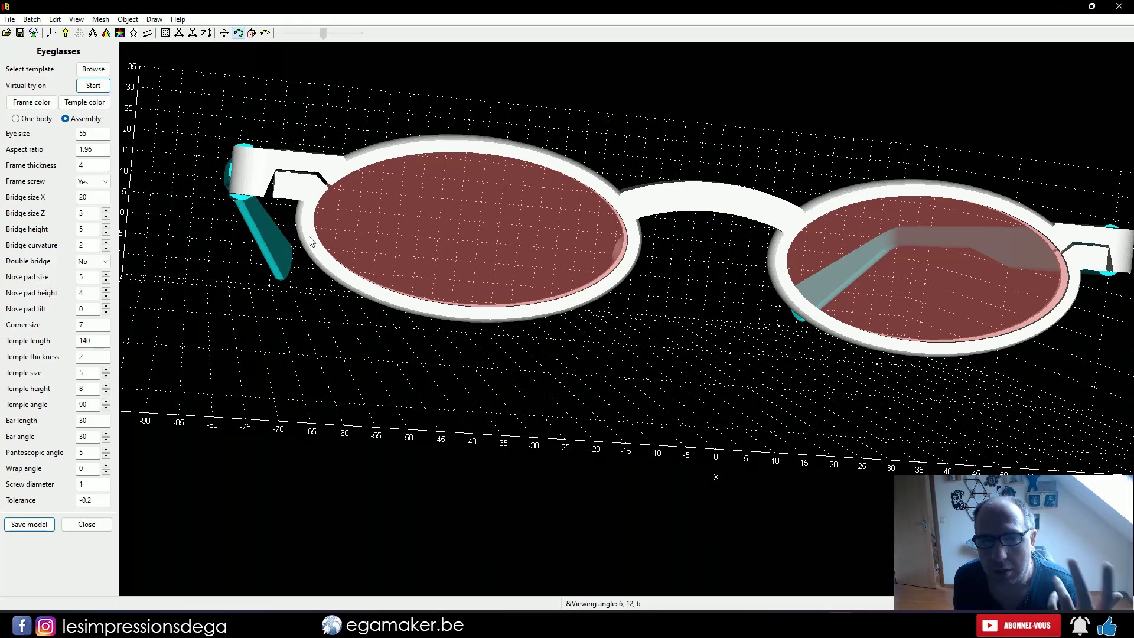
{"action": "left_click_drag", "start_coordinate": [301, 324], "coordinate": [306, 336]}
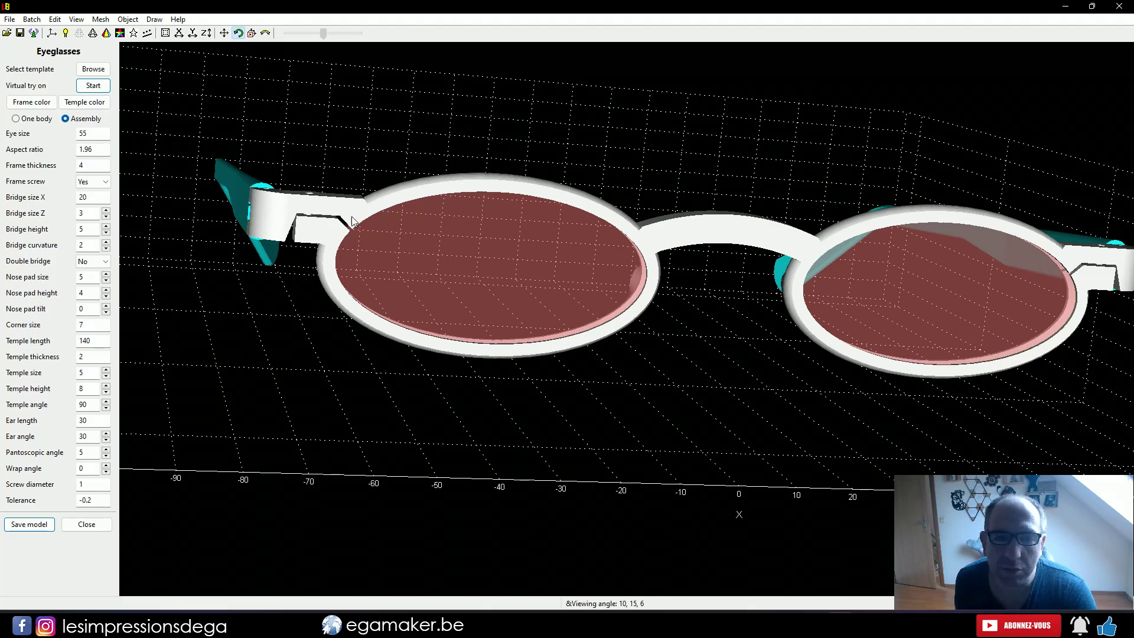
{"action": "left_click", "coordinate": [94, 182]}
{"action": "left_click", "coordinate": [89, 199]}
{"action": "left_click_drag", "start_coordinate": [324, 346], "coordinate": [628, 425]}
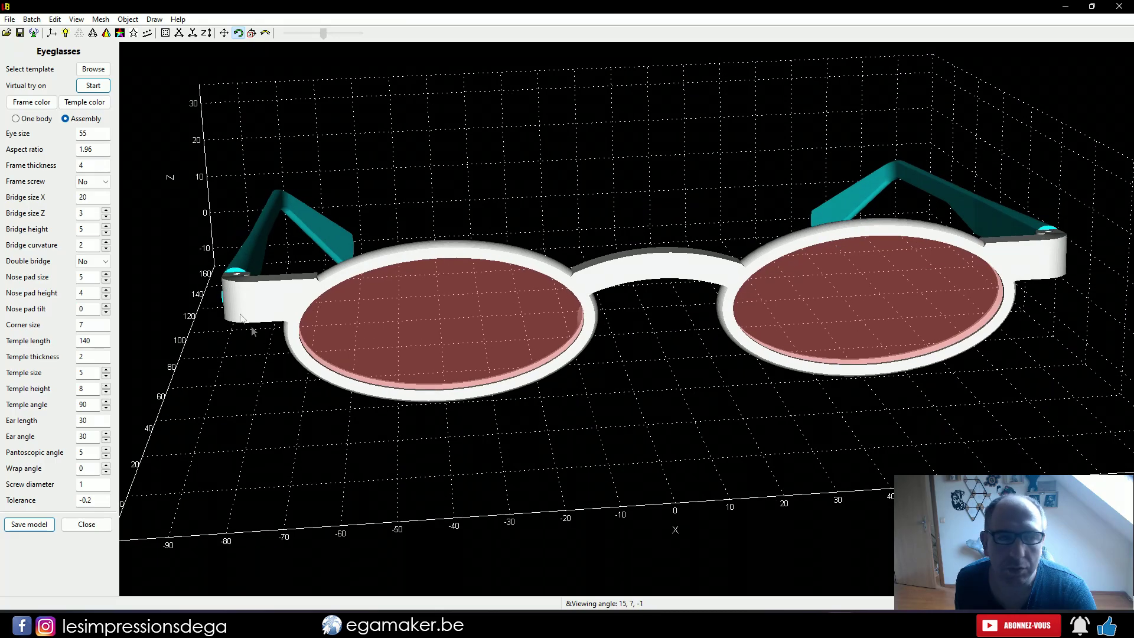
Try a bridge size X of 50 and undo that change
{"action": "left_click_drag", "start_coordinate": [100, 199], "coordinate": [73, 202]}
{"action": "type", "text": "50"}
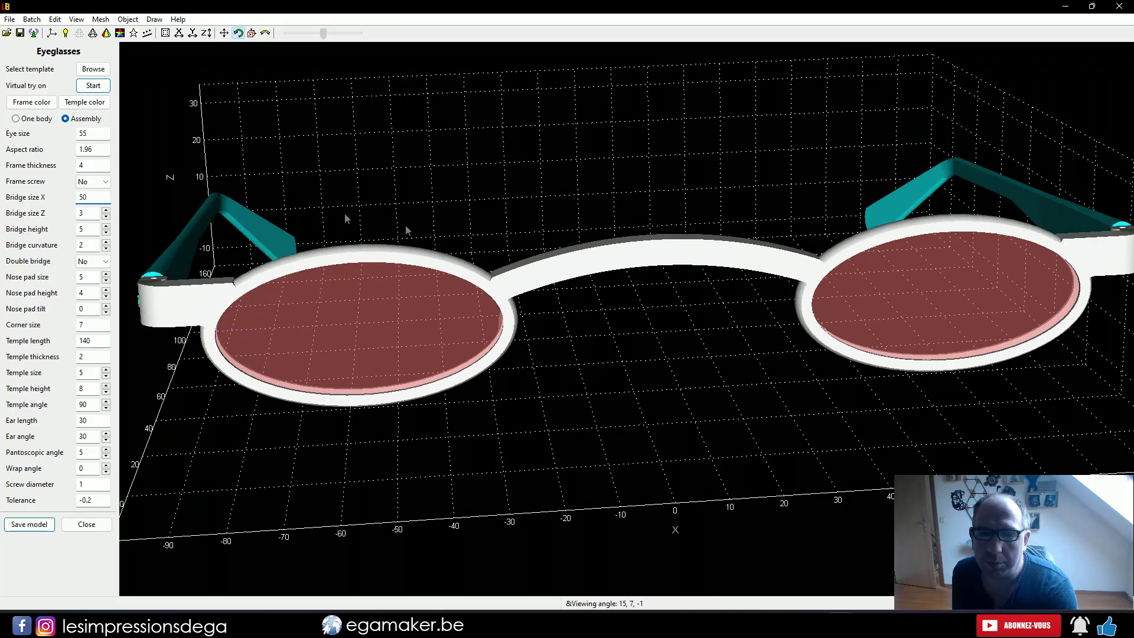
{"action": "key", "text": "ctrl+z"}
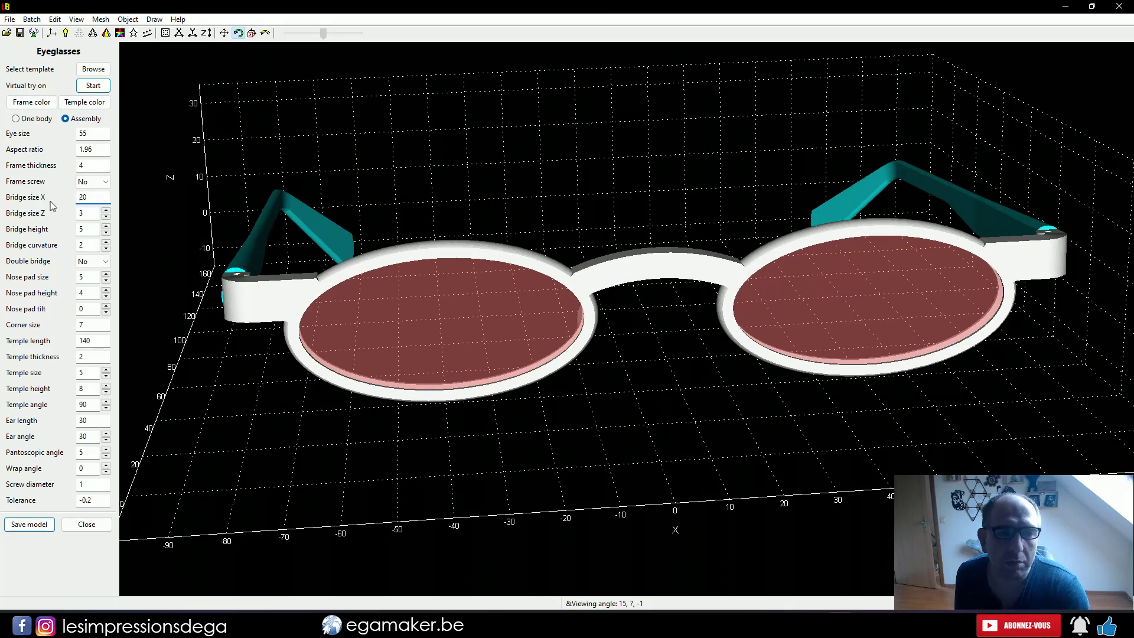
{"action": "left_click_drag", "start_coordinate": [469, 396], "coordinate": [466, 382]}
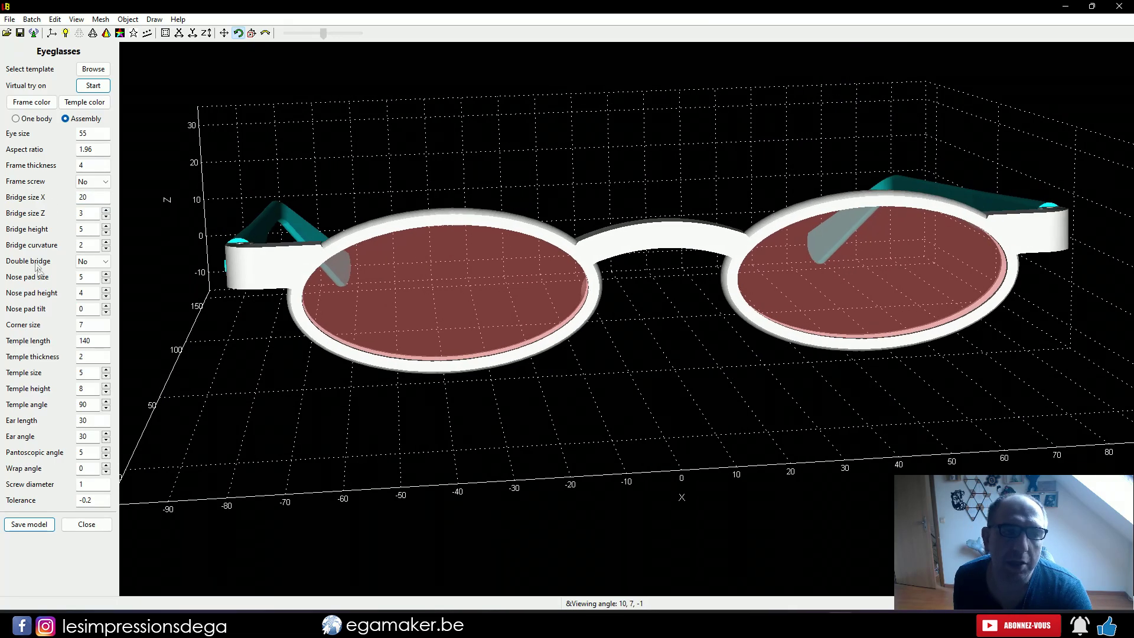
Try larger and smaller Bridge size Z values on the frame and set it to 2
{"action": "left_click", "coordinate": [106, 210]}
{"action": "left_click", "coordinate": [106, 210]}
{"action": "left_click", "coordinate": [106, 210]}
{"action": "left_click", "coordinate": [107, 216]}
{"action": "left_click", "coordinate": [107, 217]}
{"action": "left_click", "coordinate": [106, 217]}
{"action": "left_click", "coordinate": [106, 216]}
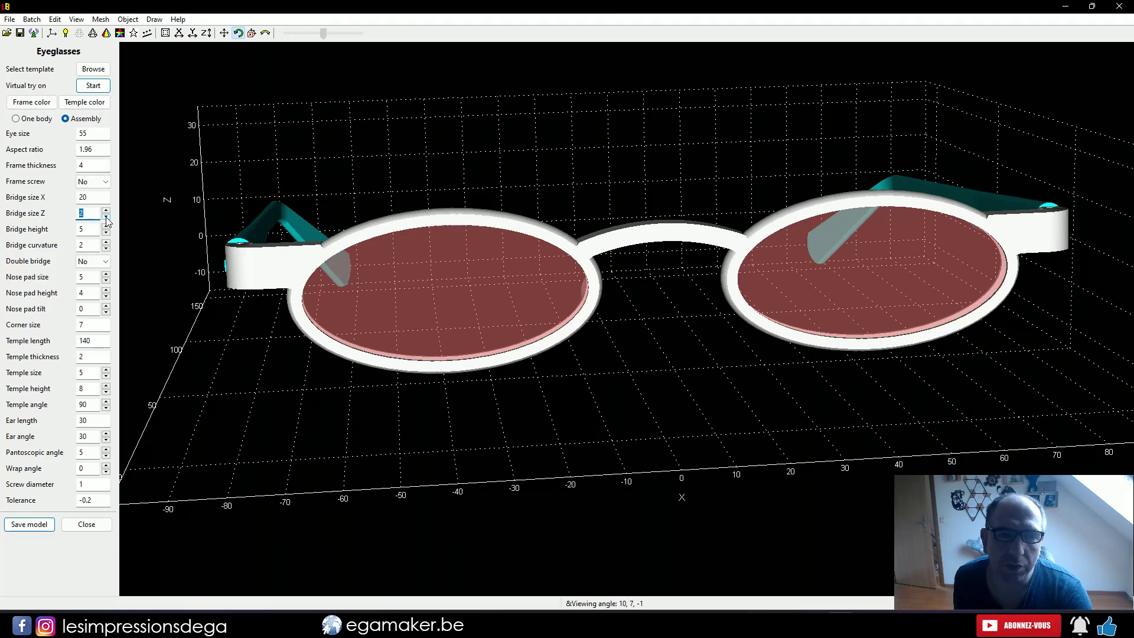
{"action": "left_click", "coordinate": [107, 217]}
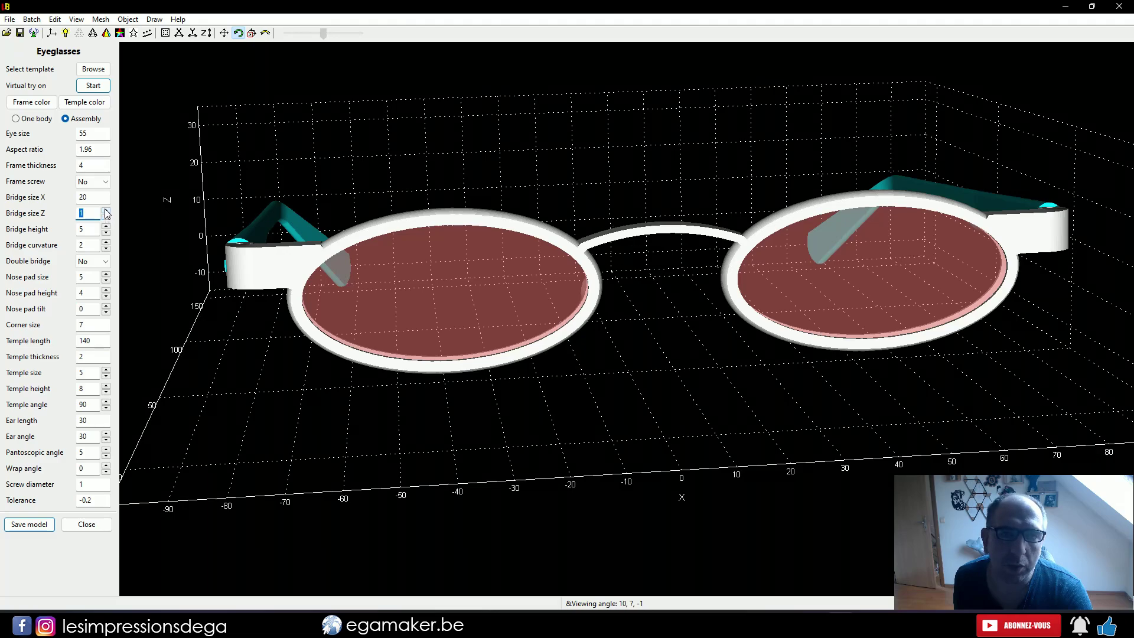
{"action": "left_click", "coordinate": [107, 210]}
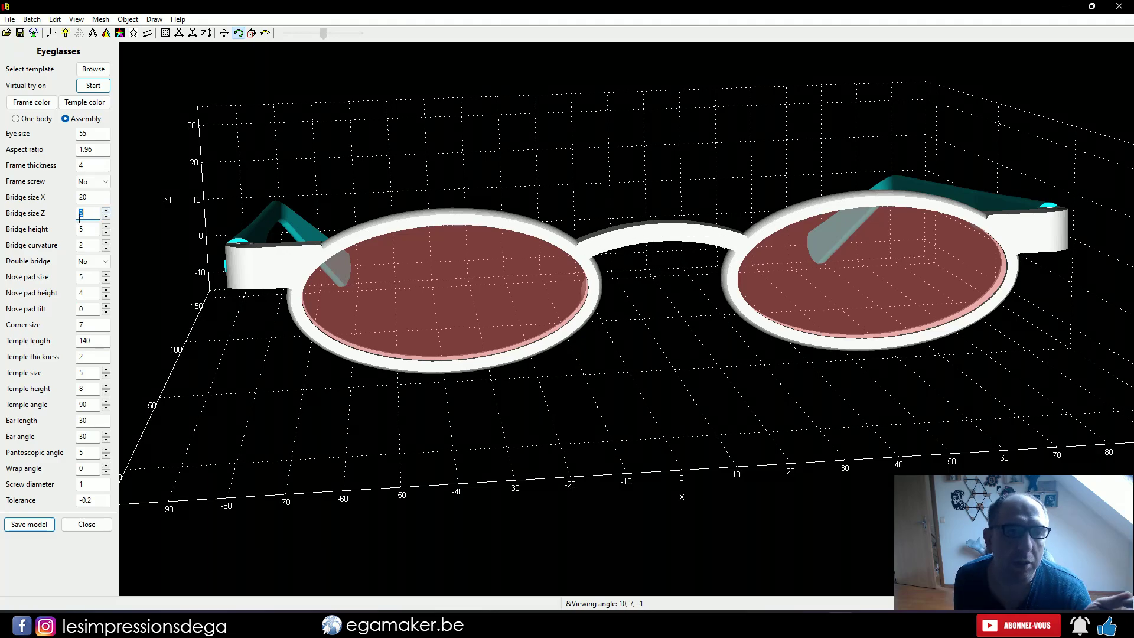
{"action": "left_click", "coordinate": [106, 212]}
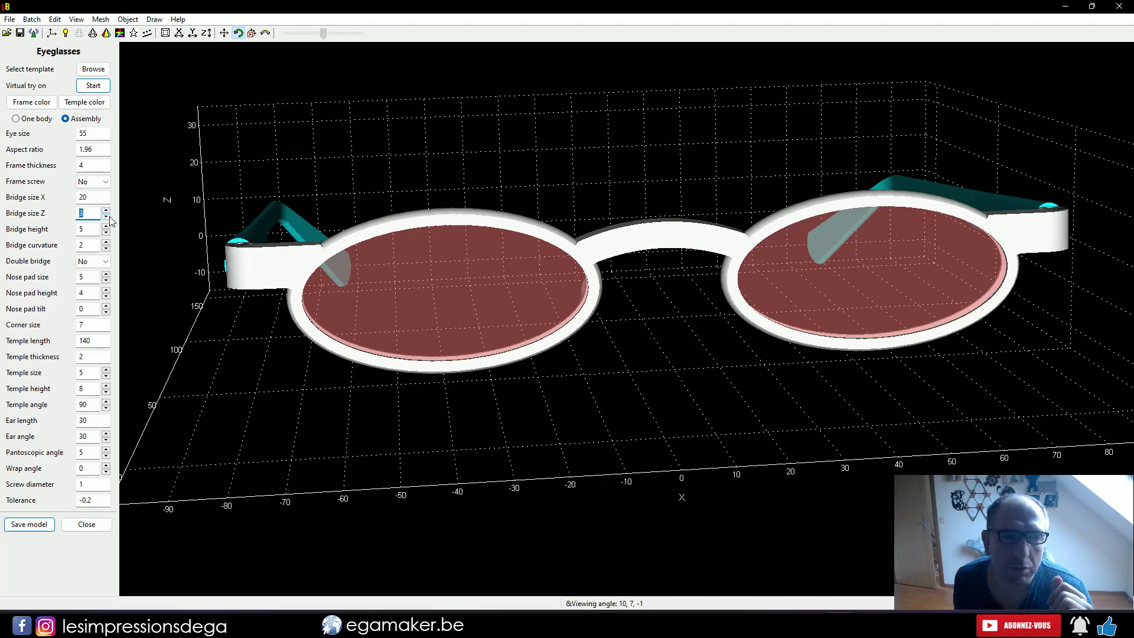
{"action": "left_click", "coordinate": [106, 218]}
Try bridge heights down to 0 and set the bridge height to 7
{"action": "left_click", "coordinate": [106, 227]}
{"action": "left_click", "coordinate": [106, 226]}
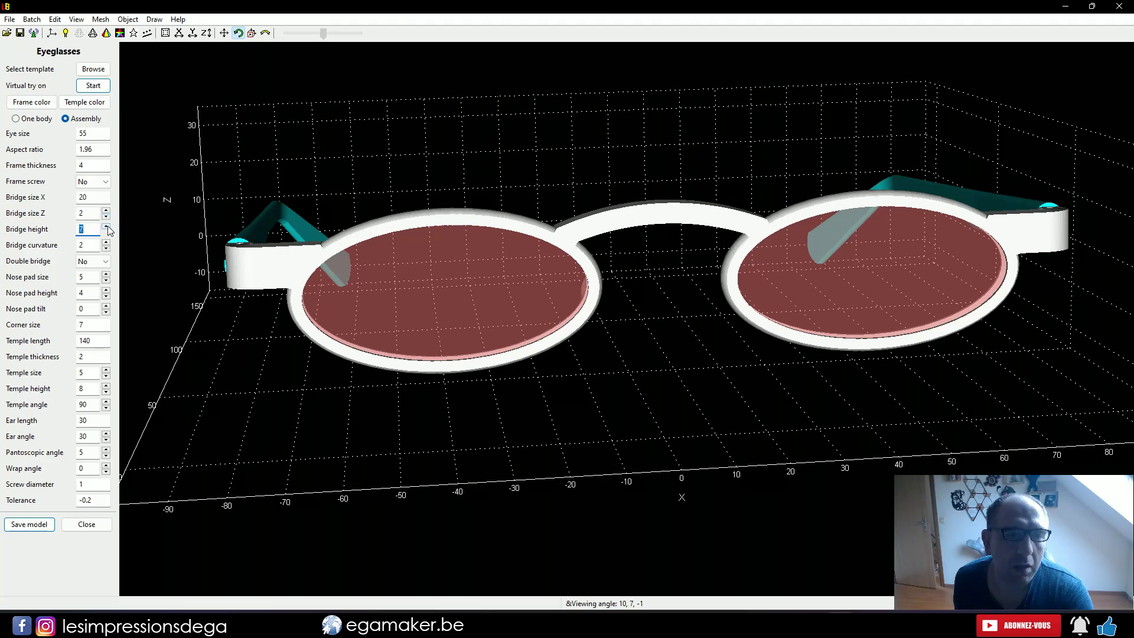
{"action": "left_click", "coordinate": [106, 236]}
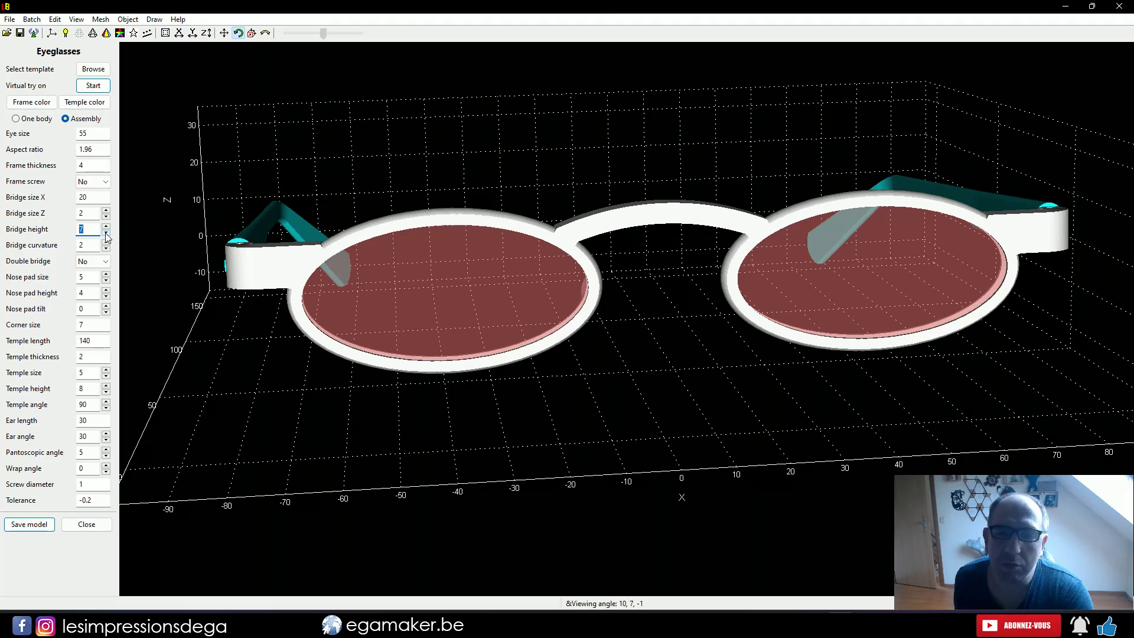
{"action": "left_click", "coordinate": [106, 236]}
{"action": "left_click", "coordinate": [106, 236]}
{"action": "left_click", "coordinate": [106, 237]}
{"action": "left_click", "coordinate": [106, 236]}
{"action": "left_click", "coordinate": [106, 236]}
{"action": "left_click", "coordinate": [106, 236]}
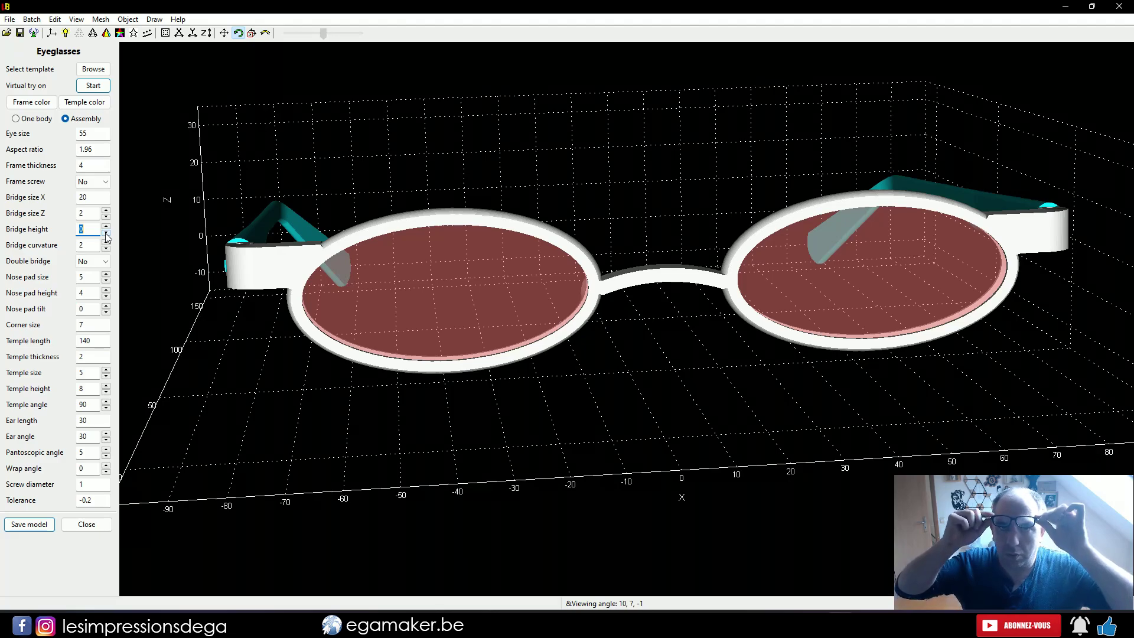
{"action": "left_click", "coordinate": [107, 227]}
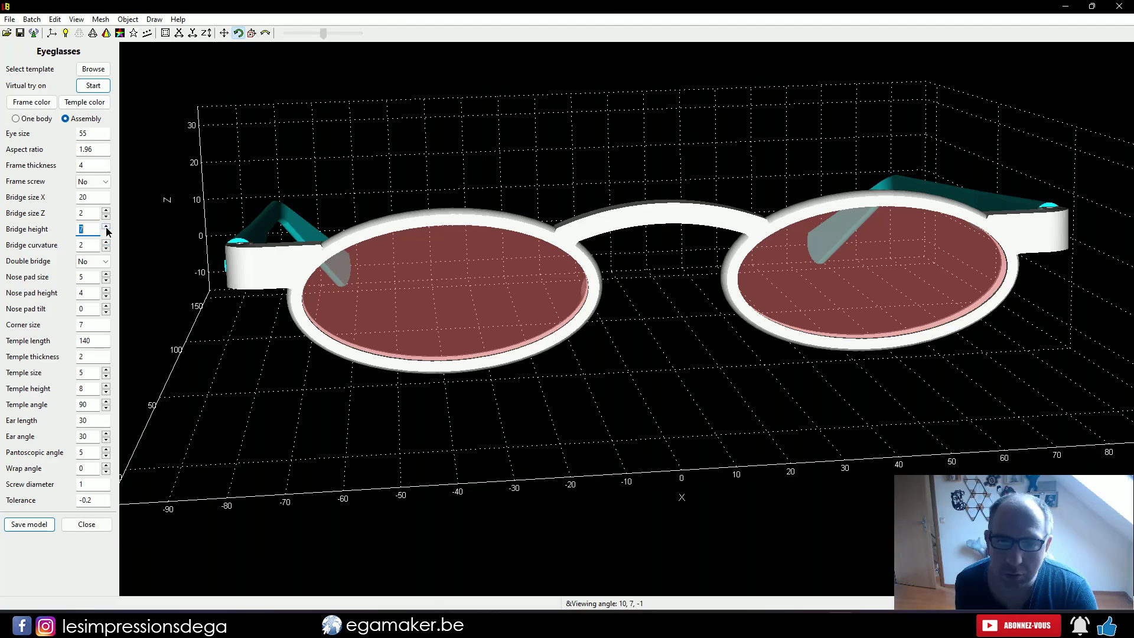
{"action": "left_click", "coordinate": [106, 227]}
{"action": "left_click", "coordinate": [106, 233]}
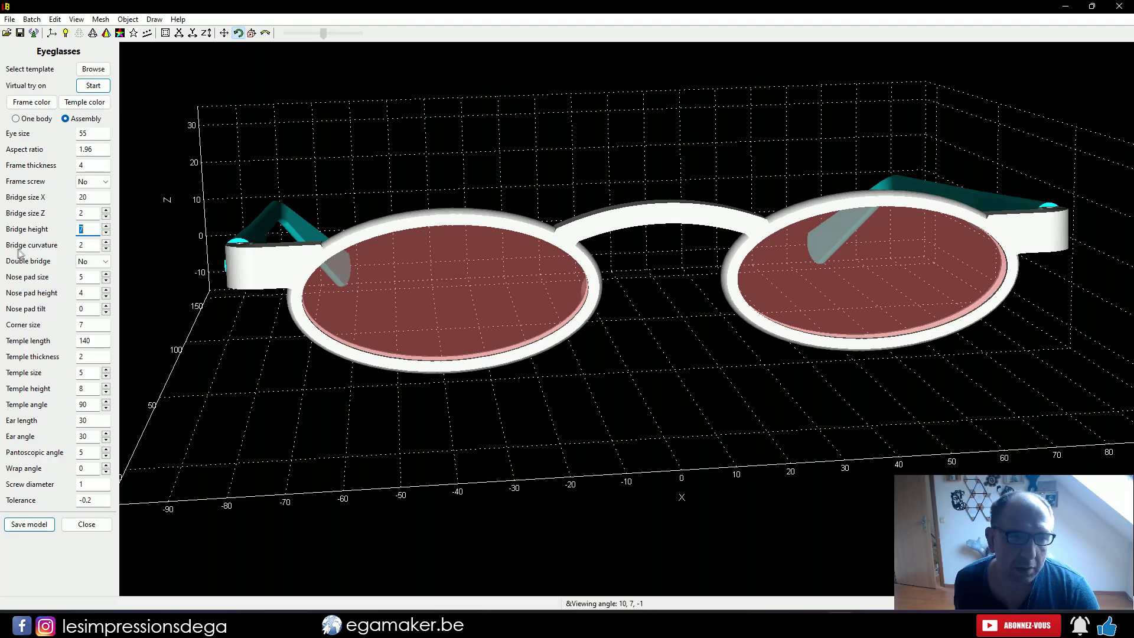
Try a bridge curvature of 5 and set the curvature to 4
{"action": "left_click", "coordinate": [107, 242]}
{"action": "left_click", "coordinate": [106, 242]}
{"action": "left_click", "coordinate": [107, 241]}
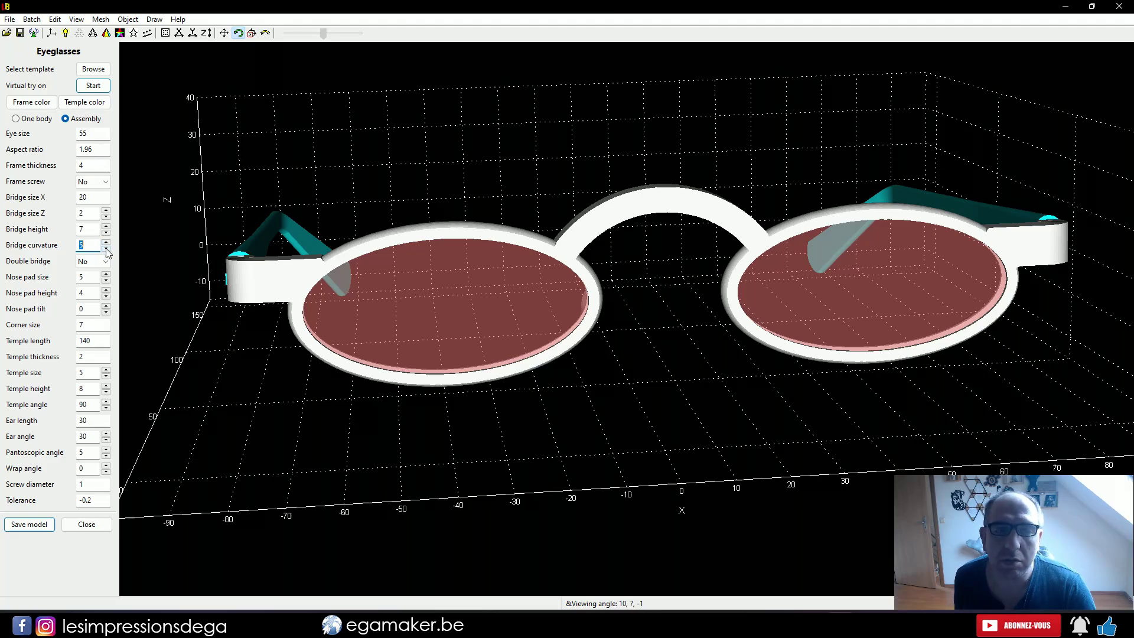
{"action": "left_click", "coordinate": [106, 249]}
{"action": "left_click", "coordinate": [107, 249]}
{"action": "left_click", "coordinate": [107, 242]}
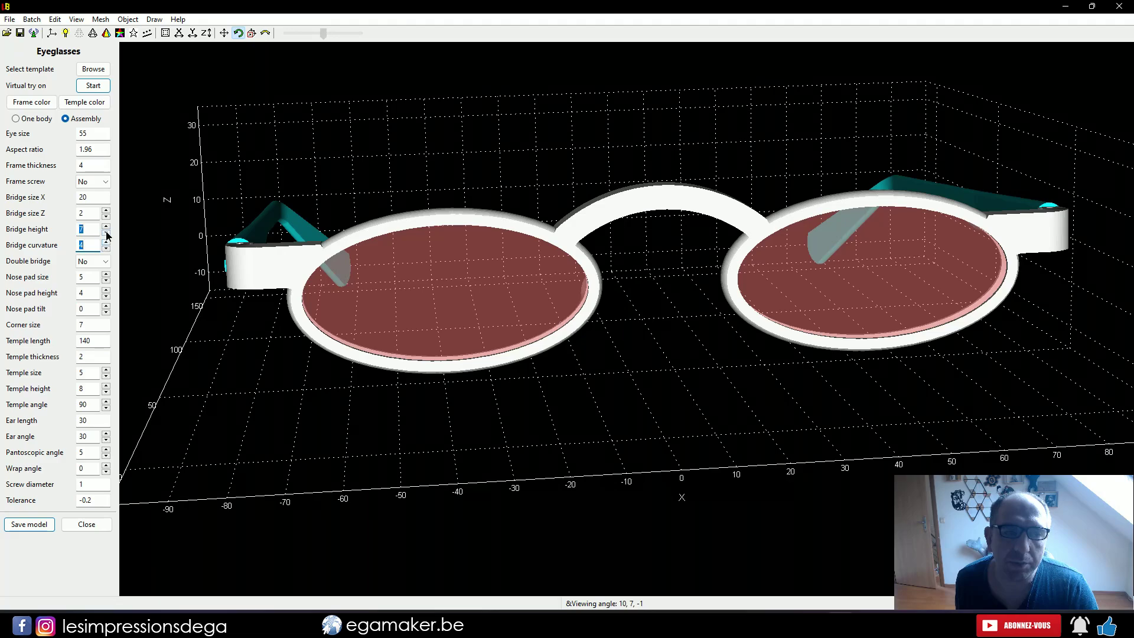
Set the bridge height to 6
{"action": "left_click", "coordinate": [107, 232]}
{"action": "left_click", "coordinate": [107, 233]}
{"action": "left_click", "coordinate": [106, 226]}
Lower the bridge curvature to 2 for comparison and restore it to 4
{"action": "left_click", "coordinate": [107, 249]}
{"action": "left_click", "coordinate": [106, 249]}
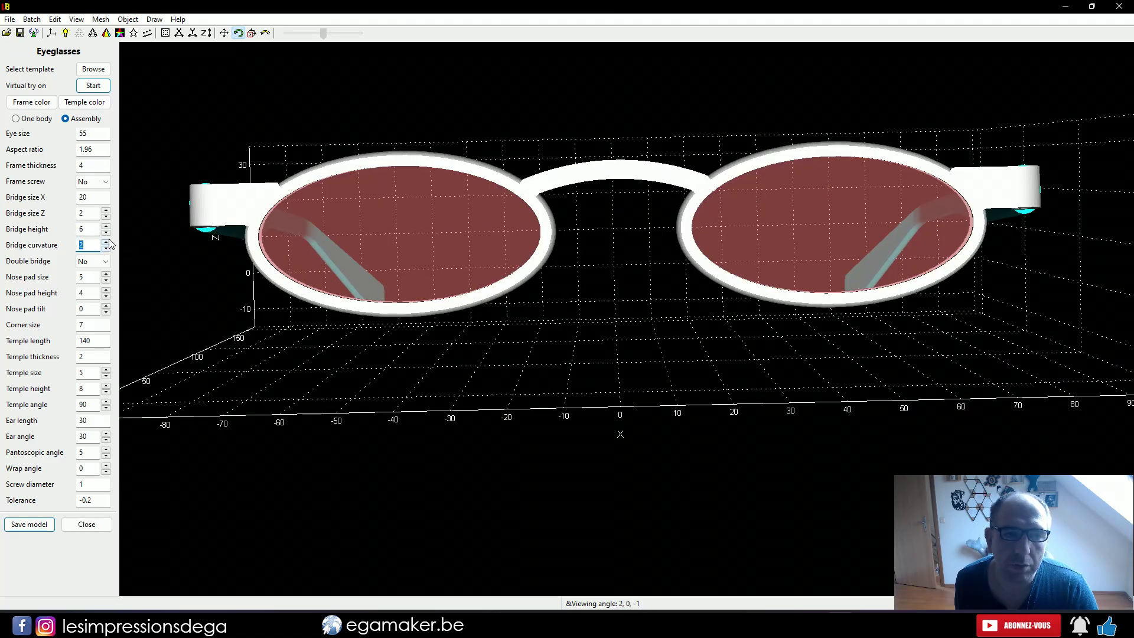
{"action": "left_click", "coordinate": [107, 242]}
{"action": "left_click", "coordinate": [106, 242]}
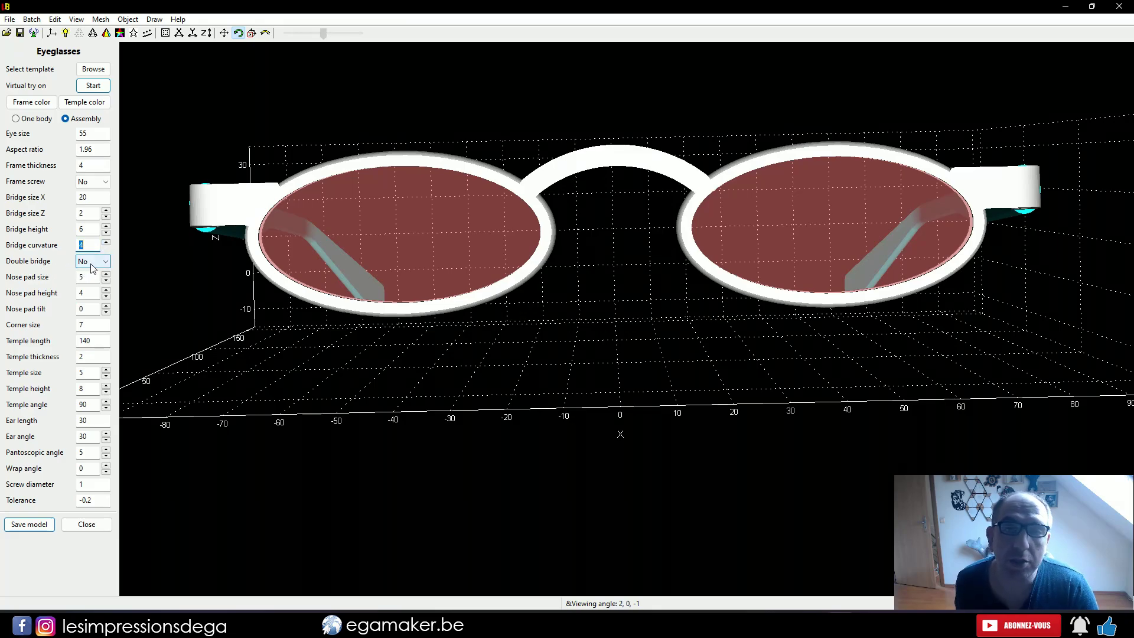
Set the Double bridge option to Yes
{"action": "scroll", "coordinate": [93, 268], "scroll_direction": "down", "scroll_amount": 1}
{"action": "left_click_drag", "start_coordinate": [446, 273], "coordinate": [602, 251]}
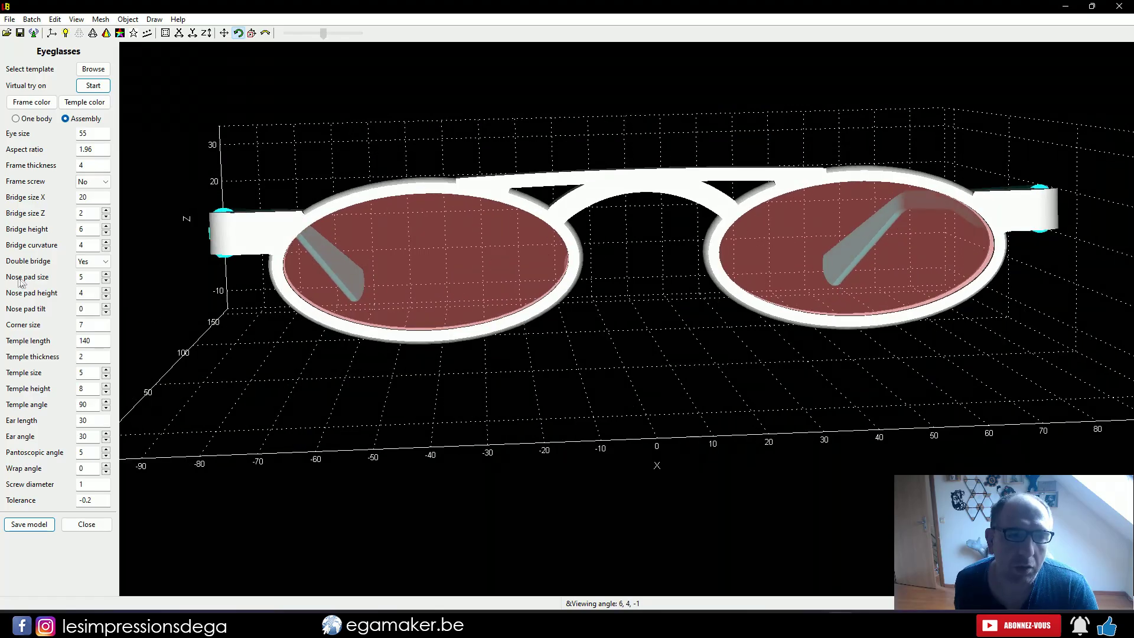
Inspect the nose pads from behind the frame and set the nose pad size to 6
{"action": "left_click_drag", "start_coordinate": [296, 316], "coordinate": [581, 418]}
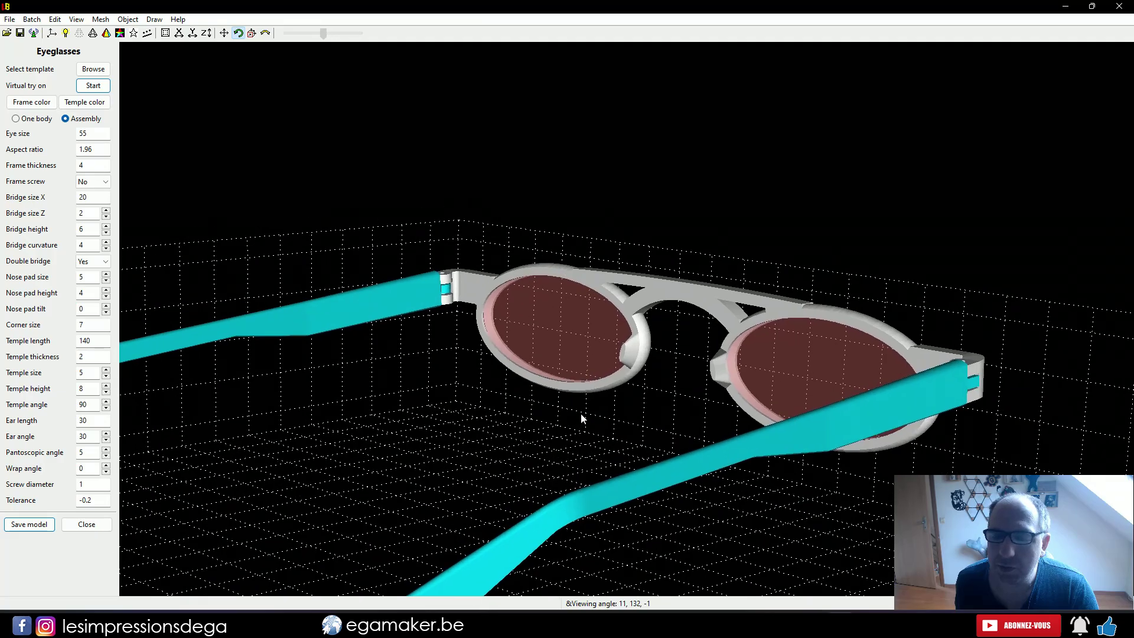
{"action": "scroll", "coordinate": [580, 413], "scroll_direction": "up", "scroll_amount": 5}
{"action": "scroll", "coordinate": [747, 429], "scroll_direction": "up", "scroll_amount": 2}
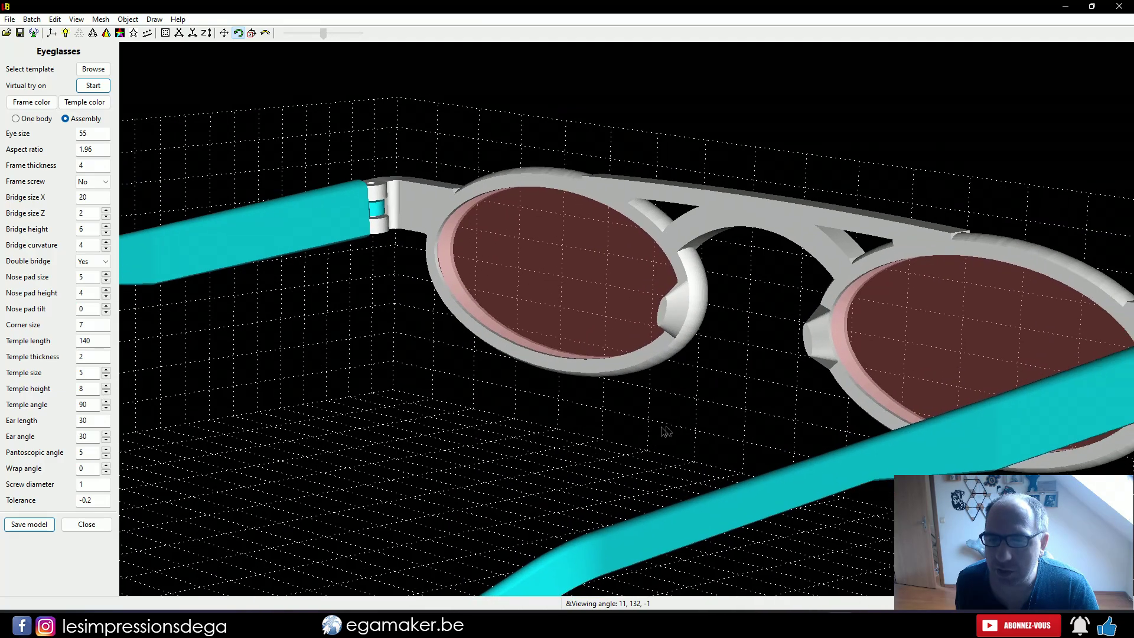
{"action": "scroll", "coordinate": [667, 431], "scroll_direction": "up", "scroll_amount": 1}
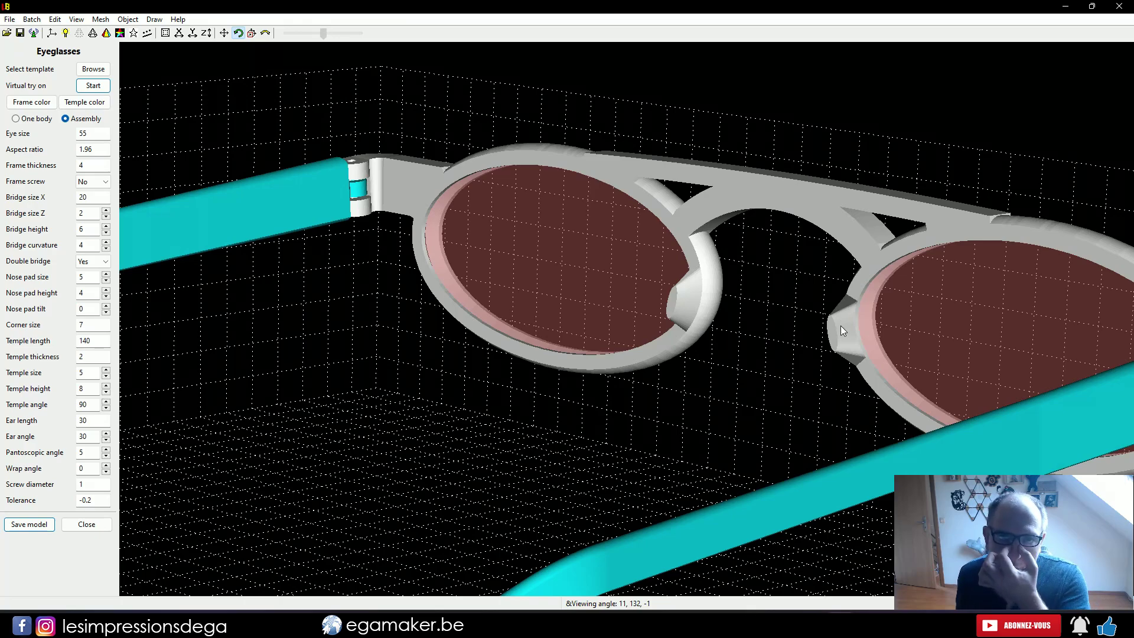
{"action": "left_click", "coordinate": [107, 275]}
{"action": "left_click", "coordinate": [107, 275]}
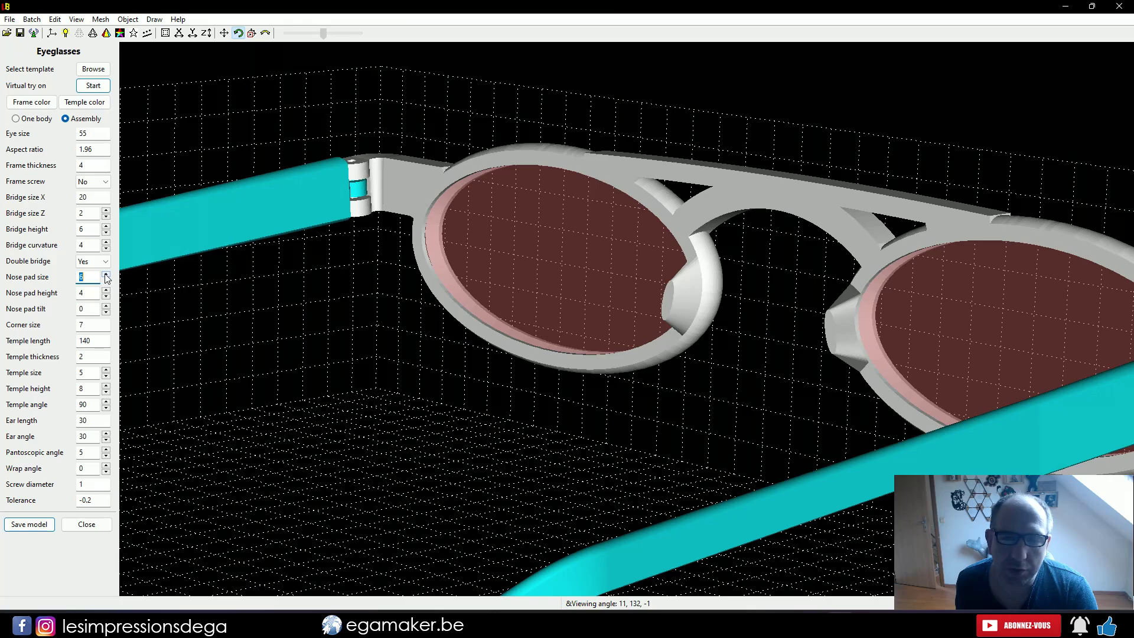
Try nose pad heights of 1 and 0 and restore the nose pad height to 4
{"action": "left_click", "coordinate": [106, 296]}
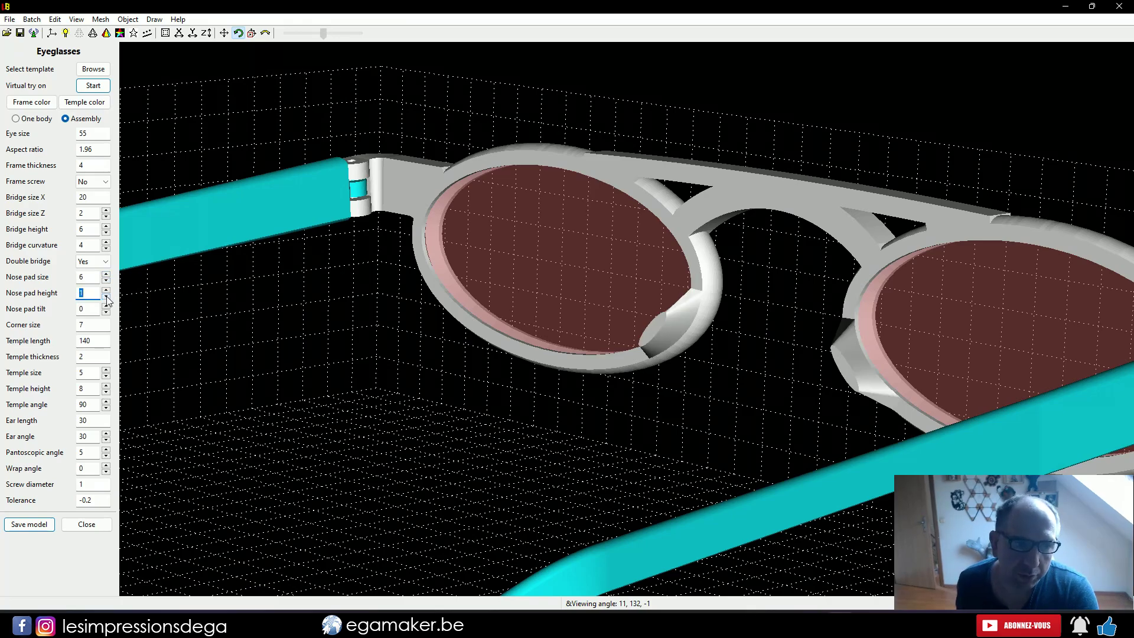
{"action": "left_click", "coordinate": [107, 291]}
{"action": "left_click", "coordinate": [106, 290]}
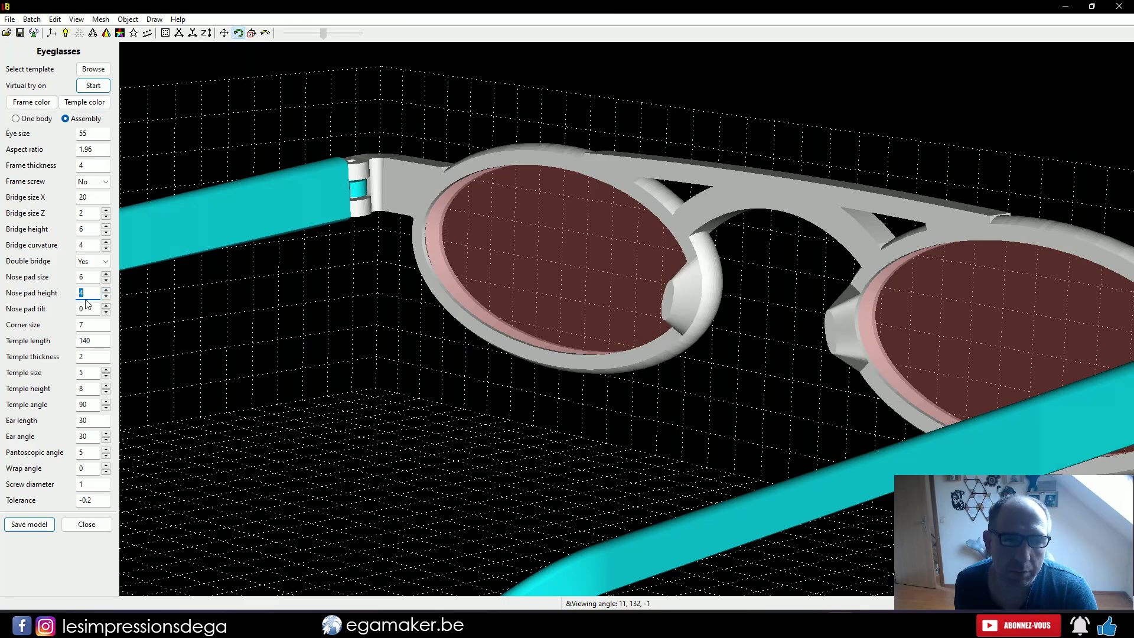
{"action": "left_click", "coordinate": [106, 291]}
{"action": "left_click", "coordinate": [107, 297]}
{"action": "left_click", "coordinate": [107, 297]}
{"action": "left_click", "coordinate": [107, 297]}
{"action": "left_click", "coordinate": [107, 297]}
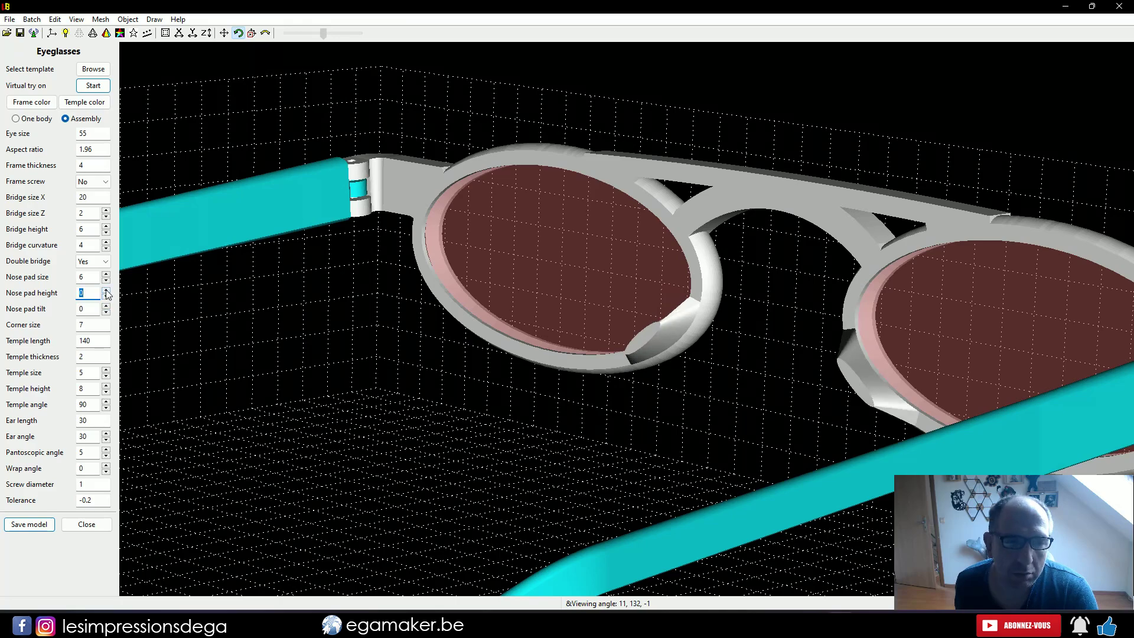
{"action": "left_click", "coordinate": [107, 290]}
{"action": "left_click", "coordinate": [106, 290]}
{"action": "left_click", "coordinate": [107, 290]}
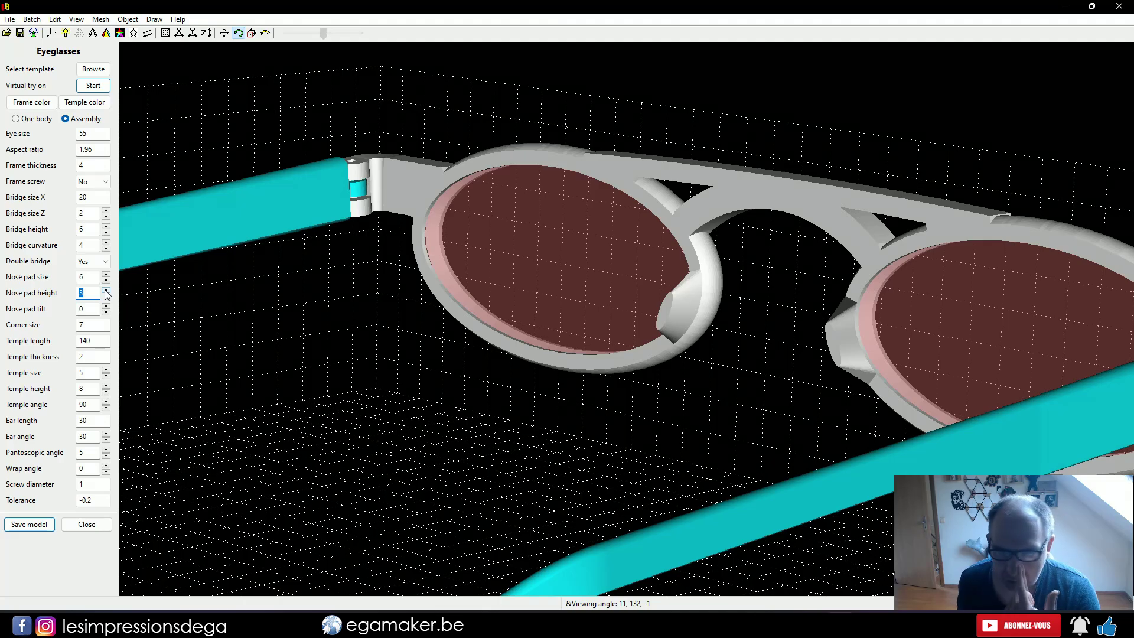
{"action": "left_click", "coordinate": [107, 290]}
Set the nose pad tilt to 2 and the nose pad size to 4
{"action": "left_click", "coordinate": [107, 306]}
{"action": "mouse_move", "coordinate": [402, 376]}
{"action": "left_mouse_down"}
{"action": "mouse_move", "coordinate": [475, 372]}
{"action": "mouse_move", "coordinate": [400, 379]}
{"action": "mouse_move", "coordinate": [409, 373]}
{"action": "left_mouse_up"}
{"action": "left_click", "coordinate": [107, 311]}
{"action": "left_click", "coordinate": [107, 311]}
{"action": "left_click", "coordinate": [107, 312]}
{"action": "left_click", "coordinate": [107, 306]}
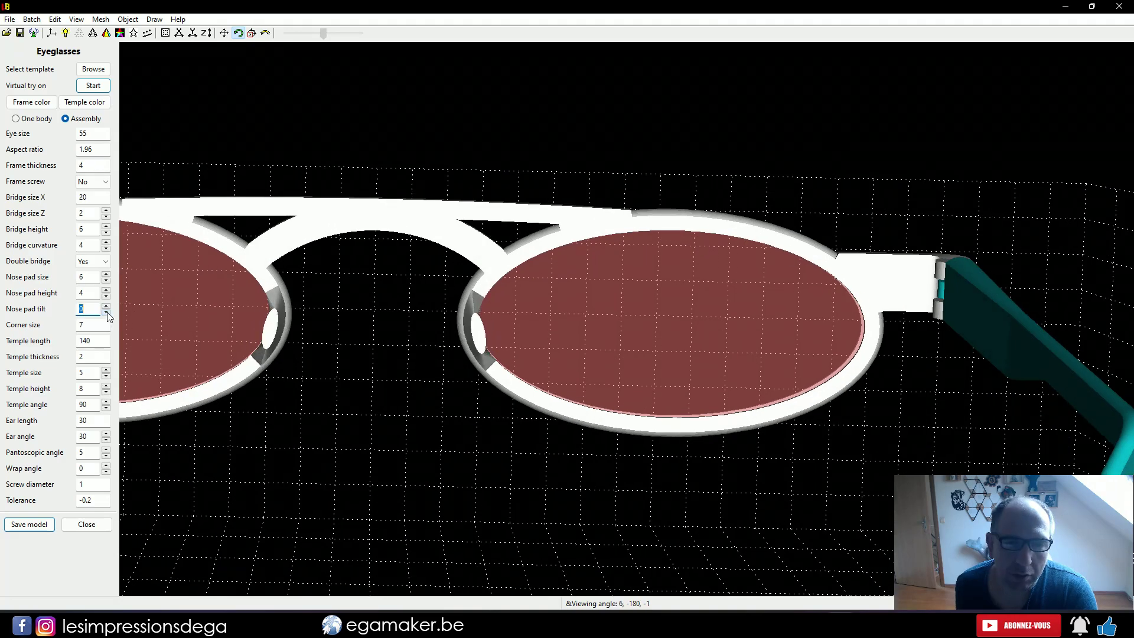
{"action": "left_click_drag", "start_coordinate": [413, 451], "coordinate": [365, 440]}
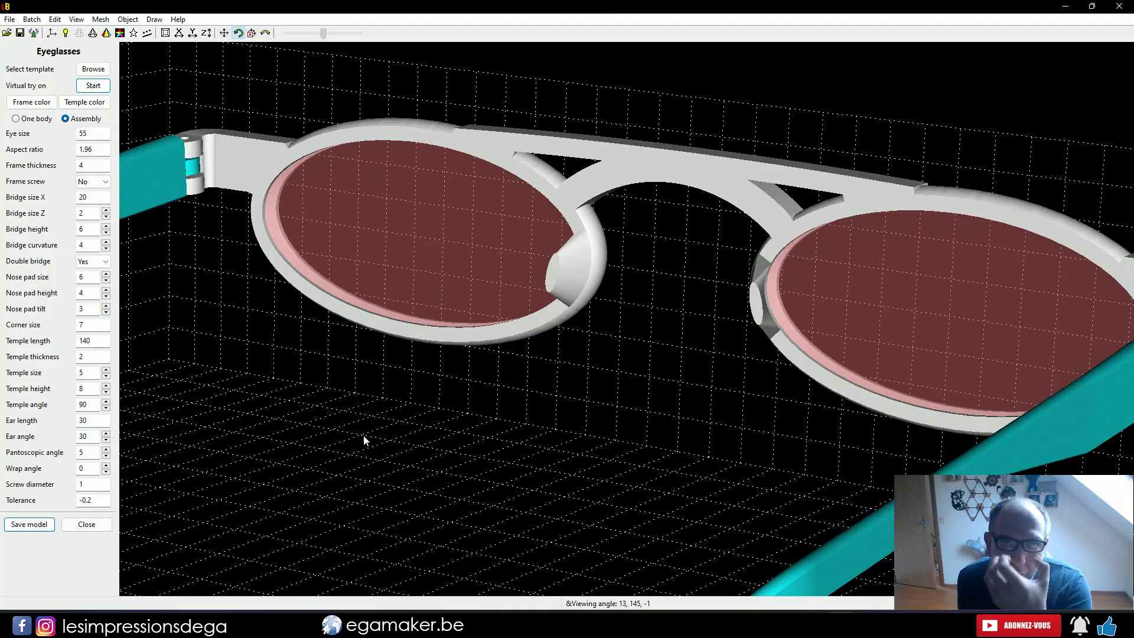
{"action": "left_click", "coordinate": [107, 312]}
{"action": "left_click", "coordinate": [107, 281]}
{"action": "left_click", "coordinate": [107, 281]}
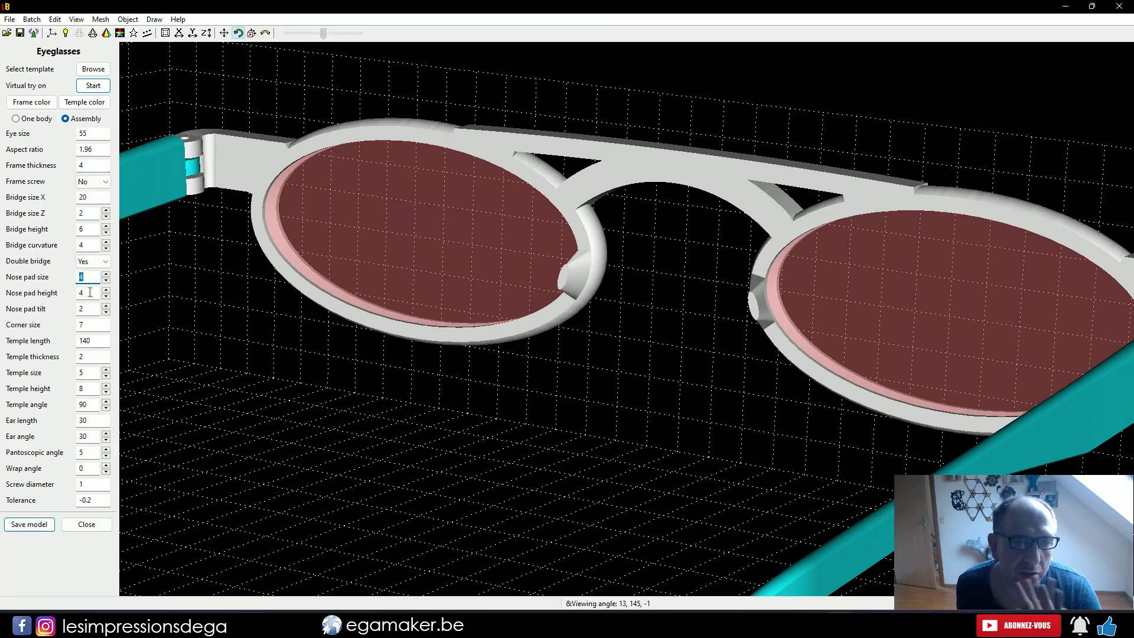
Try corner sizes of 2 and 10 on the front frame and set the corner size to 1
{"action": "left_click", "coordinate": [92, 326]}
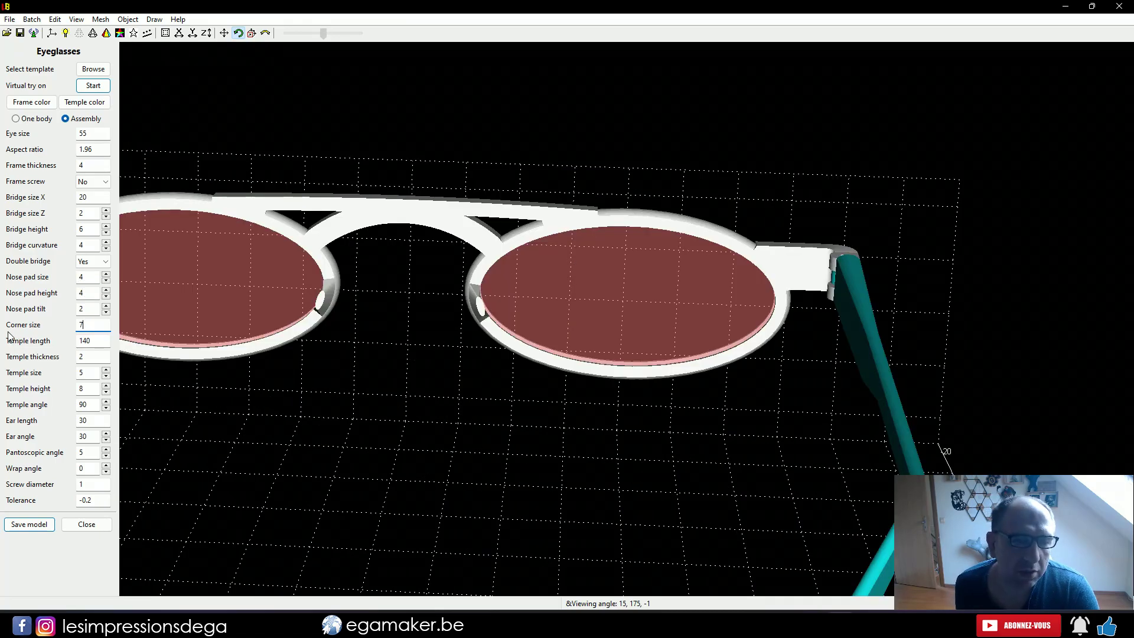
{"action": "left_click_drag", "start_coordinate": [451, 397], "coordinate": [502, 431]}
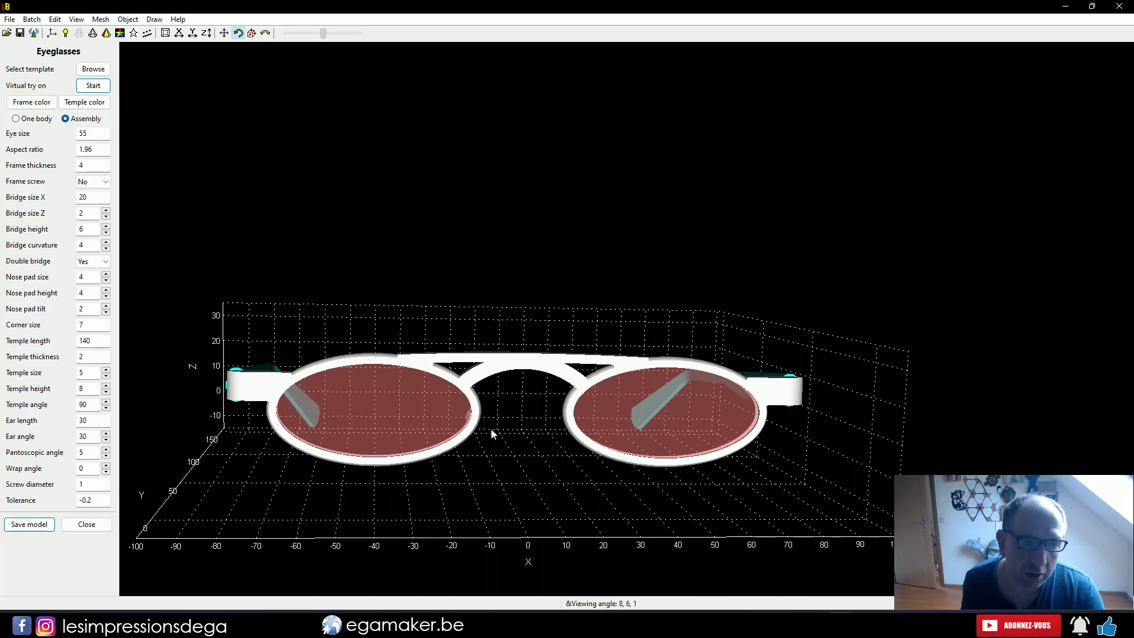
{"action": "double_click", "coordinate": [88, 325]}
{"action": "type", "text": "2"}
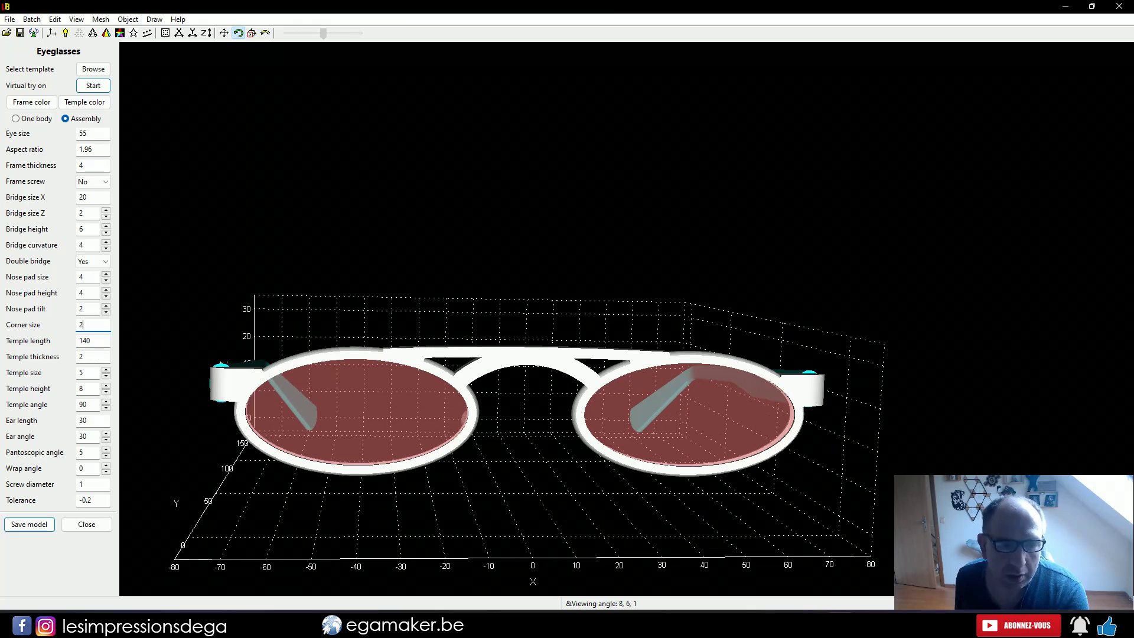
{"action": "left_click_drag", "start_coordinate": [142, 344], "coordinate": [260, 356]}
{"action": "double_click", "coordinate": [93, 324]}
{"action": "type", "text": "10"}
{"action": "left_click_drag", "start_coordinate": [334, 397], "coordinate": [272, 408]}
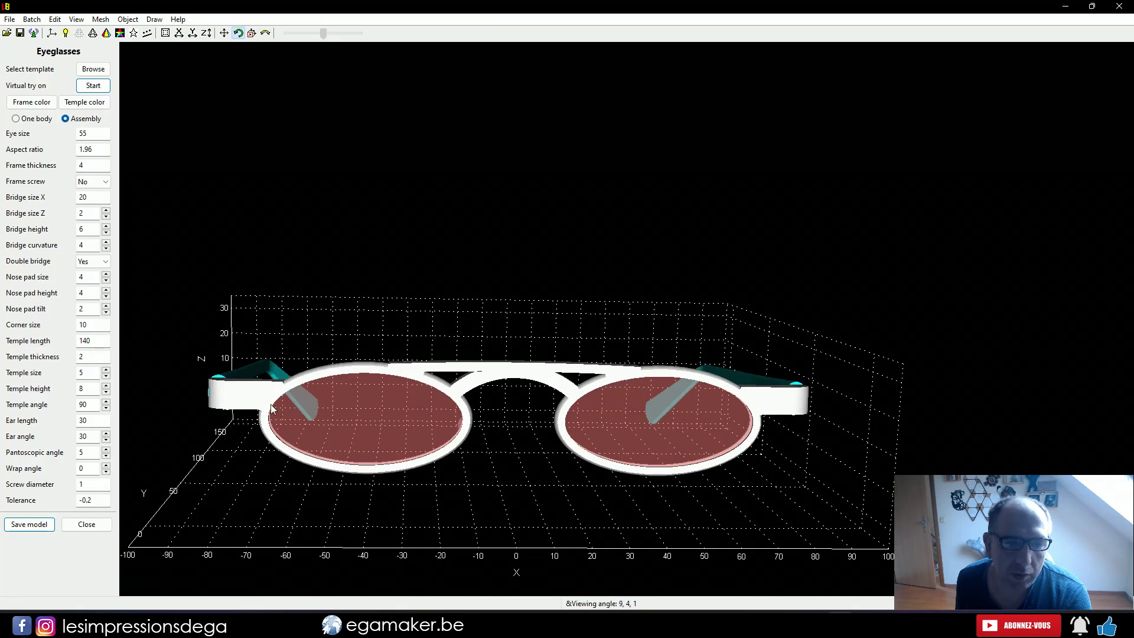
{"action": "double_click", "coordinate": [93, 325]}
{"action": "type", "text": "1"}
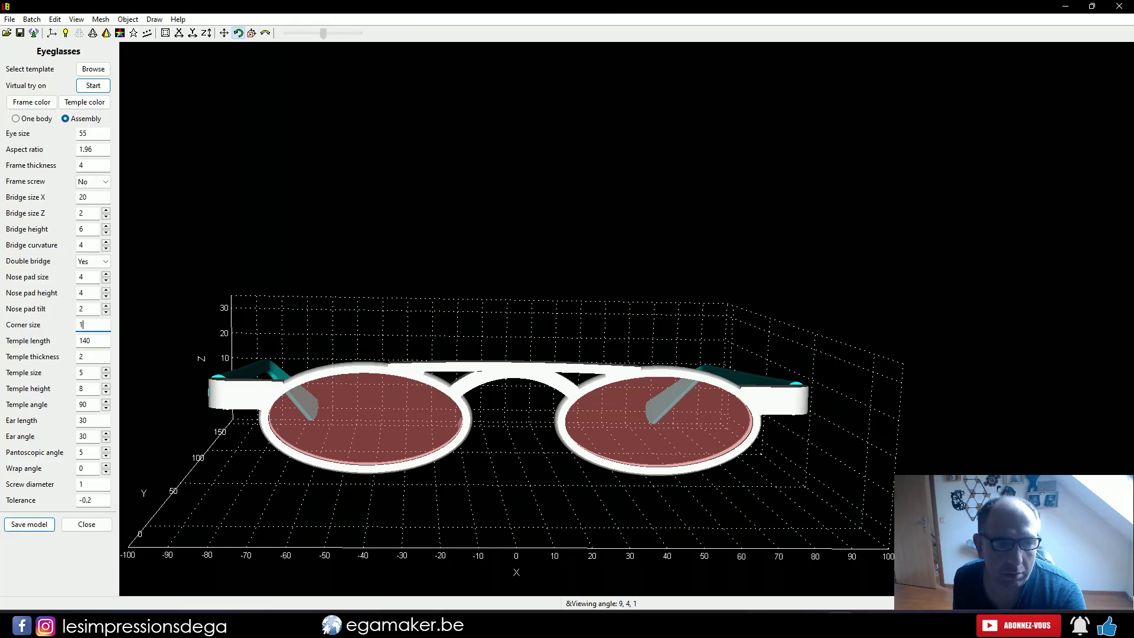
Try a temple thickness of 10, inspect the temples and set the thickness to 3
{"action": "left_click_drag", "start_coordinate": [348, 326], "coordinate": [481, 295]}
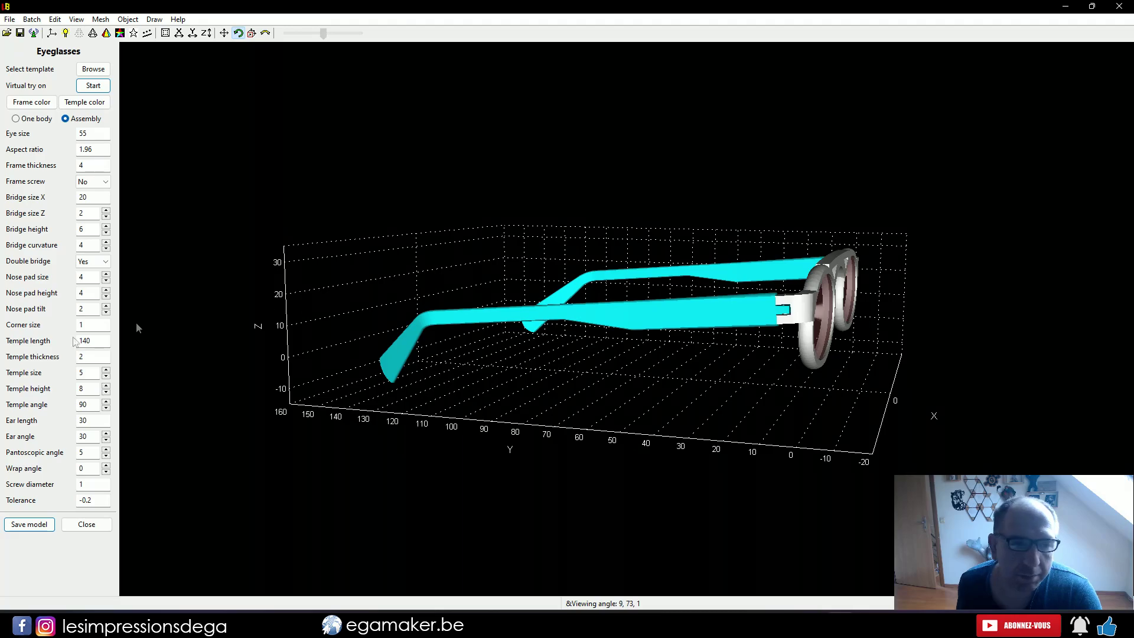
{"action": "left_click_drag", "start_coordinate": [588, 374], "coordinate": [630, 377]}
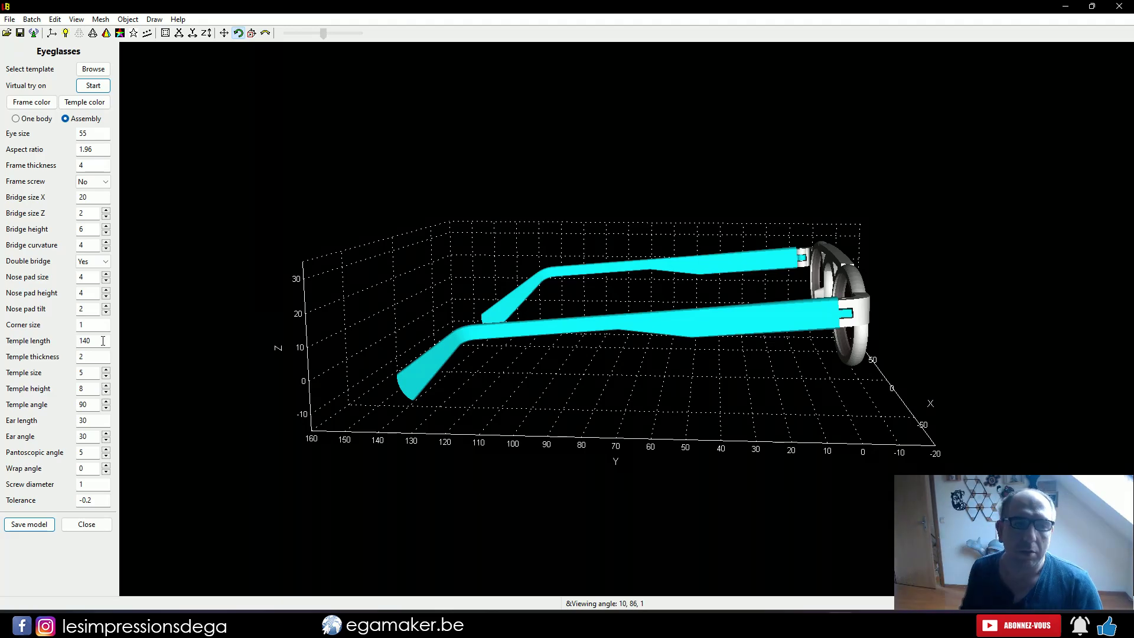
{"action": "left_click_drag", "start_coordinate": [625, 358], "coordinate": [644, 446]}
{"action": "double_click", "coordinate": [89, 356]}
{"action": "type", "text": "10"}
{"action": "left_click_drag", "start_coordinate": [492, 430], "coordinate": [556, 359]}
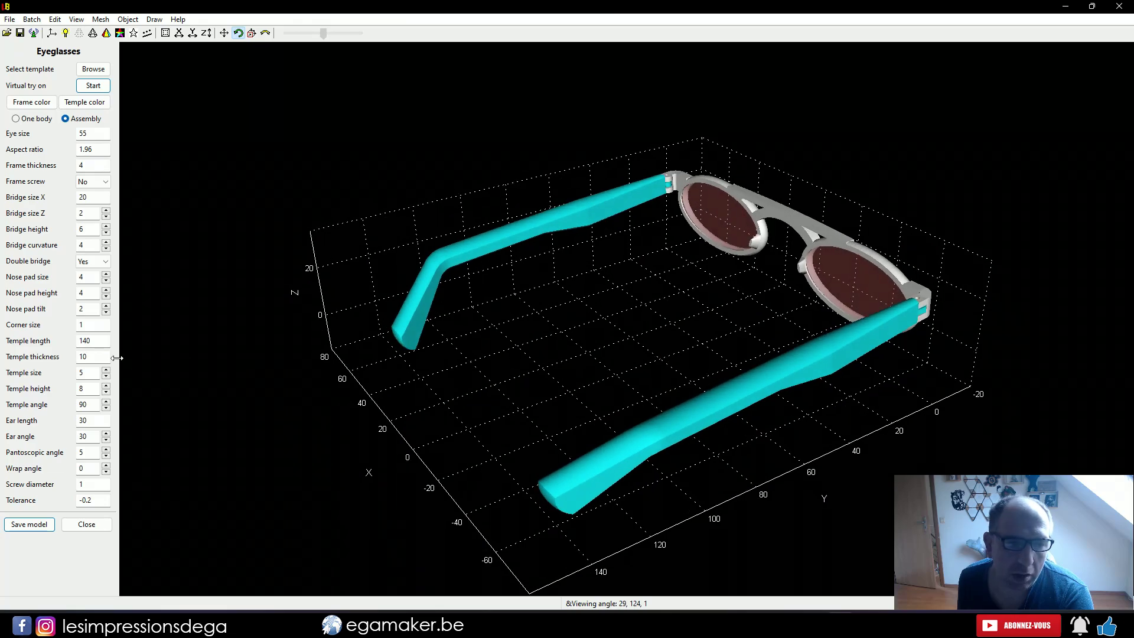
{"action": "double_click", "coordinate": [86, 356]}
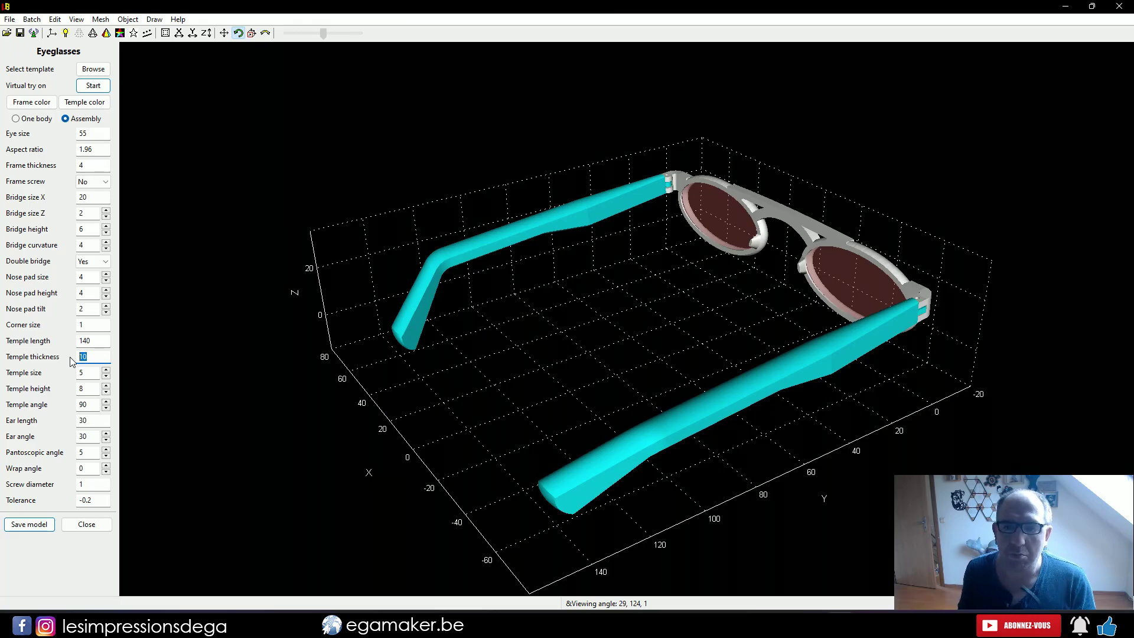
{"action": "type", "text": "3"}
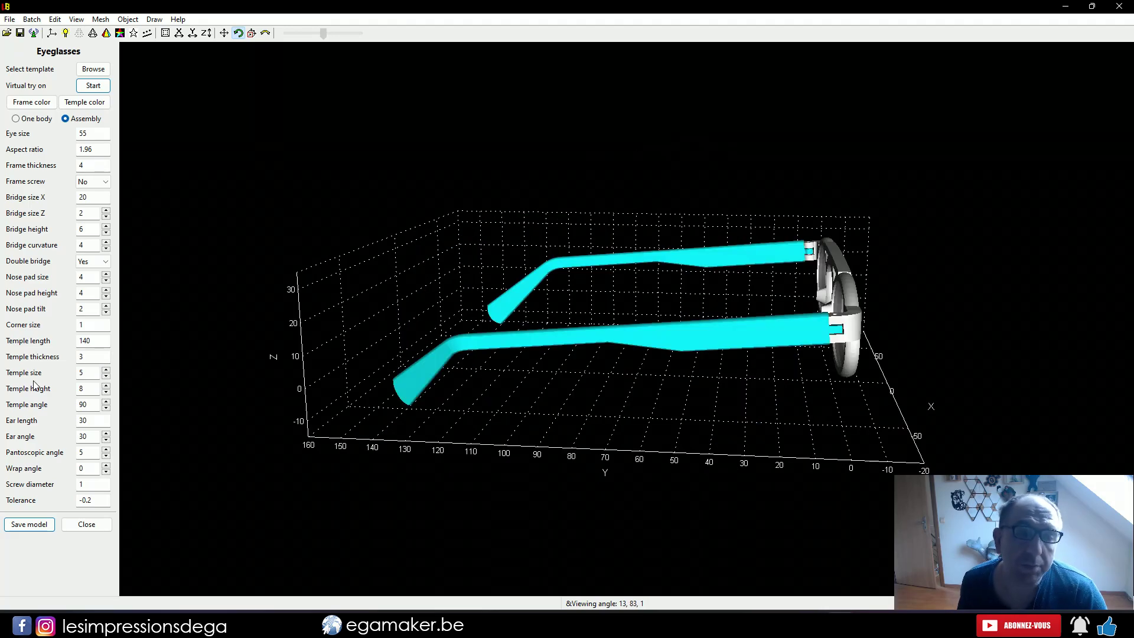
Try larger temple sizes and inspect the change in the temples from the side
{"action": "left_click_drag", "start_coordinate": [727, 392], "coordinate": [721, 380]}
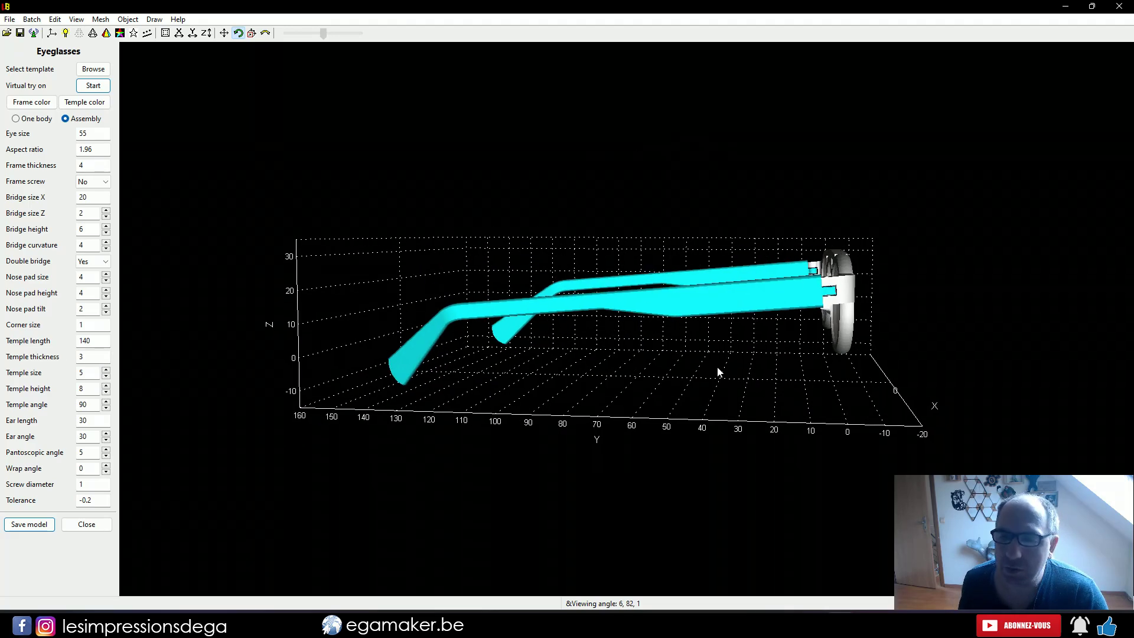
{"action": "left_click", "coordinate": [107, 370]}
{"action": "left_click", "coordinate": [107, 370]}
{"action": "left_click", "coordinate": [106, 370]}
{"action": "left_click", "coordinate": [107, 371]}
{"action": "left_click", "coordinate": [106, 370]}
{"action": "mouse_move", "coordinate": [531, 360]}
{"action": "left_mouse_down"}
{"action": "mouse_move", "coordinate": [611, 397]}
{"action": "mouse_move", "coordinate": [531, 375]}
{"action": "left_mouse_up"}
Try smaller temple sizes, then set the temple size to 6
{"action": "left_click", "coordinate": [106, 378]}
{"action": "left_click", "coordinate": [106, 377]}
{"action": "left_click", "coordinate": [106, 377]}
{"action": "left_click", "coordinate": [107, 377]}
{"action": "left_click", "coordinate": [106, 377]}
{"action": "left_click", "coordinate": [106, 376]}
{"action": "left_click", "coordinate": [106, 376]}
{"action": "left_click", "coordinate": [106, 377]}
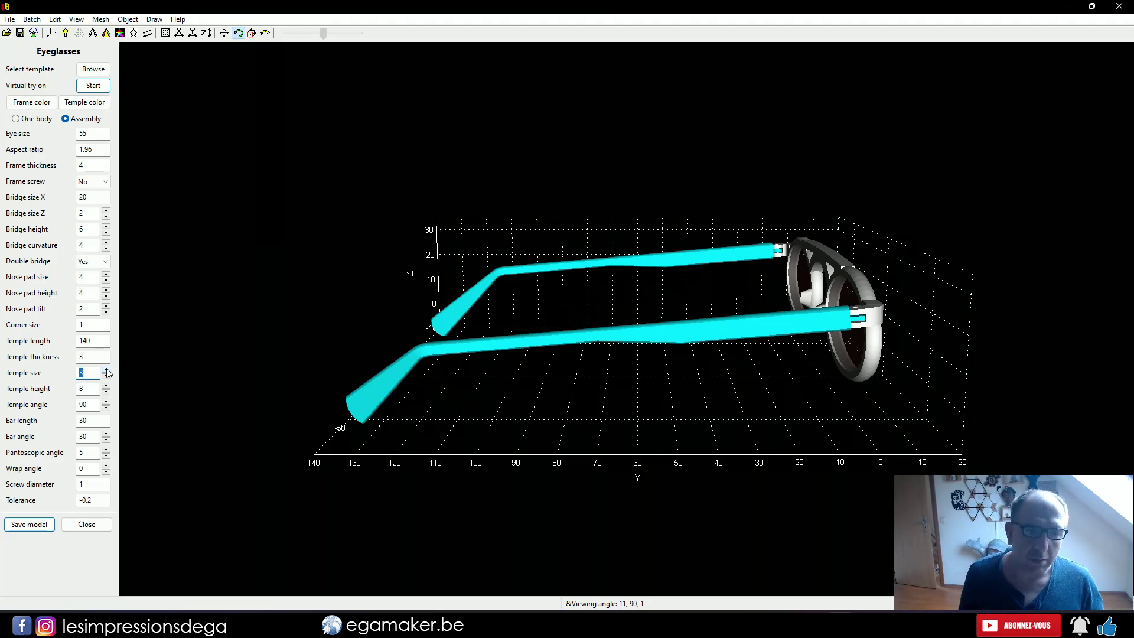
{"action": "type", "text": "6"}
{"action": "key", "text": "Tab"}
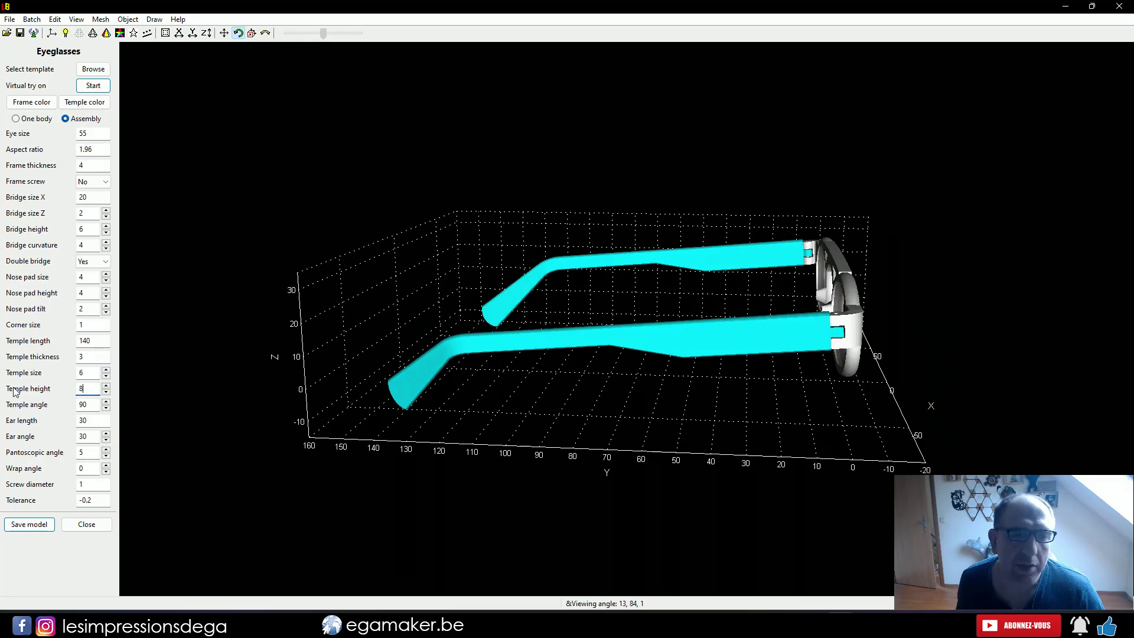
Try temple heights of 10 and 3 while viewing the glasses from the side
{"action": "left_click_drag", "start_coordinate": [337, 357], "coordinate": [725, 415]}
{"action": "left_click_drag", "start_coordinate": [760, 416], "coordinate": [765, 417]}
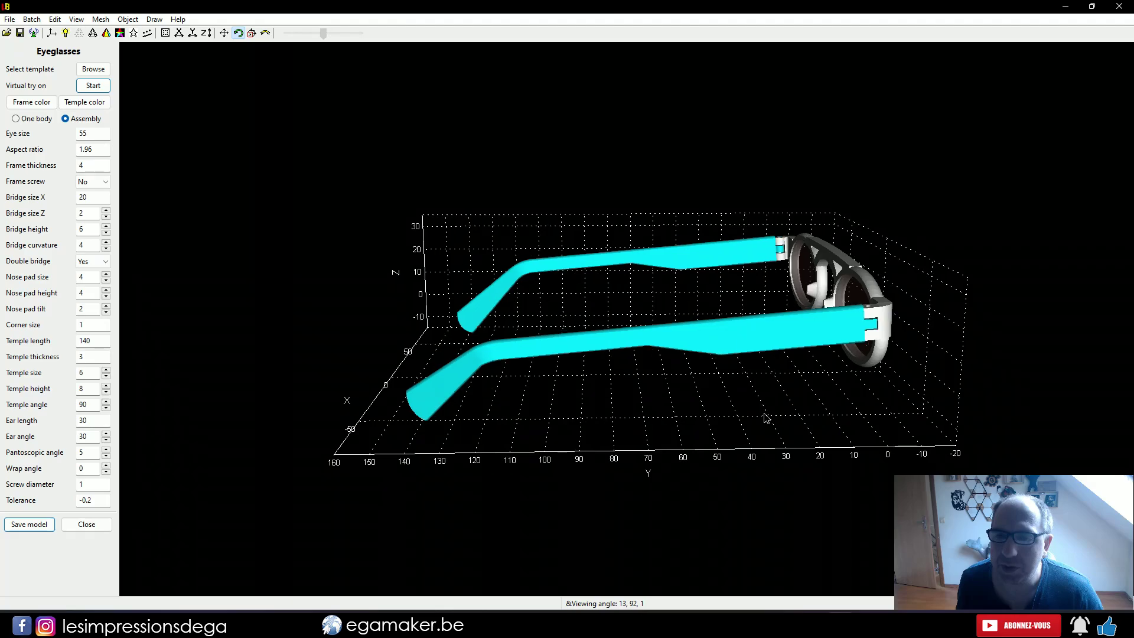
{"action": "left_click", "coordinate": [106, 385]}
{"action": "left_click", "coordinate": [106, 385]}
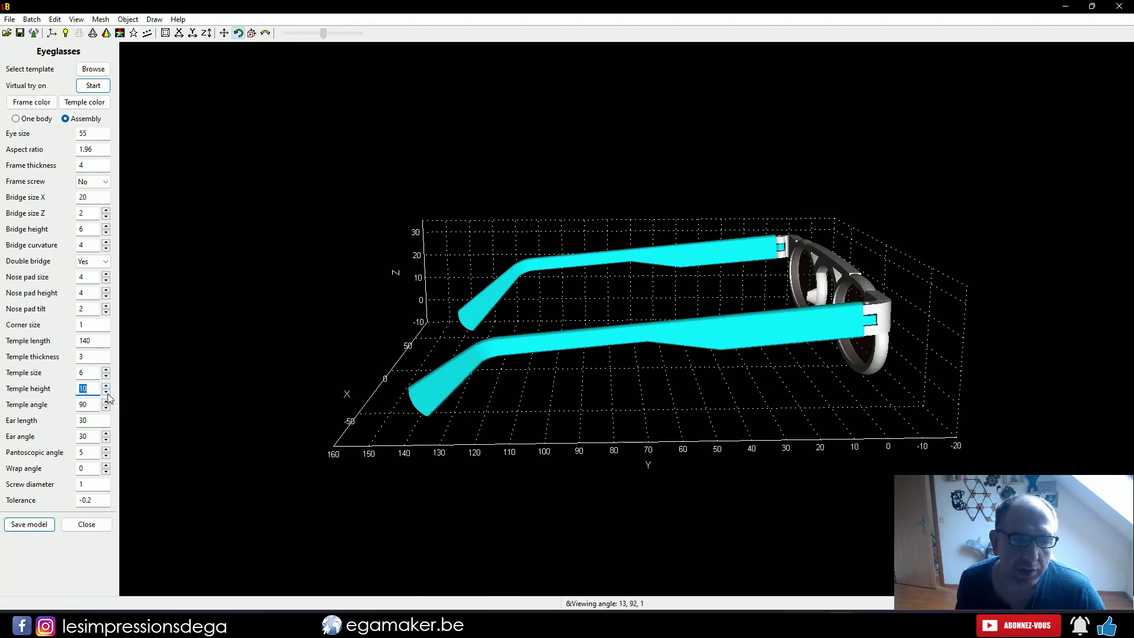
{"action": "left_click", "coordinate": [106, 392]}
{"action": "left_click", "coordinate": [105, 391]}
{"action": "left_click", "coordinate": [106, 392]}
{"action": "left_click", "coordinate": [105, 391]}
{"action": "left_click", "coordinate": [106, 392]}
{"action": "left_click", "coordinate": [105, 391]}
{"action": "left_click", "coordinate": [106, 391]}
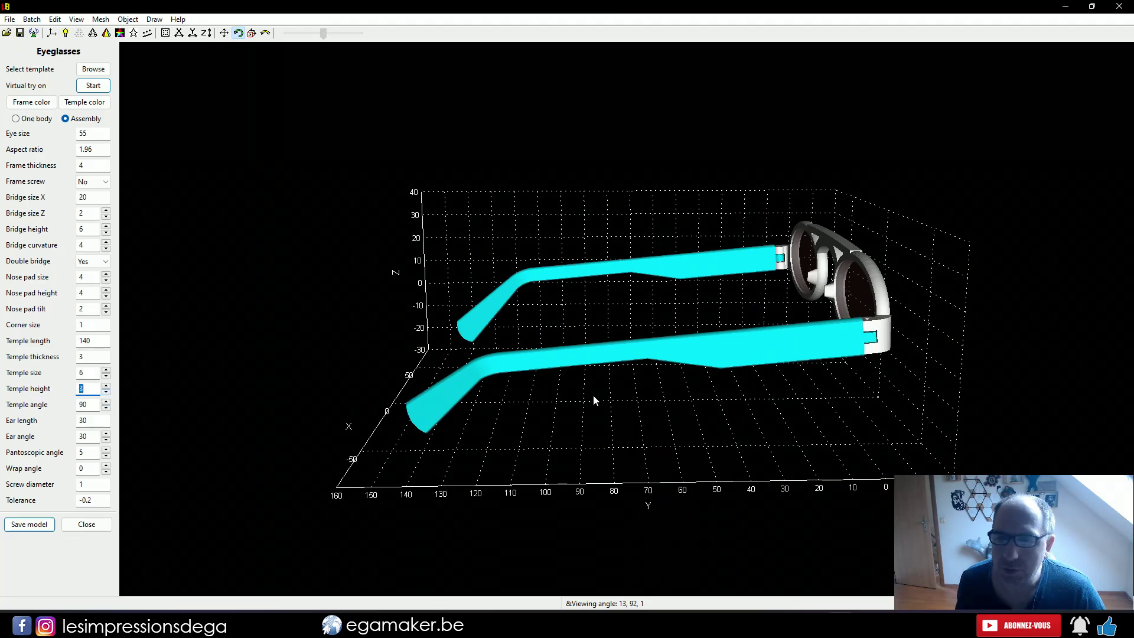
Check how the temples attach to the front frame and set the temple height to 9
{"action": "left_click_drag", "start_coordinate": [590, 400], "coordinate": [502, 408]}
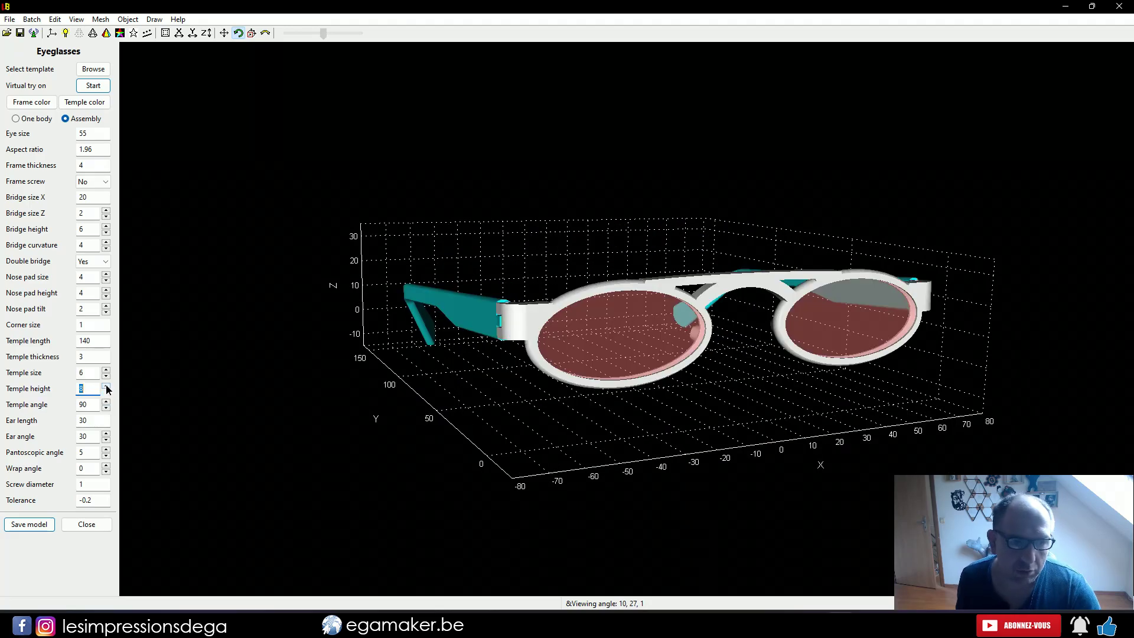
{"action": "left_click", "coordinate": [106, 385]}
{"action": "left_click", "coordinate": [105, 385]}
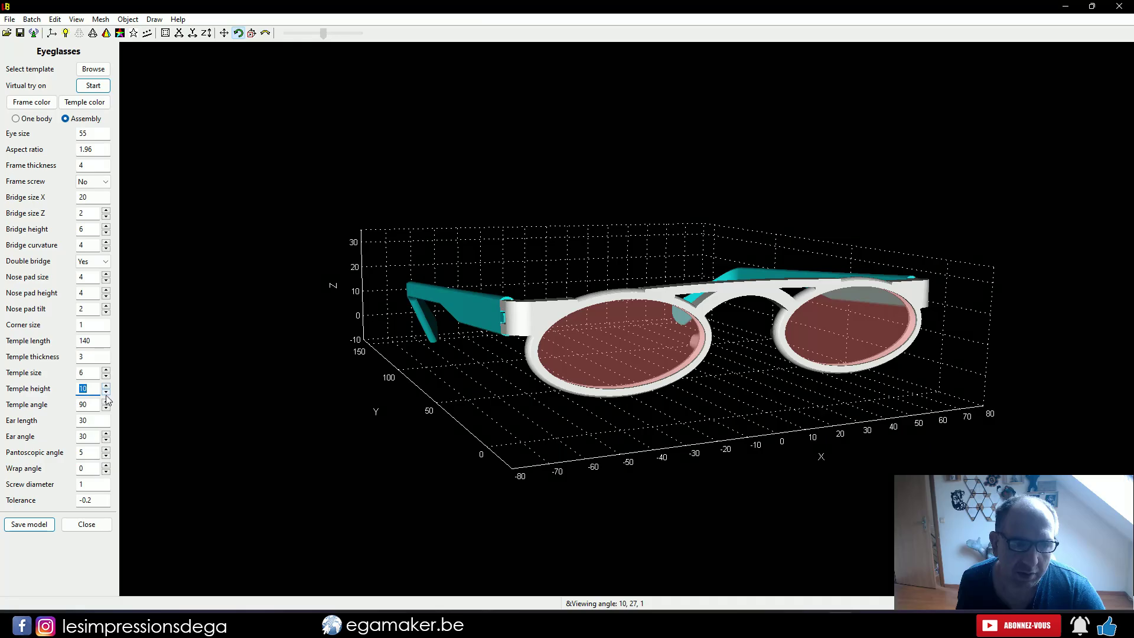
{"action": "left_click", "coordinate": [106, 393]}
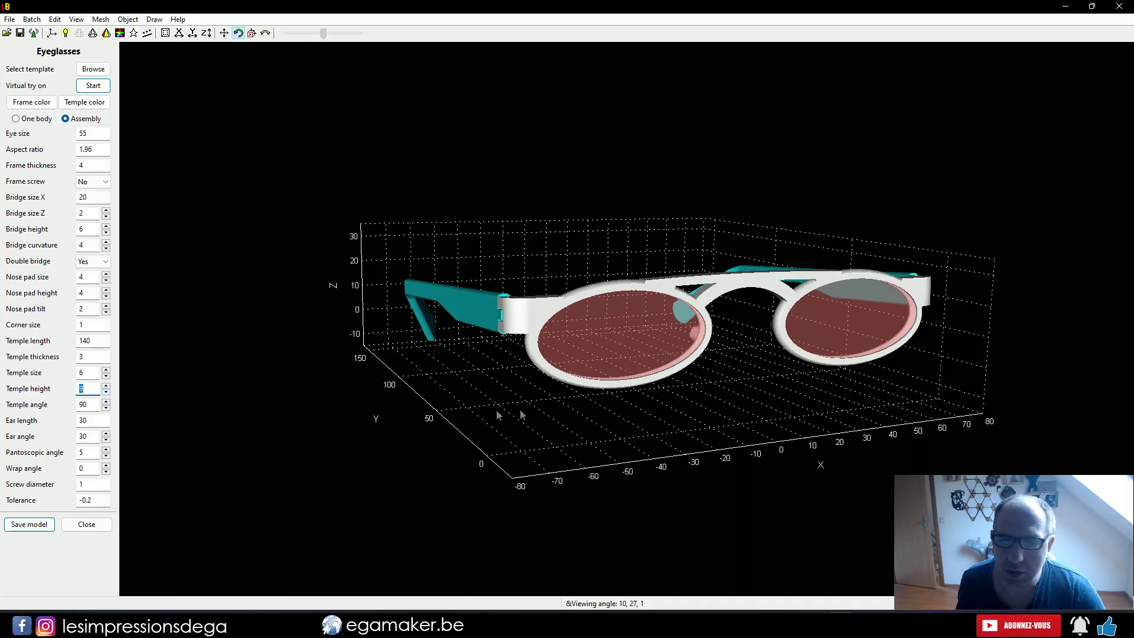
Try a temple angle of 97 while viewing the glasses from behind and restore the temple angle to 90
{"action": "left_click_drag", "start_coordinate": [524, 415], "coordinate": [568, 408]}
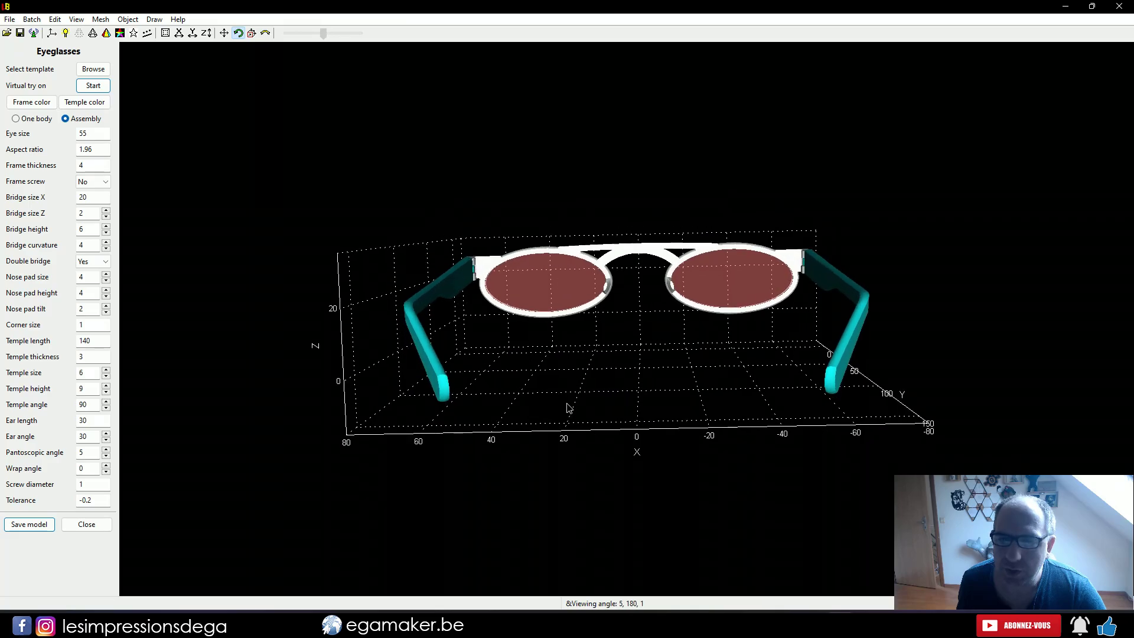
{"action": "scroll", "coordinate": [106, 404], "scroll_direction": "up", "scroll_amount": 4}
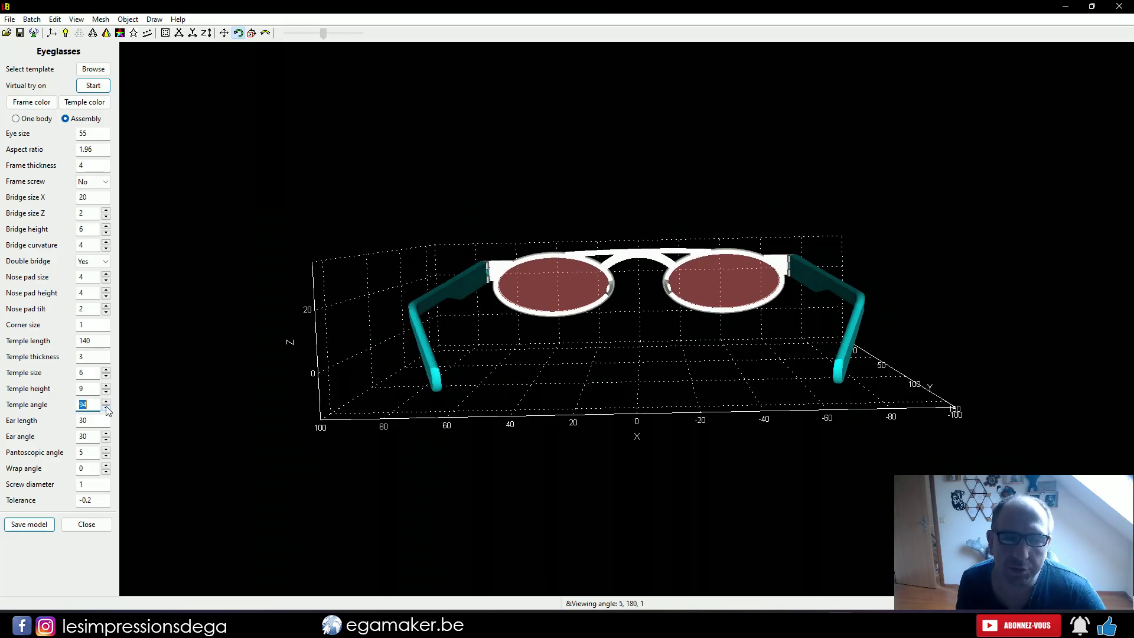
{"action": "left_click", "coordinate": [106, 402]}
{"action": "left_click", "coordinate": [107, 402]}
{"action": "left_click", "coordinate": [106, 402]}
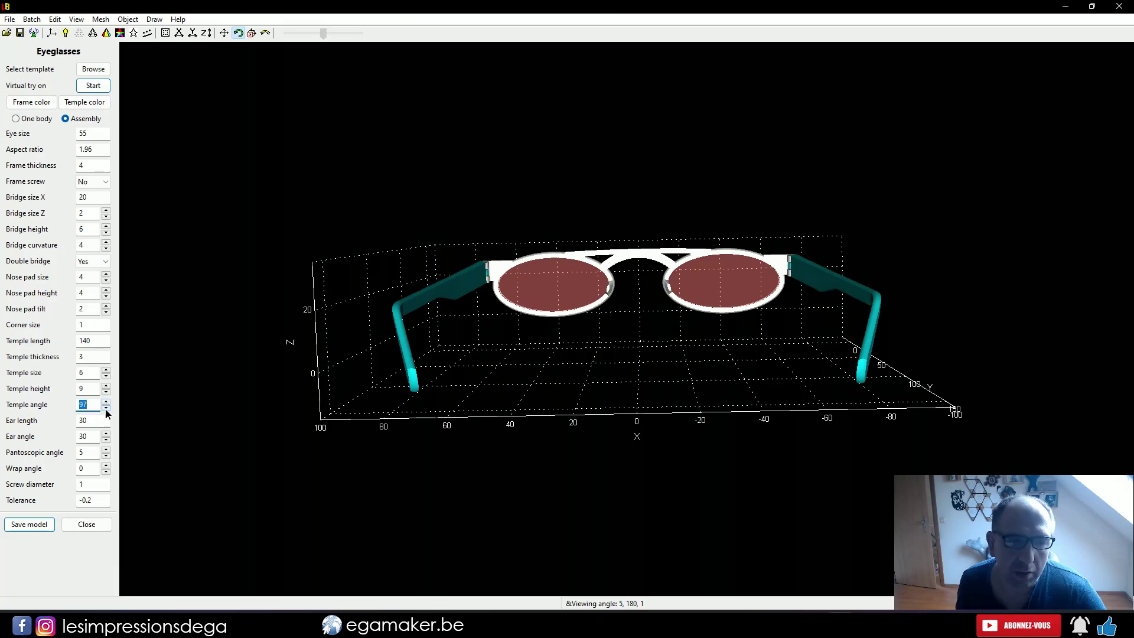
{"action": "left_click", "coordinate": [106, 408]}
{"action": "left_click", "coordinate": [106, 409]}
{"action": "left_click", "coordinate": [106, 409]}
{"action": "left_click", "coordinate": [106, 409]}
{"action": "left_click", "coordinate": [106, 408]}
{"action": "left_click", "coordinate": [107, 408]}
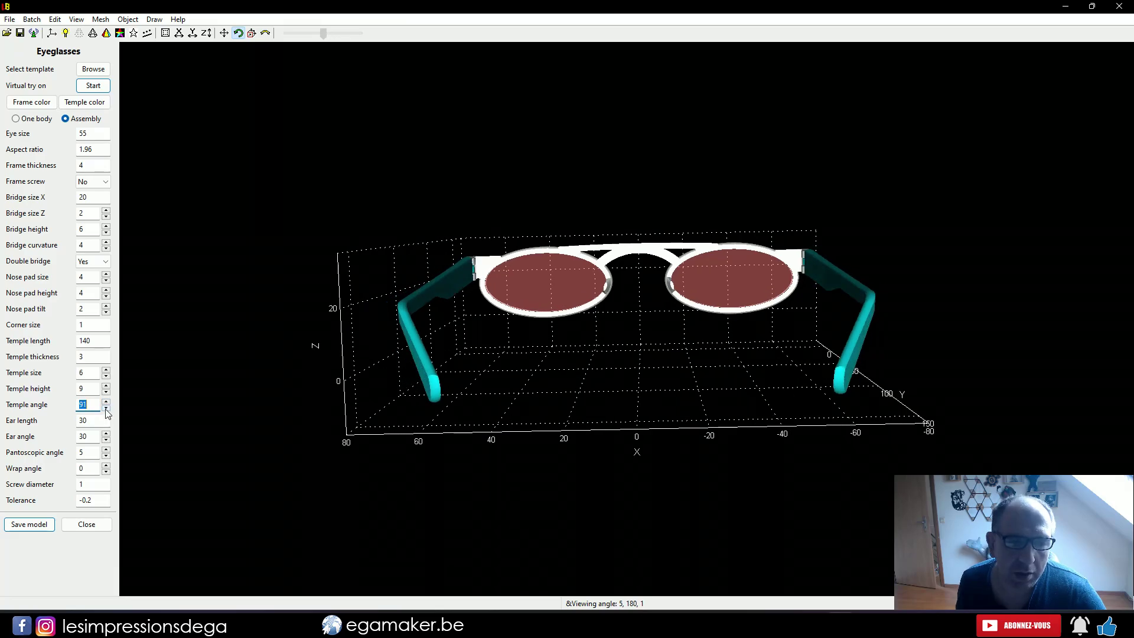
{"action": "left_click", "coordinate": [106, 408]}
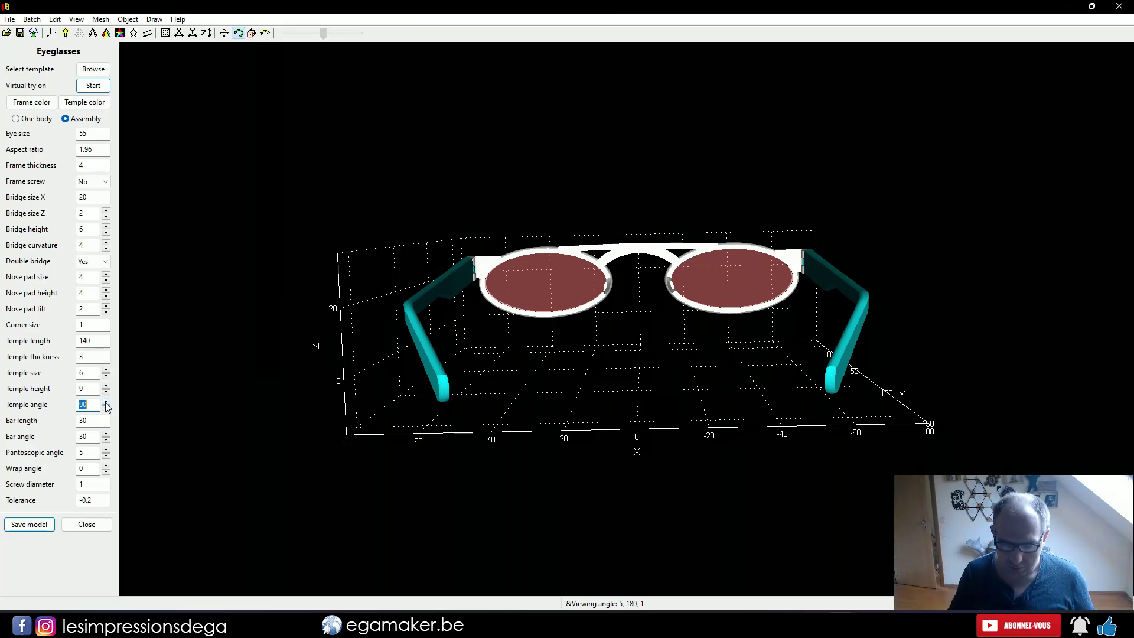
Set the temple angle to 95 and the temple length to 145
{"action": "left_click", "coordinate": [106, 402]}
{"action": "double_click", "coordinate": [106, 402]}
{"action": "left_click", "coordinate": [106, 402]}
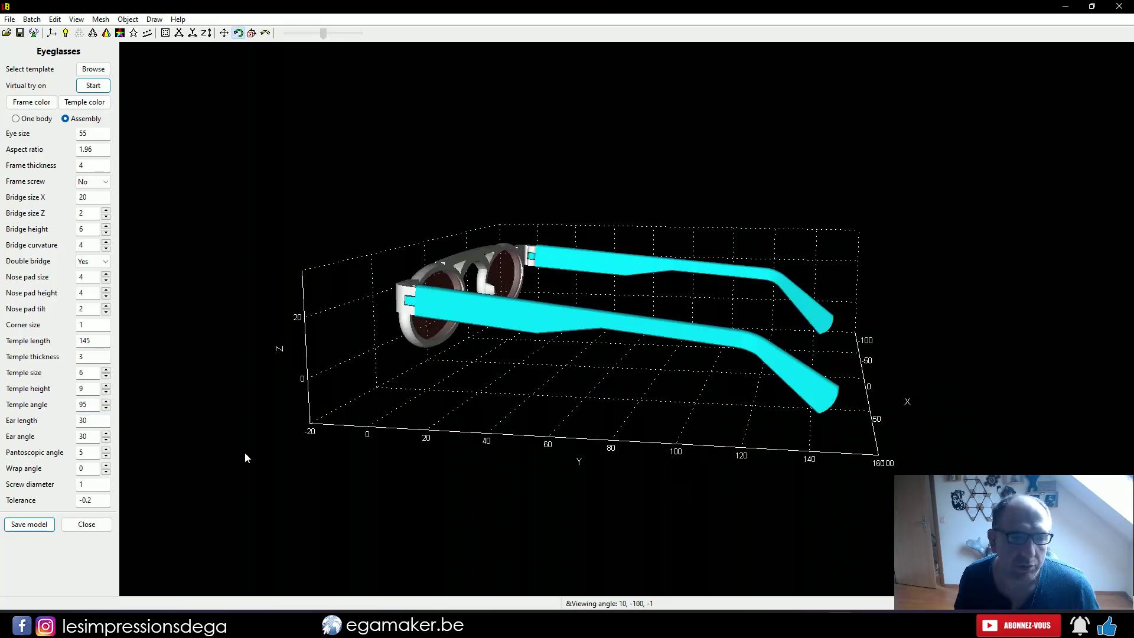
Try an ear length of 100 on the temples and restore the ear length to 30
{"action": "left_click", "coordinate": [90, 420]}
{"action": "left_click_drag", "start_coordinate": [650, 470], "coordinate": [688, 437]}
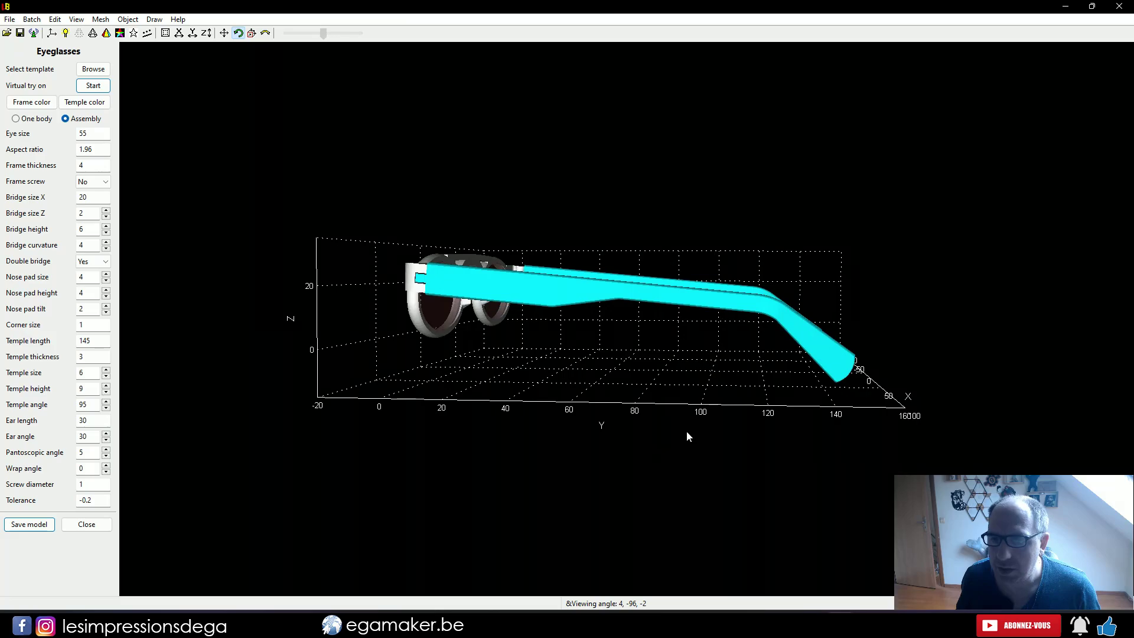
{"action": "double_click", "coordinate": [87, 421]}
{"action": "type", "text": "100"}
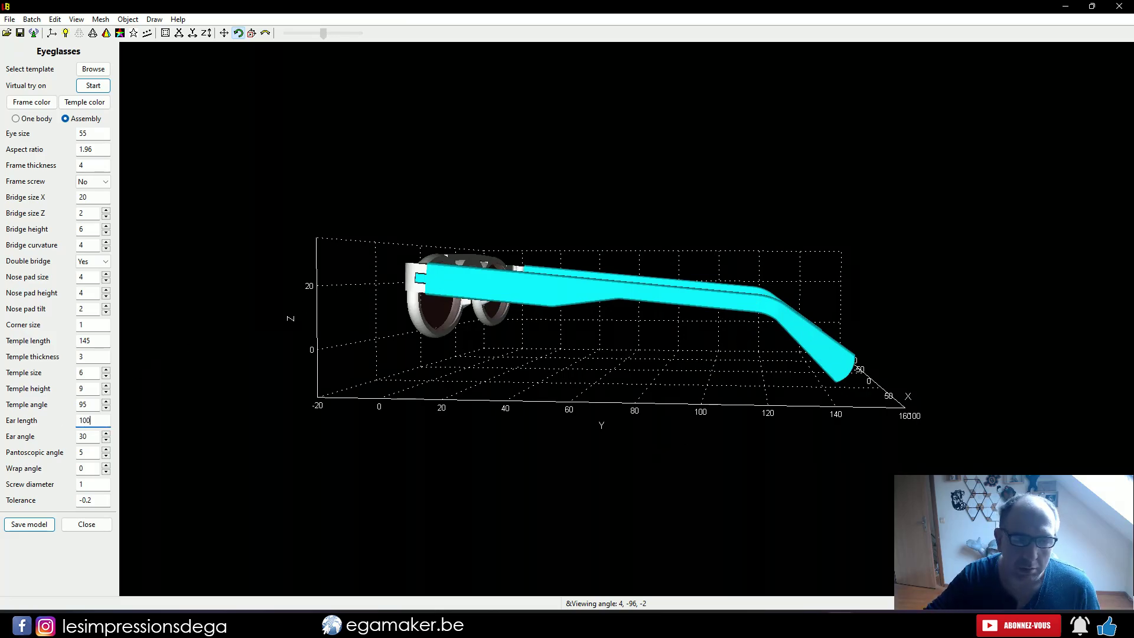
{"action": "key", "text": "Return"}
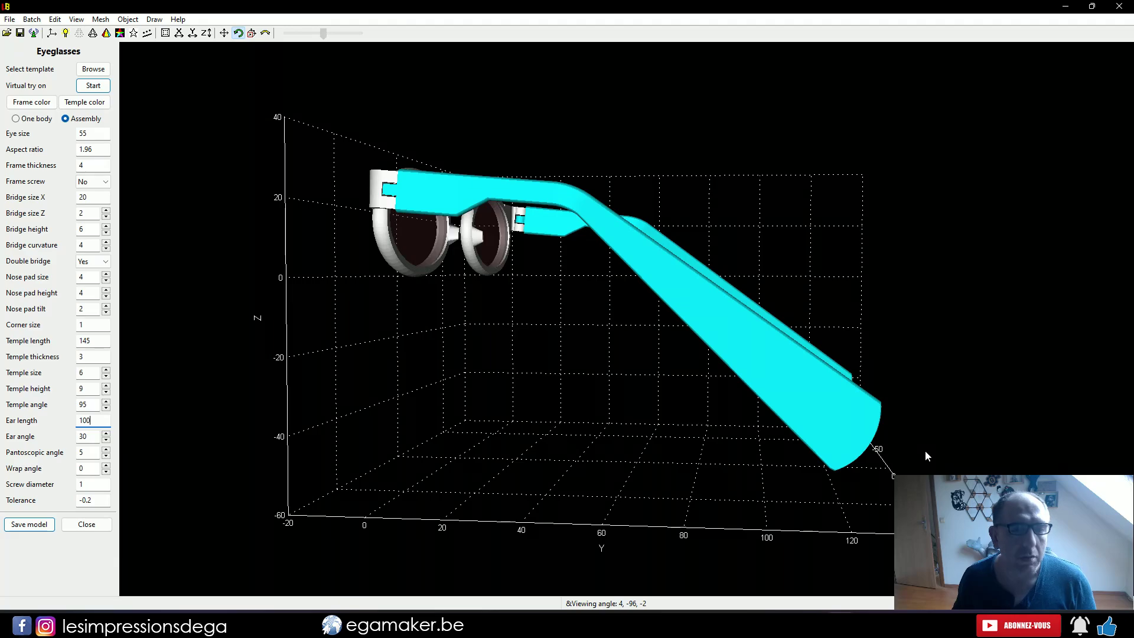
{"action": "key", "text": "BackSpace"}
{"action": "key", "text": "BackSpace"}
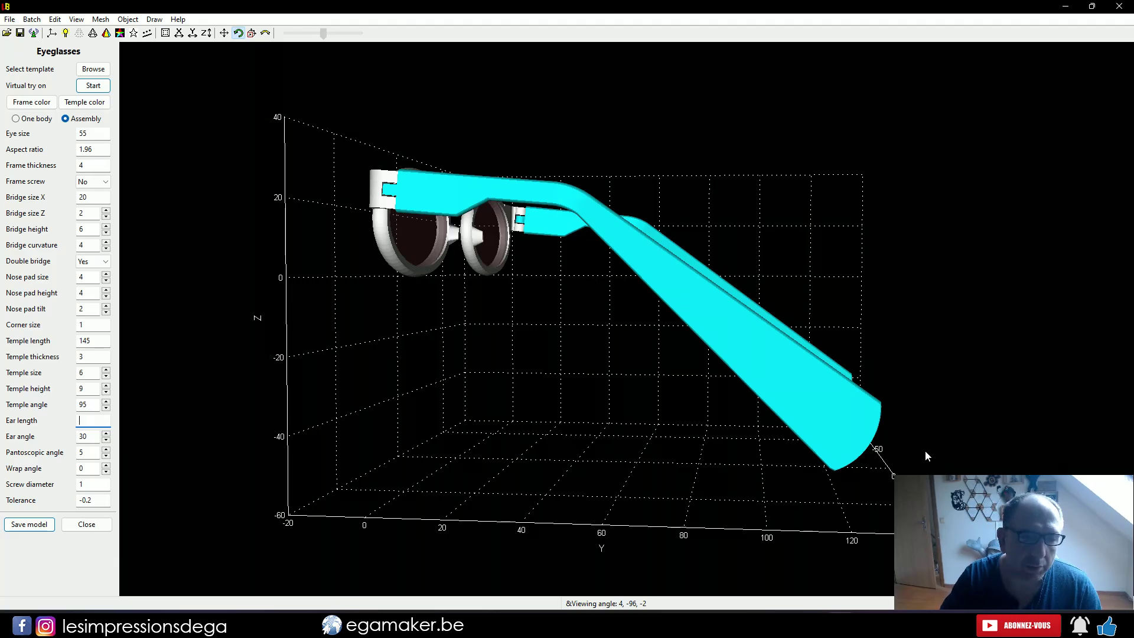
{"action": "type", "text": "30"}
{"action": "key", "text": "Return"}
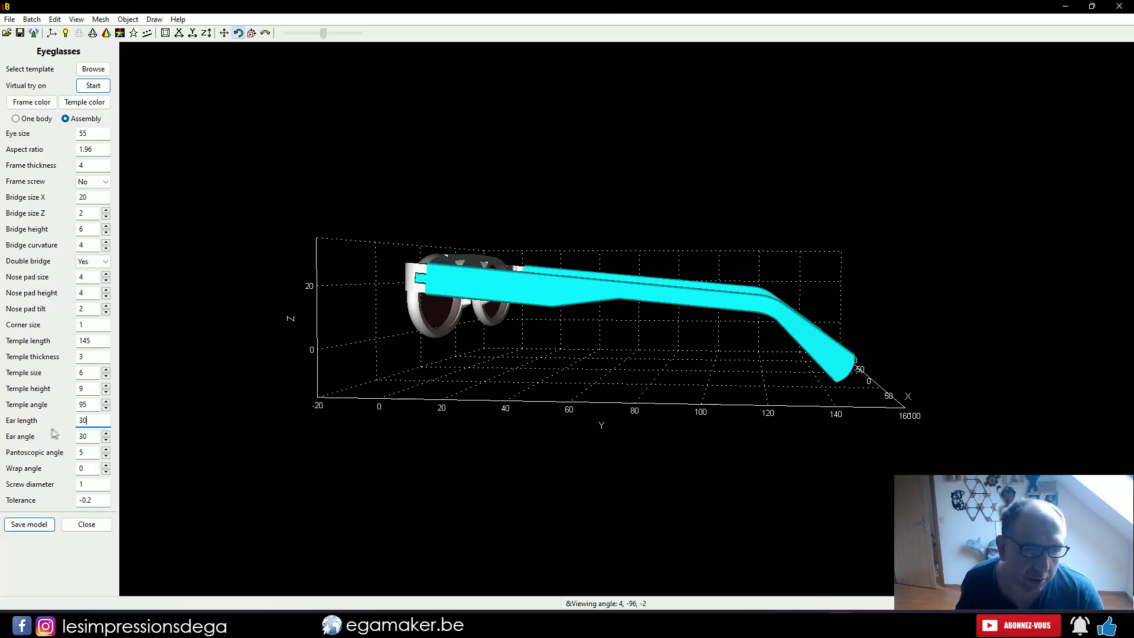
Set the ear angle to 25 and the pantoscopic angle to 0
{"action": "left_click", "coordinate": [106, 440]}
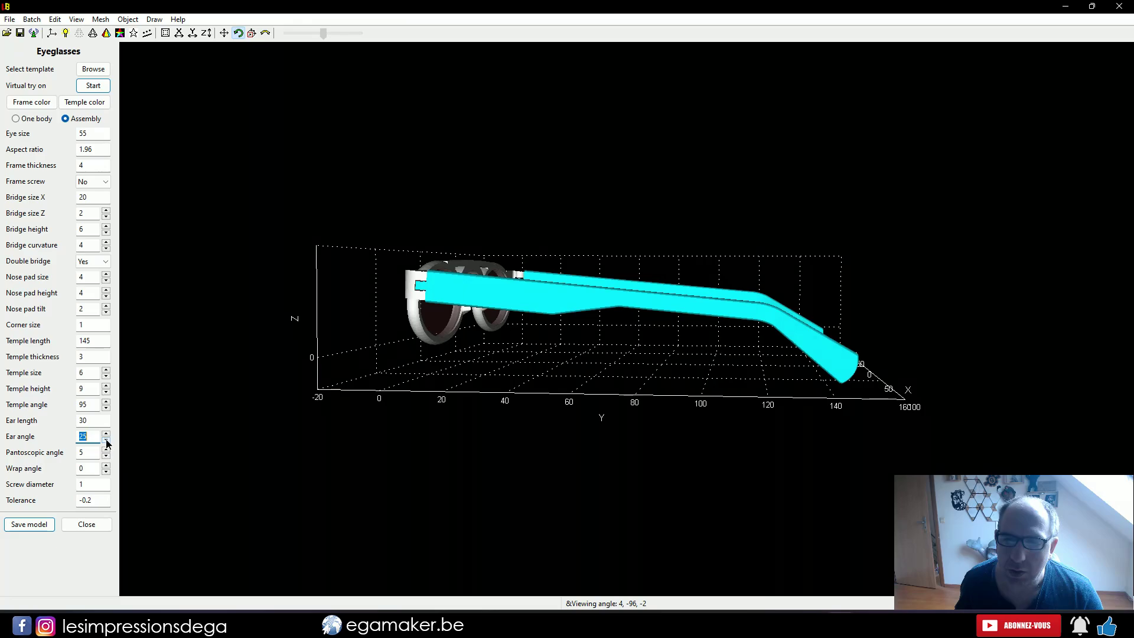
{"action": "left_click", "coordinate": [106, 440]}
{"action": "double_click", "coordinate": [89, 436]}
{"action": "type", "text": "25"}
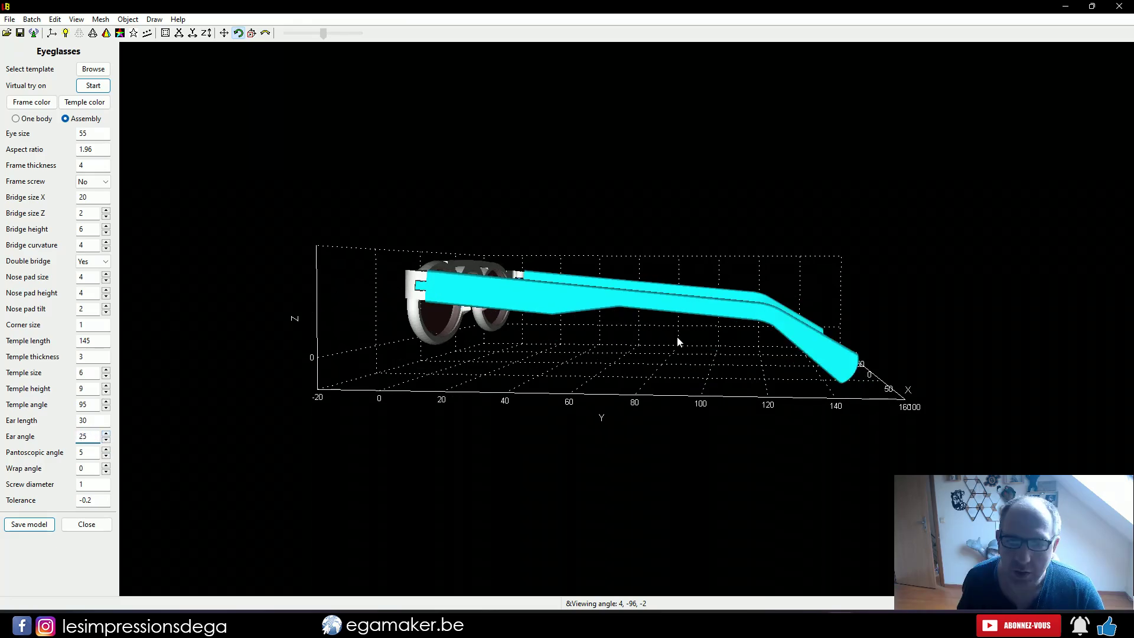
{"action": "key", "text": "Tab"}
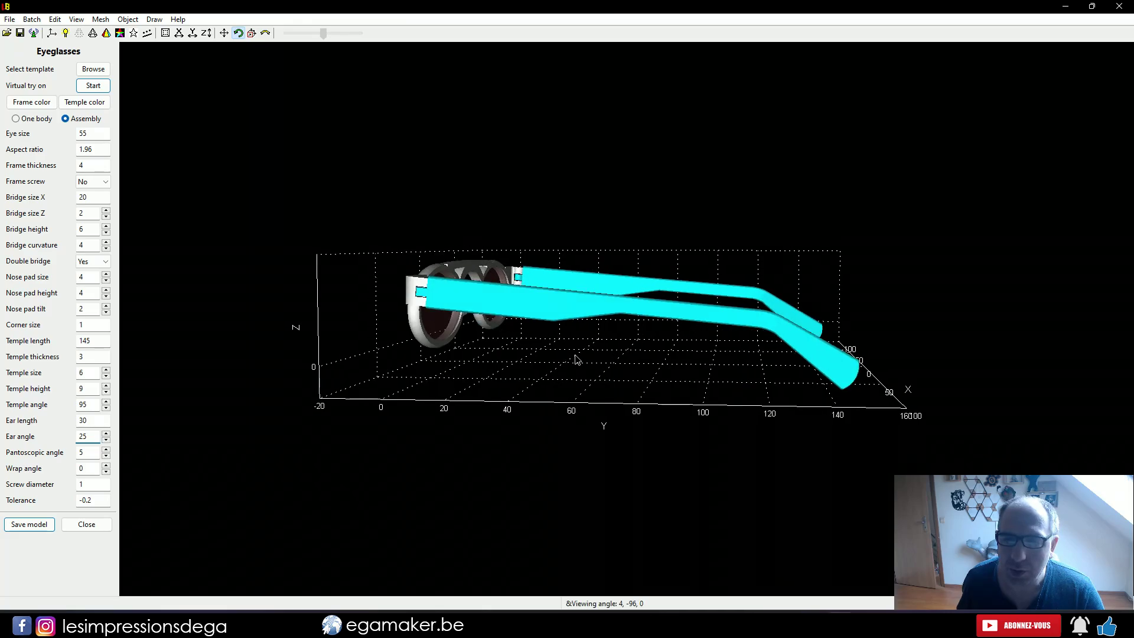
{"action": "type", "text": "0"}
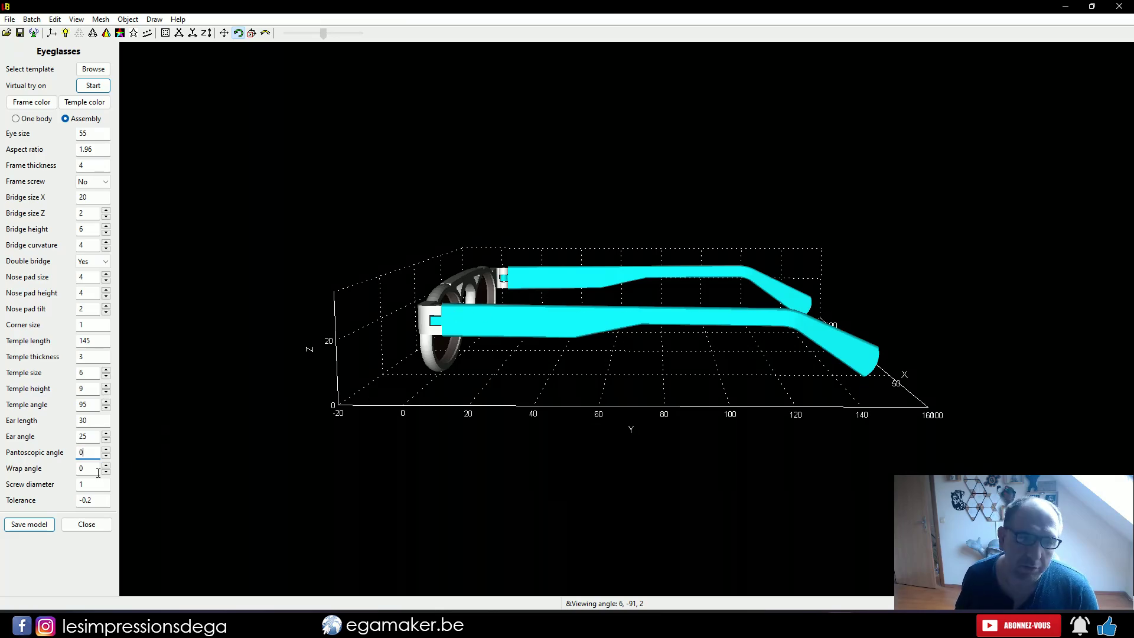
Try a pantoscopic angle of 16, inspect the temple tilt from the side and return the angle to 0
{"action": "left_click", "coordinate": [106, 450]}
{"action": "left_click", "coordinate": [106, 450]}
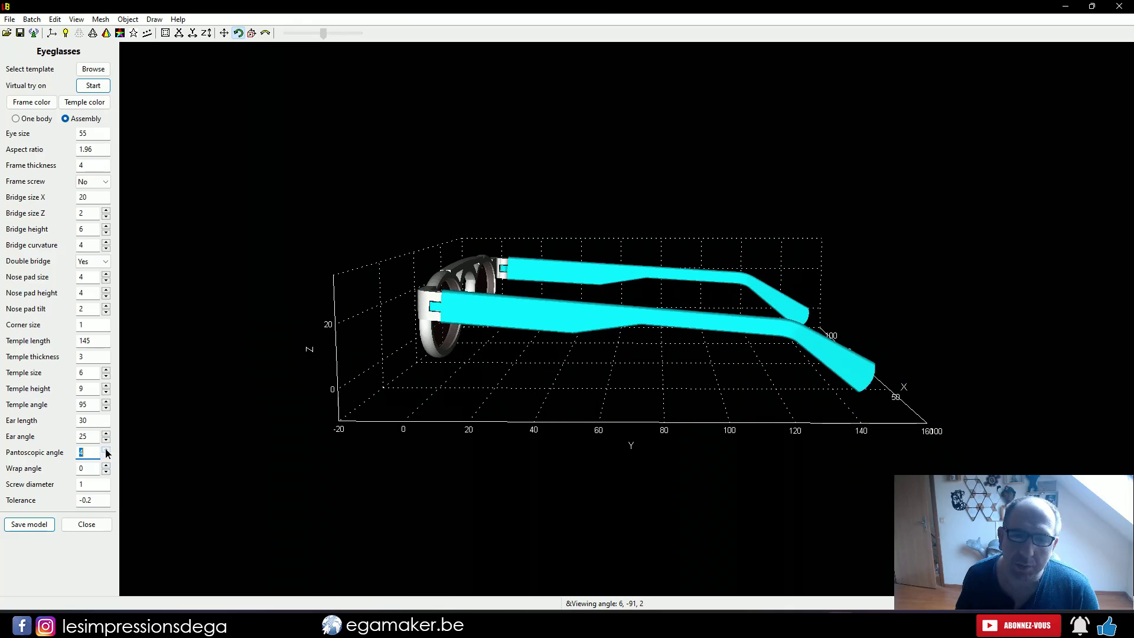
{"action": "left_click", "coordinate": [106, 450]}
{"action": "left_click", "coordinate": [107, 450]}
{"action": "left_click", "coordinate": [106, 450]}
{"action": "left_click", "coordinate": [107, 450]}
{"action": "left_click", "coordinate": [107, 450]}
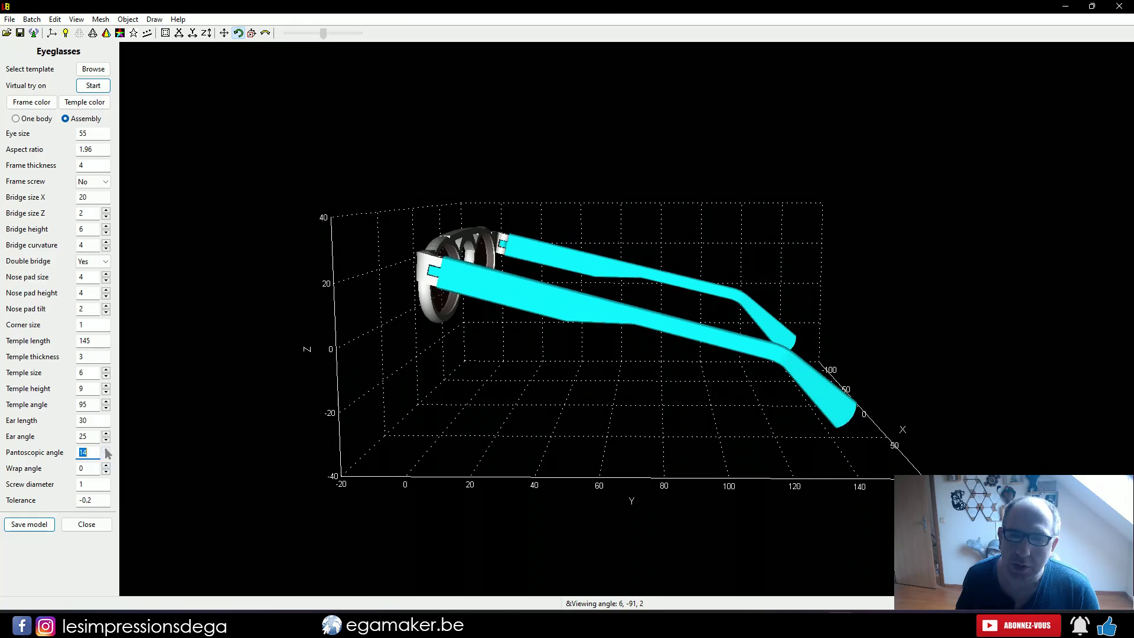
{"action": "left_click", "coordinate": [106, 450]}
{"action": "left_click", "coordinate": [106, 450]}
{"action": "left_click_drag", "start_coordinate": [372, 444], "coordinate": [497, 432]}
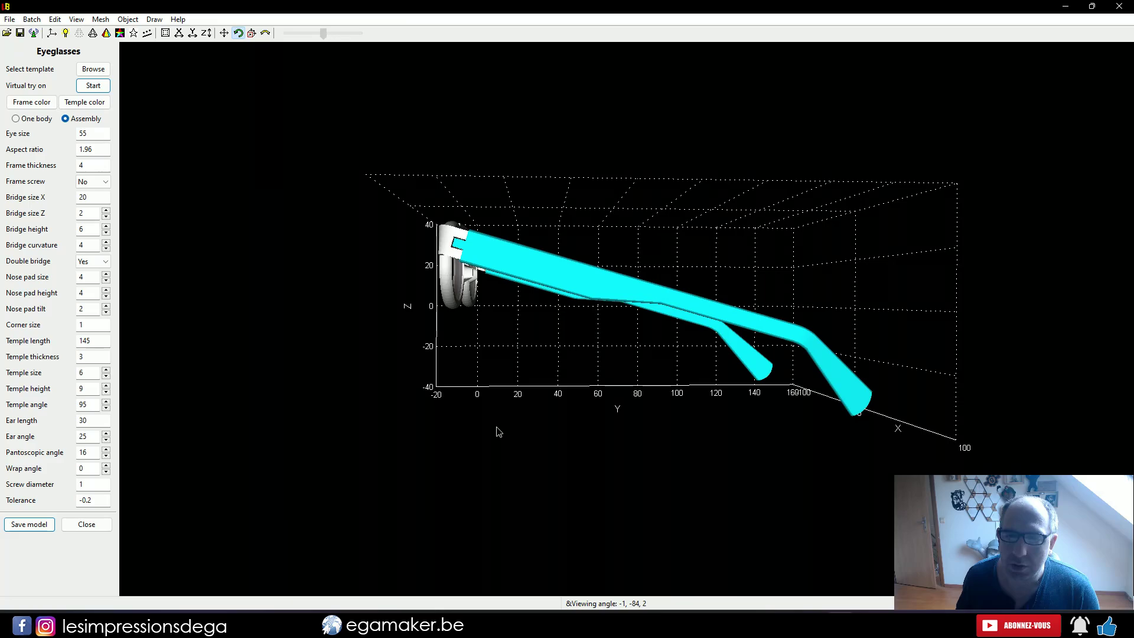
{"action": "left_click", "coordinate": [107, 455]}
{"action": "left_click", "coordinate": [107, 455]}
{"action": "left_click", "coordinate": [106, 455]}
{"action": "left_click", "coordinate": [106, 455]}
{"action": "left_click_drag", "start_coordinate": [440, 449], "coordinate": [529, 450]}
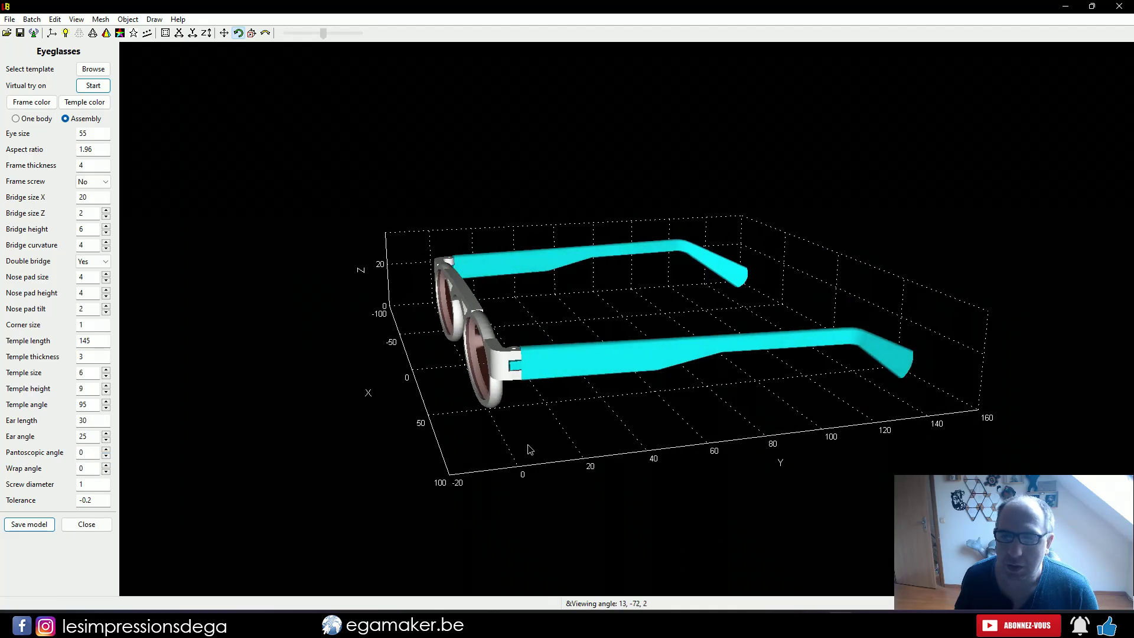
Try a pantoscopic angle of 5, inspect the temples and set the angle back to 0
{"action": "left_click", "coordinate": [107, 450]}
{"action": "left_click", "coordinate": [107, 450]}
{"action": "left_click", "coordinate": [107, 450]}
{"action": "left_click", "coordinate": [107, 450]}
{"action": "left_click", "coordinate": [106, 451]}
{"action": "left_click_drag", "start_coordinate": [313, 468], "coordinate": [329, 436]}
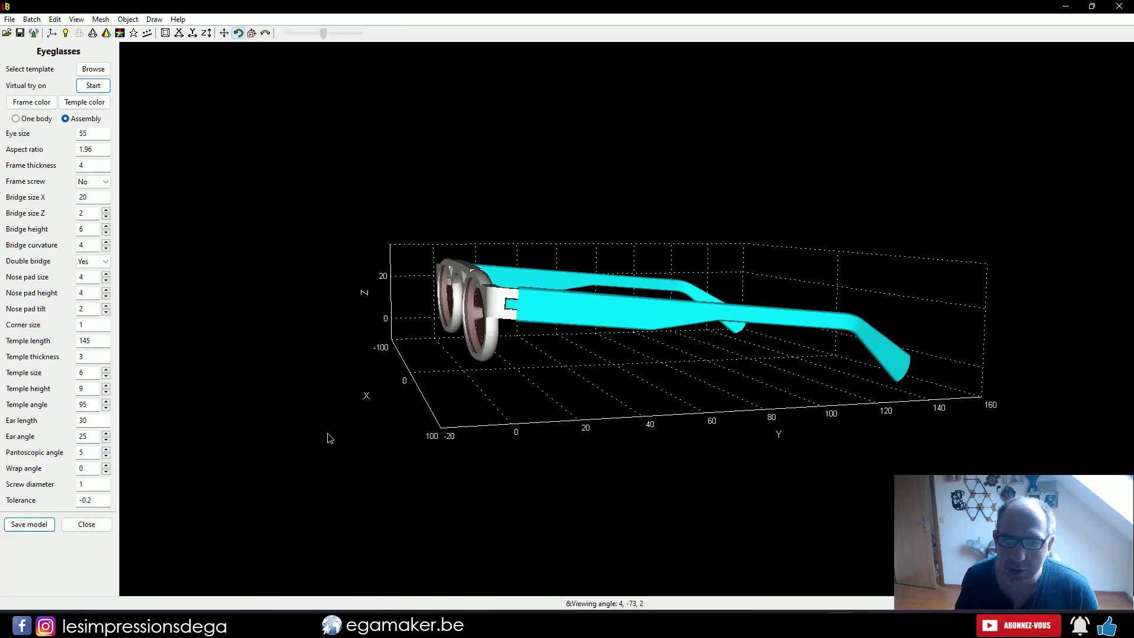
{"action": "left_click", "coordinate": [107, 455]}
{"action": "left_click", "coordinate": [106, 455]}
{"action": "left_click", "coordinate": [106, 455]}
{"action": "left_click", "coordinate": [107, 455]}
{"action": "left_click", "coordinate": [106, 455]}
Try a larger wrap angle and inspect the curve of the front frame from above
{"action": "left_click_drag", "start_coordinate": [330, 467], "coordinate": [455, 435]}
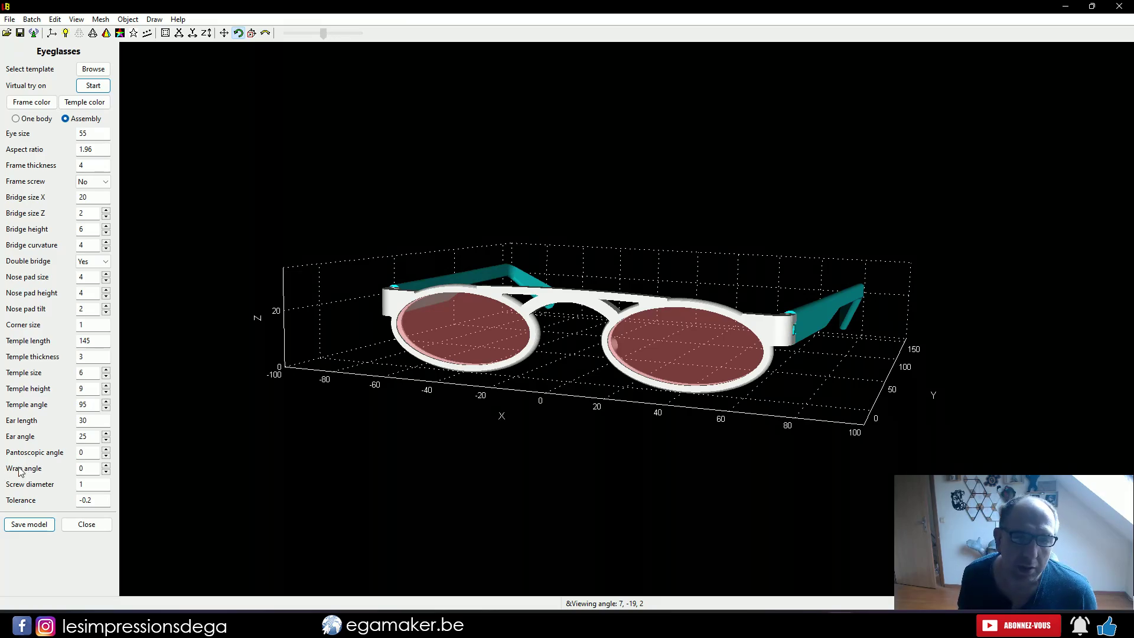
{"action": "left_click_drag", "start_coordinate": [448, 455], "coordinate": [425, 520]}
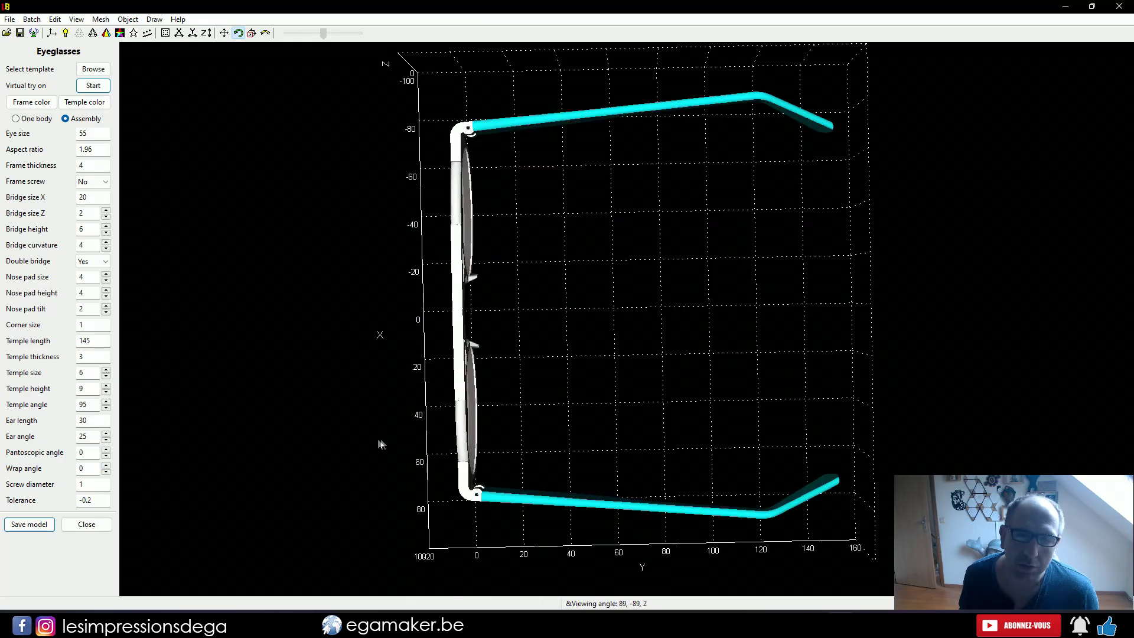
{"action": "left_click", "coordinate": [106, 467]}
{"action": "left_click", "coordinate": [106, 466]}
{"action": "left_click", "coordinate": [107, 466]}
{"action": "left_click", "coordinate": [107, 466]}
{"action": "left_click", "coordinate": [106, 466]}
{"action": "left_click", "coordinate": [107, 467]}
{"action": "left_click", "coordinate": [106, 467]}
{"action": "left_click", "coordinate": [106, 466]}
{"action": "left_click", "coordinate": [106, 466]}
{"action": "left_click_drag", "start_coordinate": [313, 461], "coordinate": [323, 363]}
Return the wrap angle to 0 and view the glasses from the front
{"action": "left_click", "coordinate": [106, 472]}
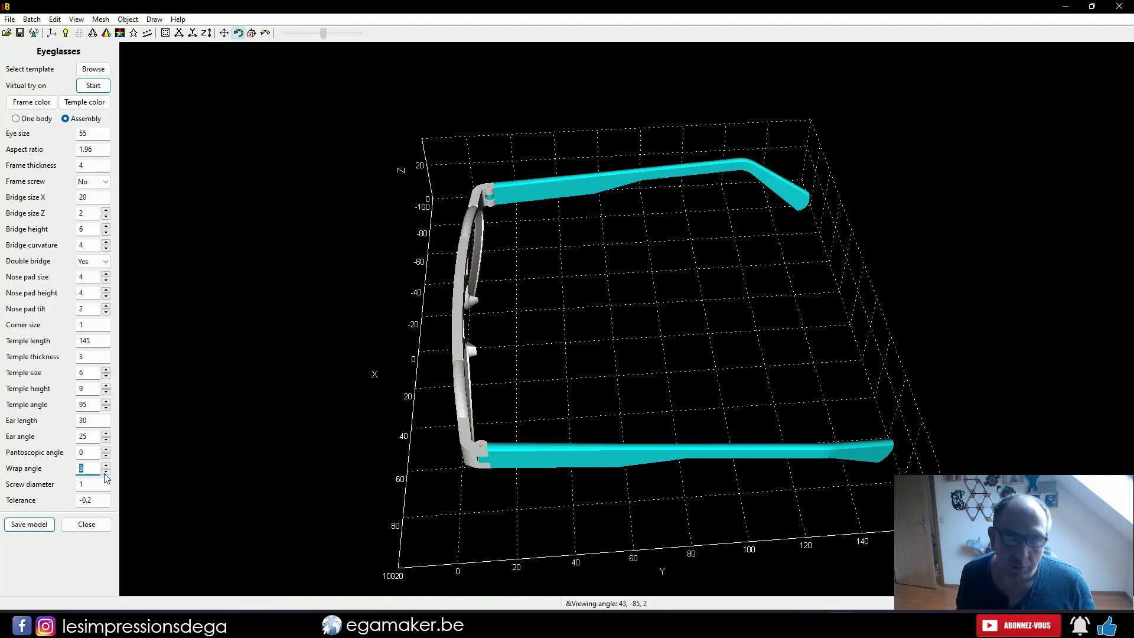
{"action": "left_click", "coordinate": [105, 471]}
{"action": "left_click", "coordinate": [106, 472]}
{"action": "left_click", "coordinate": [105, 471]}
{"action": "left_click", "coordinate": [105, 471]}
{"action": "left_click", "coordinate": [106, 471]}
{"action": "left_click", "coordinate": [106, 472]}
{"action": "left_click", "coordinate": [105, 471]}
{"action": "left_click", "coordinate": [106, 472]}
{"action": "left_click_drag", "start_coordinate": [340, 443], "coordinate": [503, 379]}
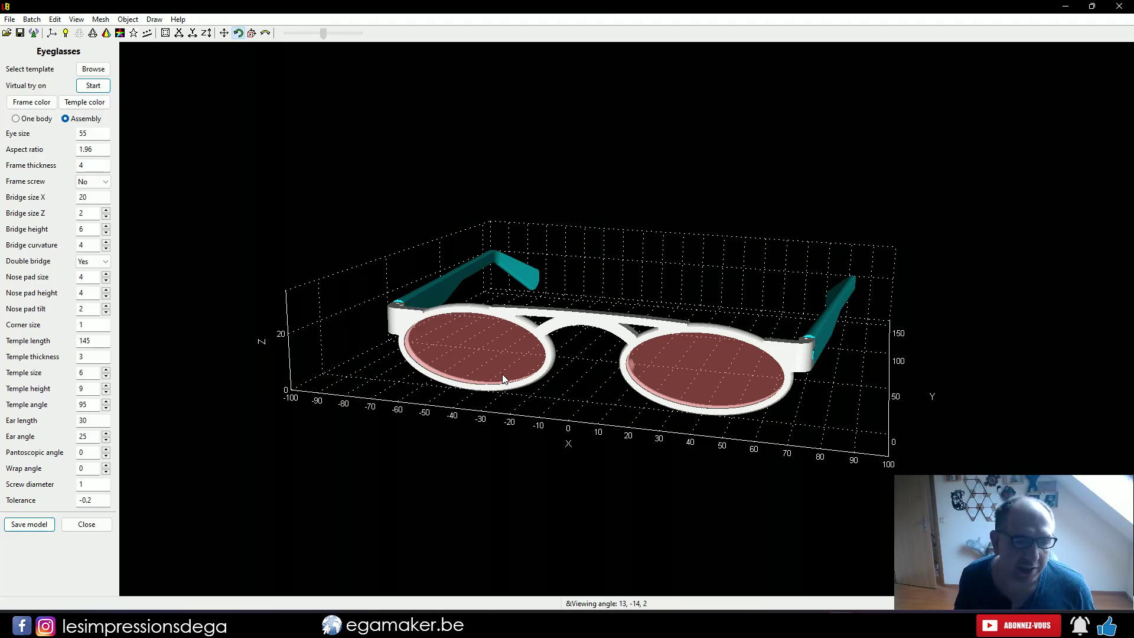
Try raising the wrap angle once more, restore it to 0 and inspect the glasses from several angles
{"action": "left_click", "coordinate": [106, 465]}
{"action": "left_click", "coordinate": [106, 465]}
{"action": "left_click", "coordinate": [106, 465]}
{"action": "left_click", "coordinate": [106, 465]}
{"action": "left_click", "coordinate": [106, 465]}
{"action": "left_click", "coordinate": [105, 465]}
{"action": "left_click", "coordinate": [106, 470]}
{"action": "left_click", "coordinate": [106, 471]}
{"action": "left_click", "coordinate": [106, 471]}
{"action": "left_click", "coordinate": [106, 471]}
{"action": "left_click", "coordinate": [105, 470]}
{"action": "left_click", "coordinate": [106, 471]}
{"action": "left_click_drag", "start_coordinate": [502, 467], "coordinate": [483, 484]}
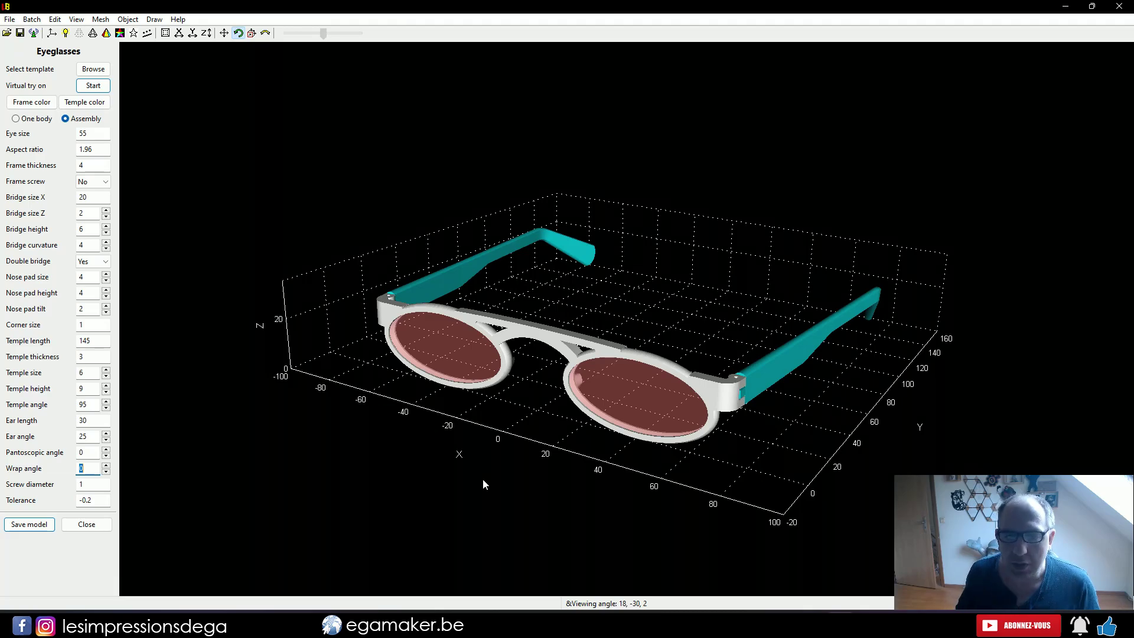
{"action": "left_click_drag", "start_coordinate": [483, 485], "coordinate": [578, 306]}
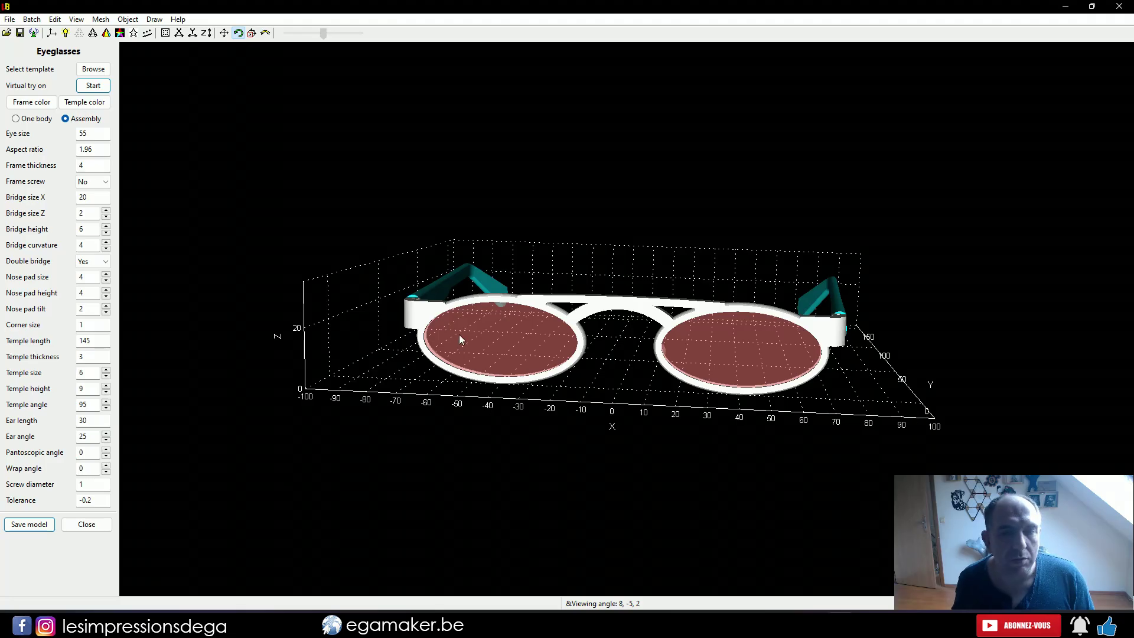
Focus on the hinge between the temple and the frame and set the screw diameter to 2.1
{"action": "left_click_drag", "start_coordinate": [459, 339], "coordinate": [649, 282]}
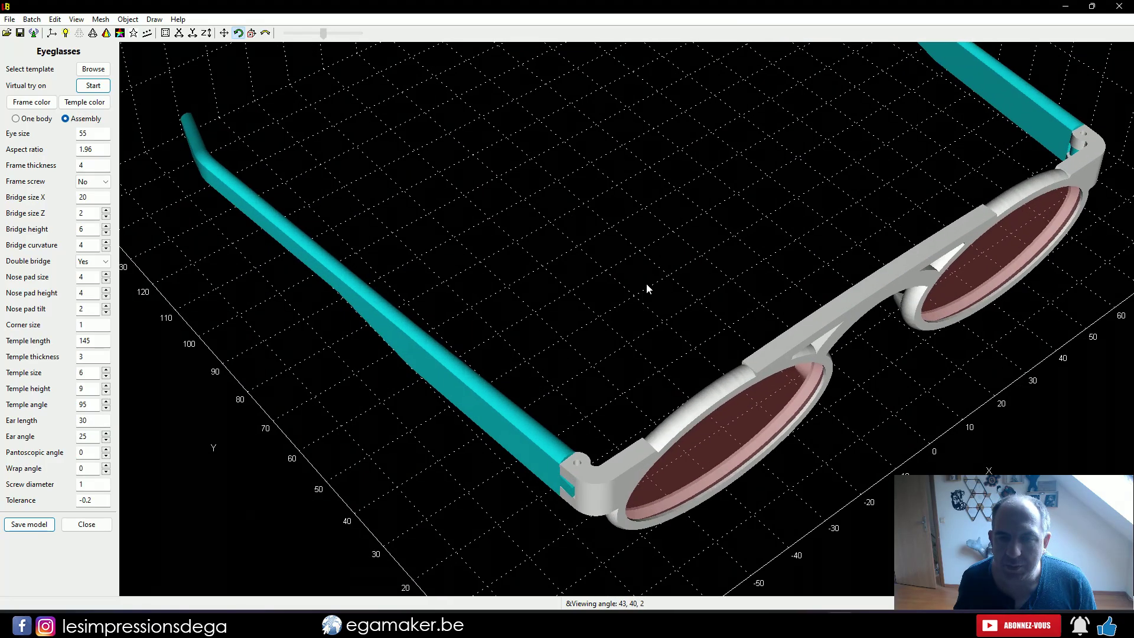
{"action": "scroll", "coordinate": [649, 282], "scroll_direction": "up", "scroll_amount": 6}
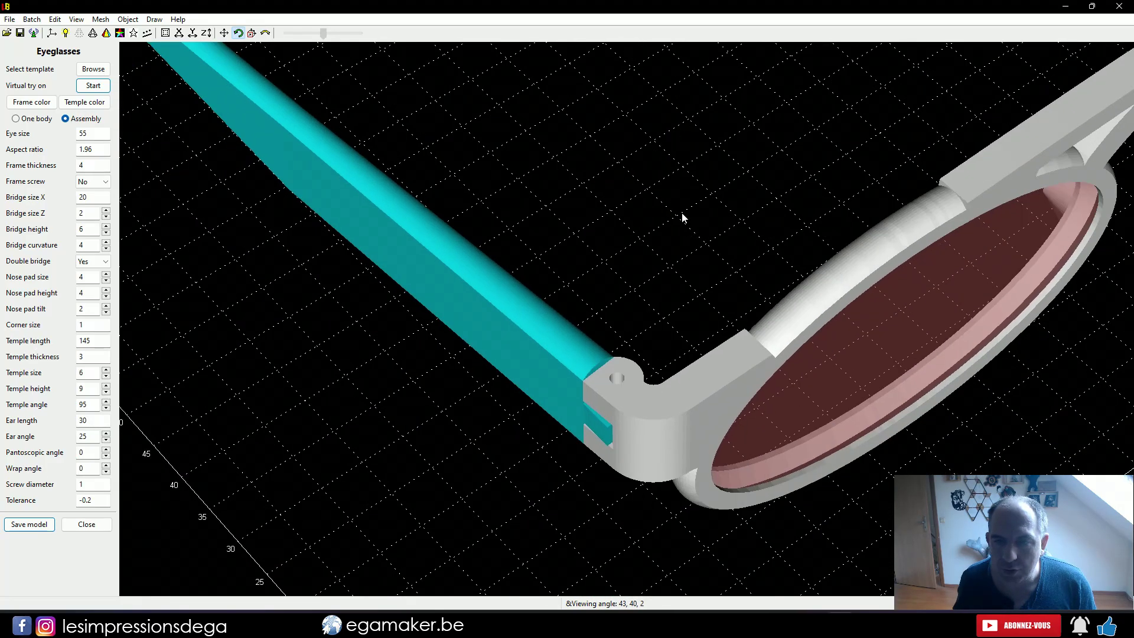
{"action": "scroll", "coordinate": [675, 255], "scroll_direction": "up", "scroll_amount": 2}
{"action": "scroll", "coordinate": [656, 362], "scroll_direction": "up", "scroll_amount": 2}
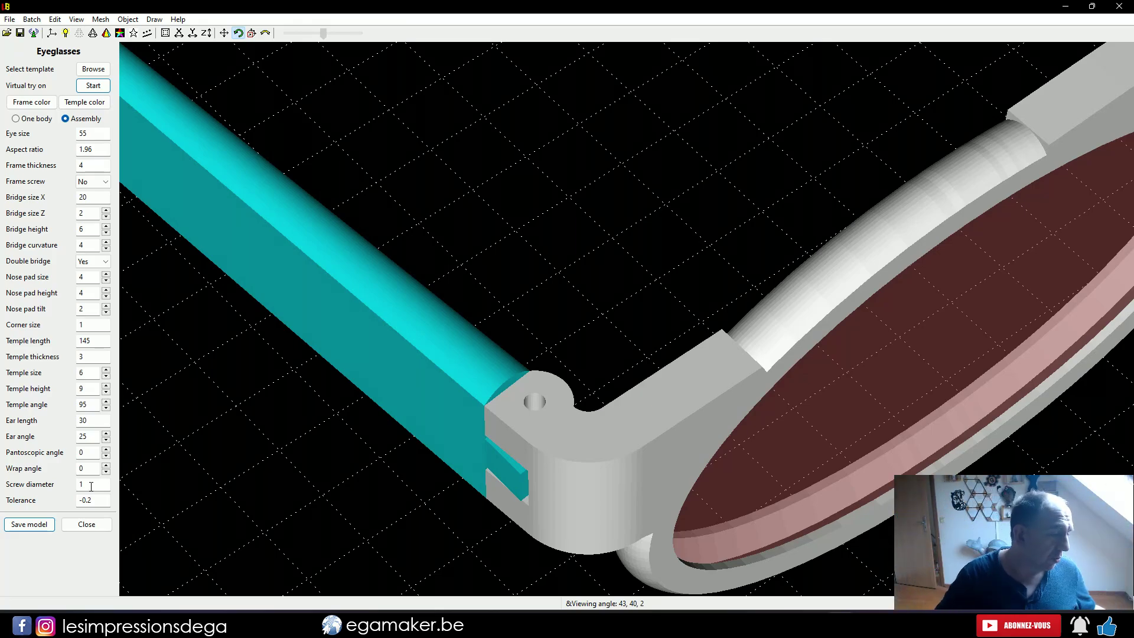
{"action": "double_click", "coordinate": [92, 486]}
{"action": "type", "text": "2.1"}
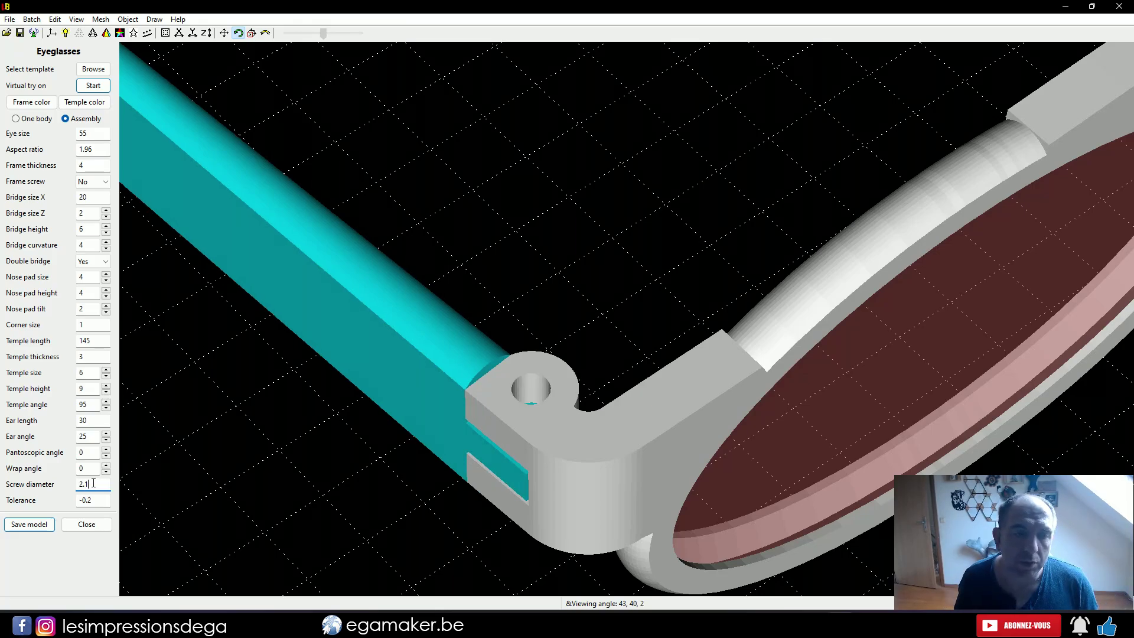
Inspect the screw hole in the hinge up close and from above, and view the whole pair of glasses
{"action": "mouse_move", "coordinate": [530, 291]}
{"action": "left_mouse_down"}
{"action": "mouse_move", "coordinate": [529, 327]}
{"action": "mouse_move", "coordinate": [529, 312]}
{"action": "left_mouse_up"}
{"action": "scroll", "coordinate": [529, 311], "scroll_direction": "down", "scroll_amount": 5}
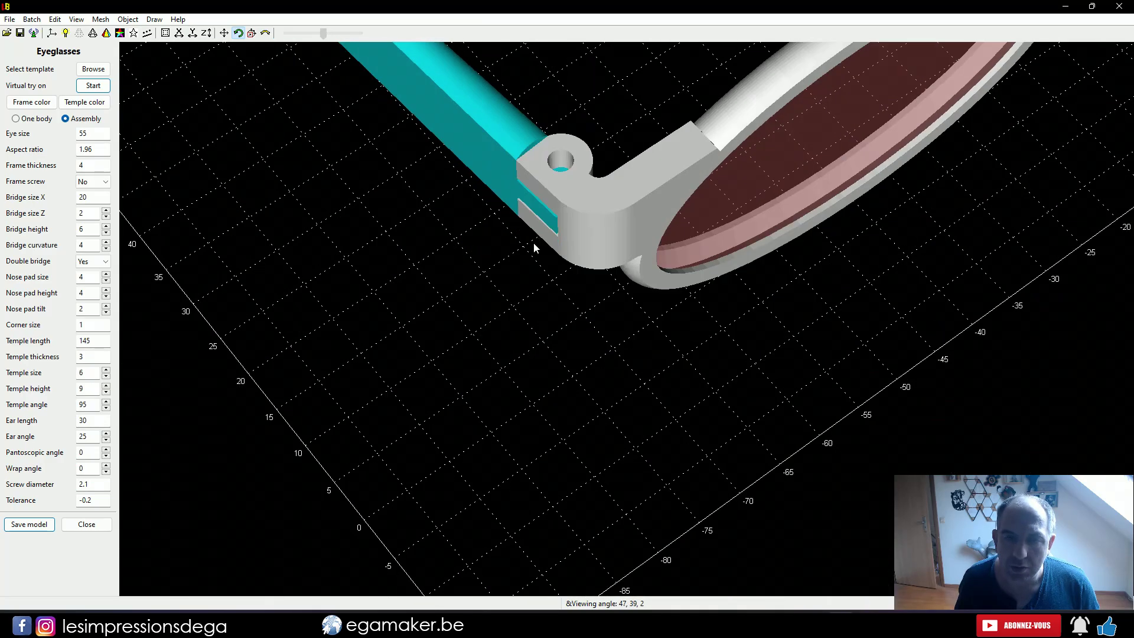
{"action": "scroll", "coordinate": [594, 321], "scroll_direction": "up", "scroll_amount": 3}
{"action": "left_click_drag", "start_coordinate": [593, 320], "coordinate": [538, 375]}
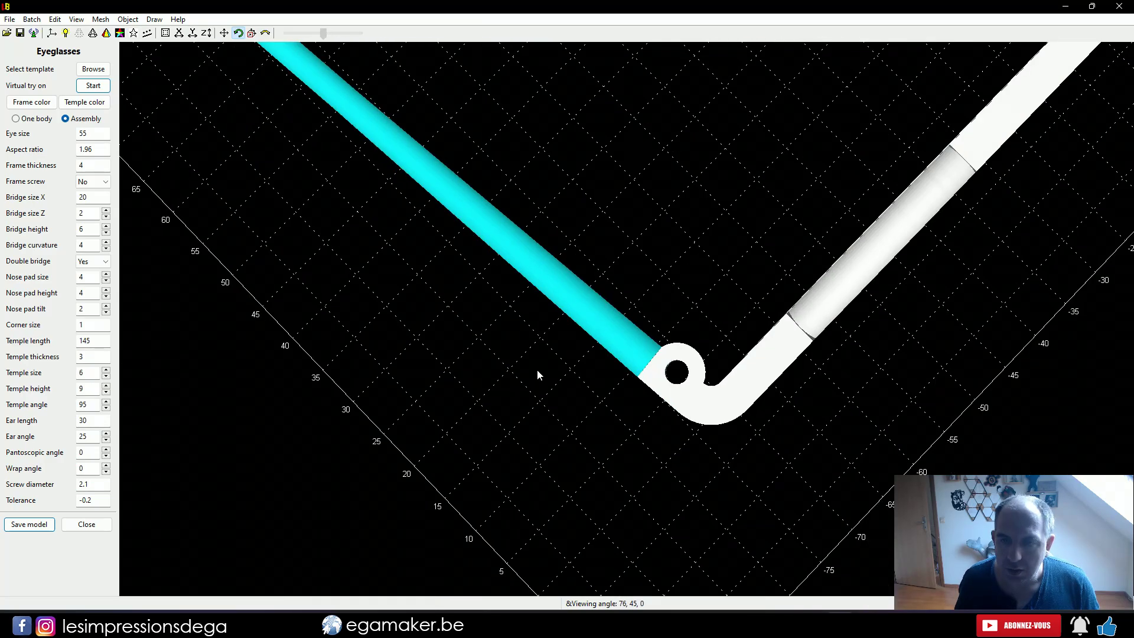
{"action": "left_click_drag", "start_coordinate": [582, 405], "coordinate": [703, 310]}
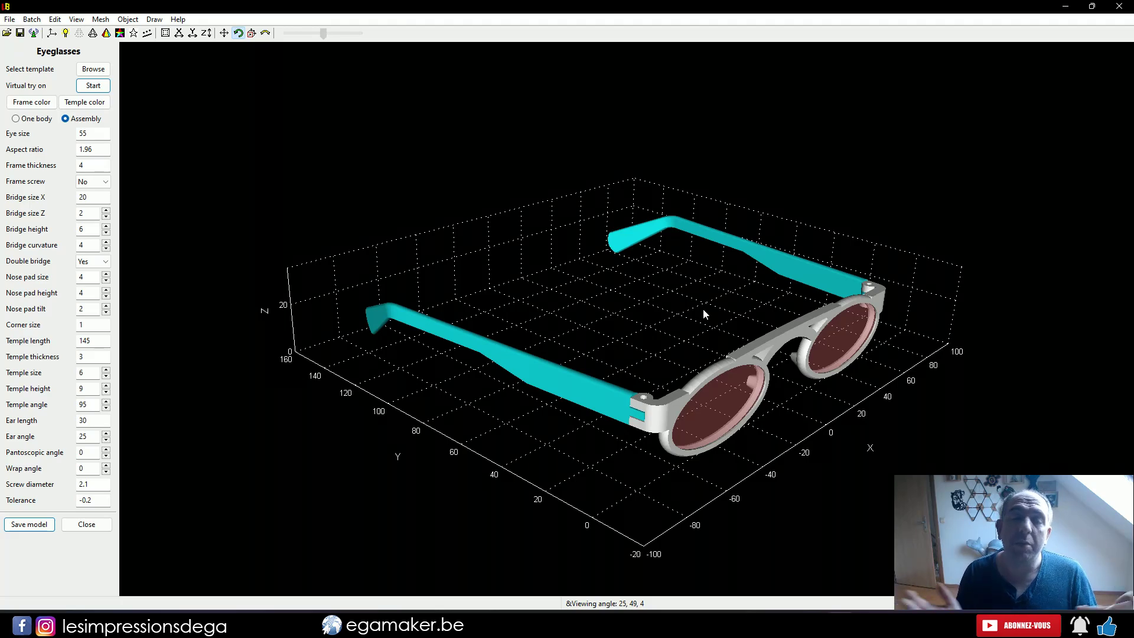
Start the virtual try-on with a pupillary distance of 63 mm
{"action": "left_click", "coordinate": [93, 85]}
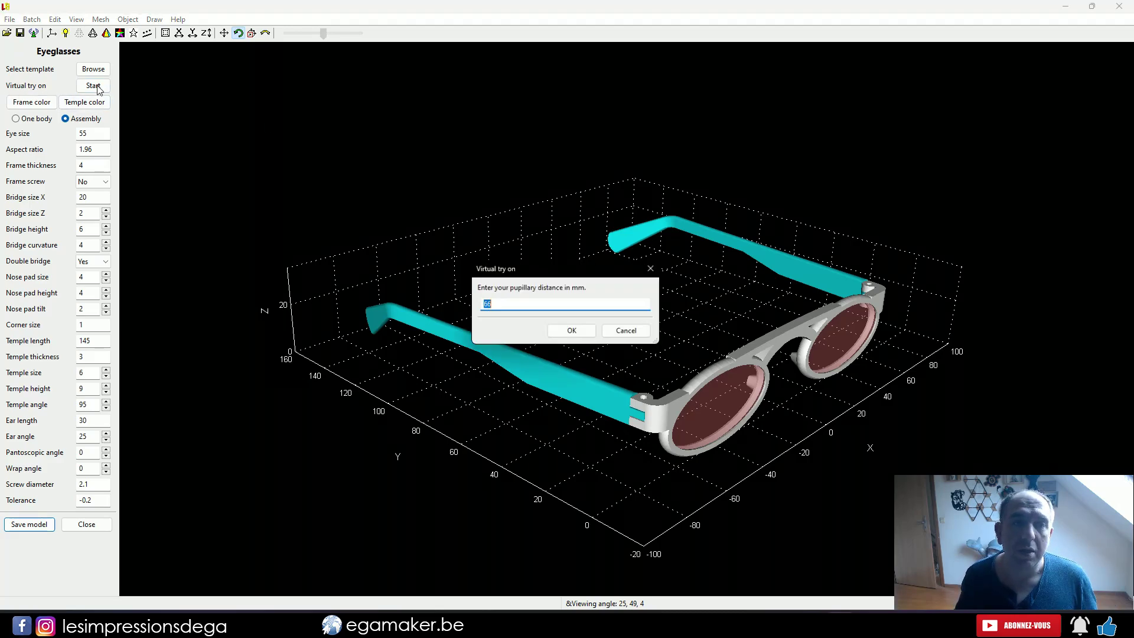
{"action": "left_click_drag", "start_coordinate": [547, 274], "coordinate": [533, 219]}
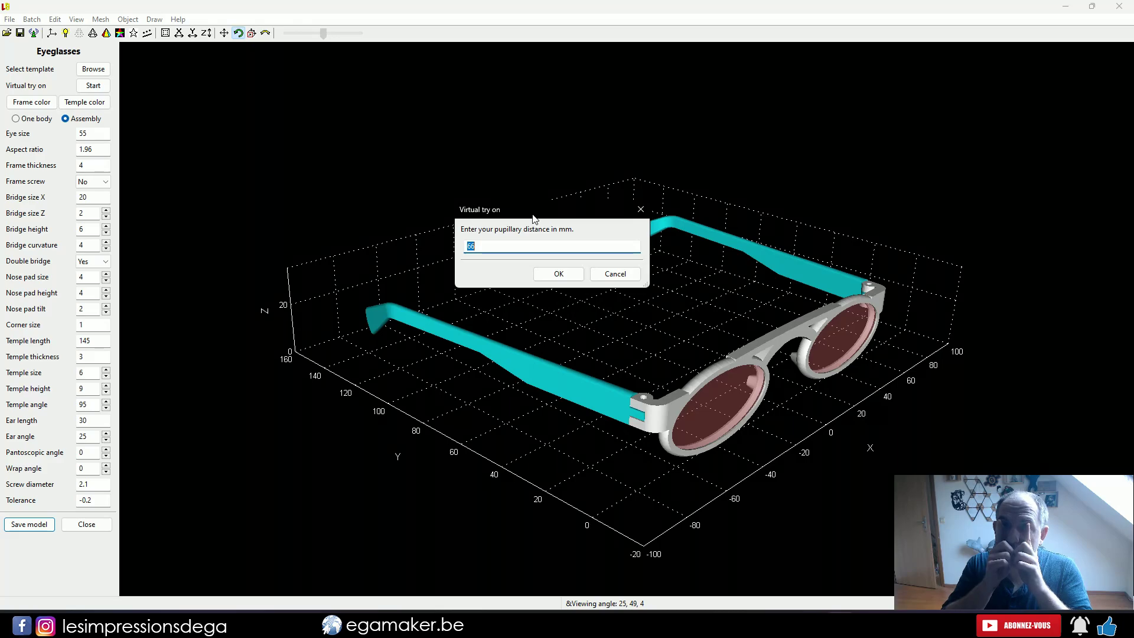
{"action": "type", "text": "63"}
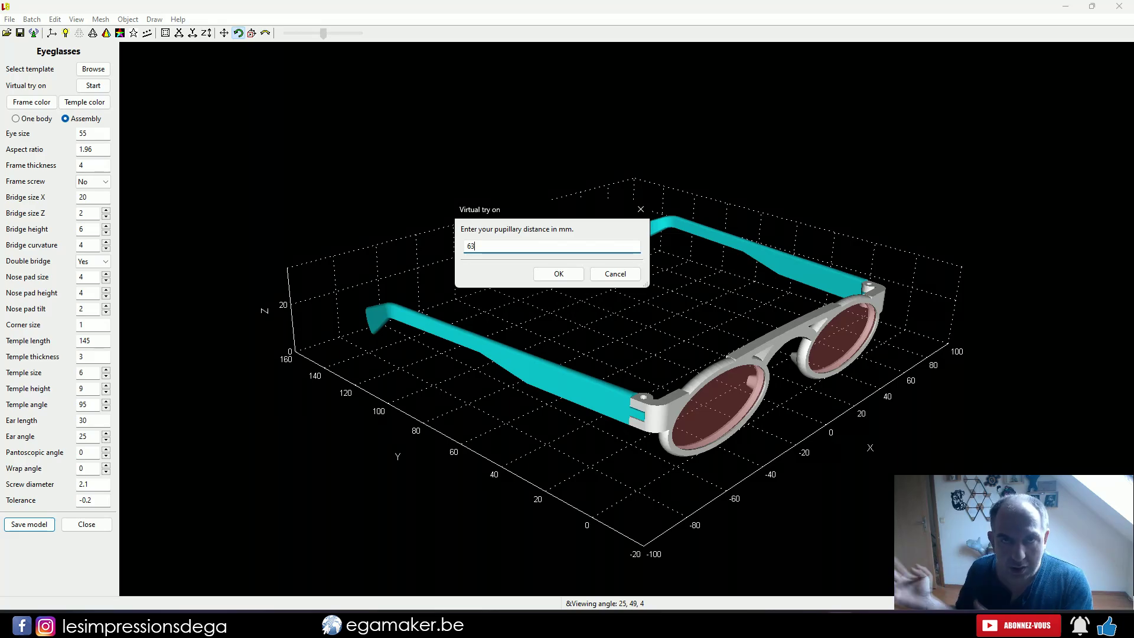
{"action": "key", "text": "Return"}
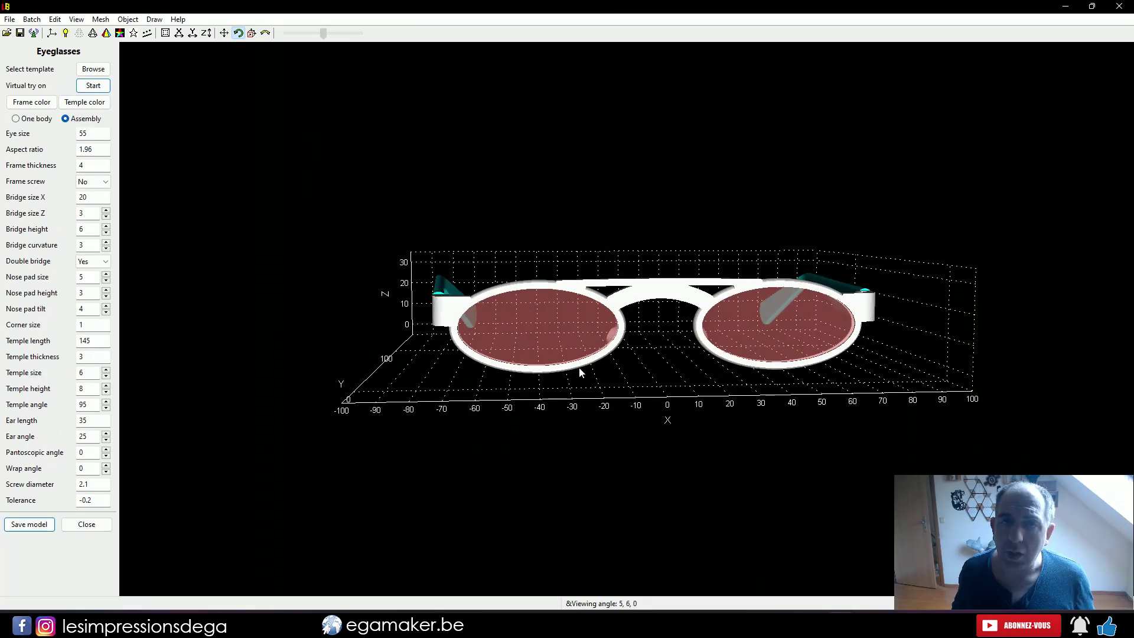
Inspect the adjusted glasses from the front and side and check the tolerance setting
{"action": "left_click_drag", "start_coordinate": [579, 370], "coordinate": [643, 260]}
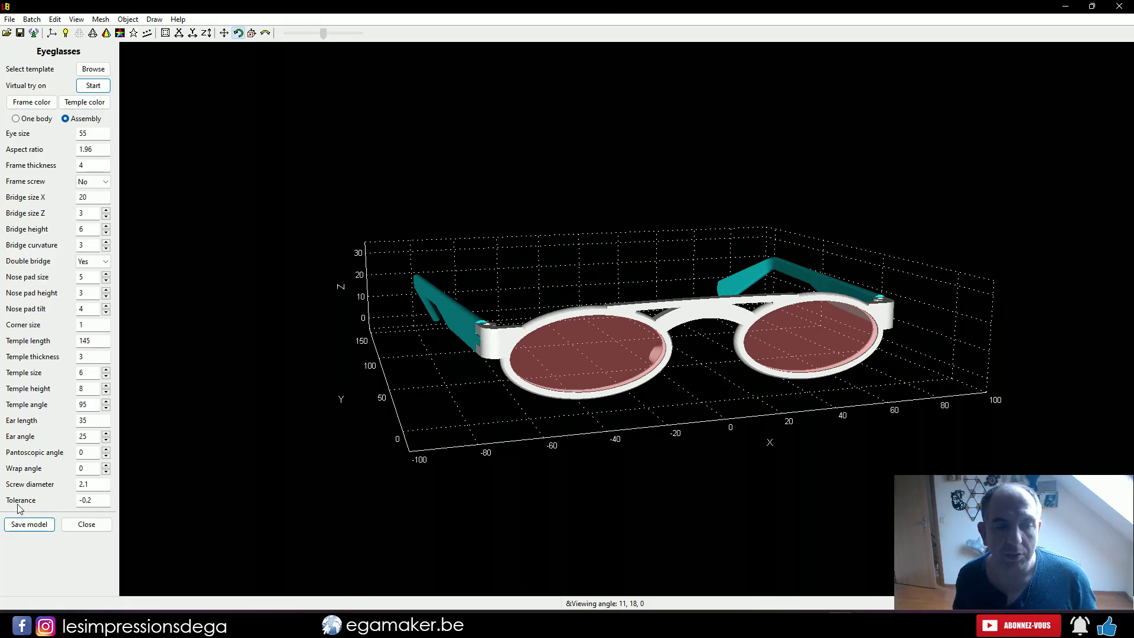
{"action": "left_click_drag", "start_coordinate": [480, 436], "coordinate": [560, 405]}
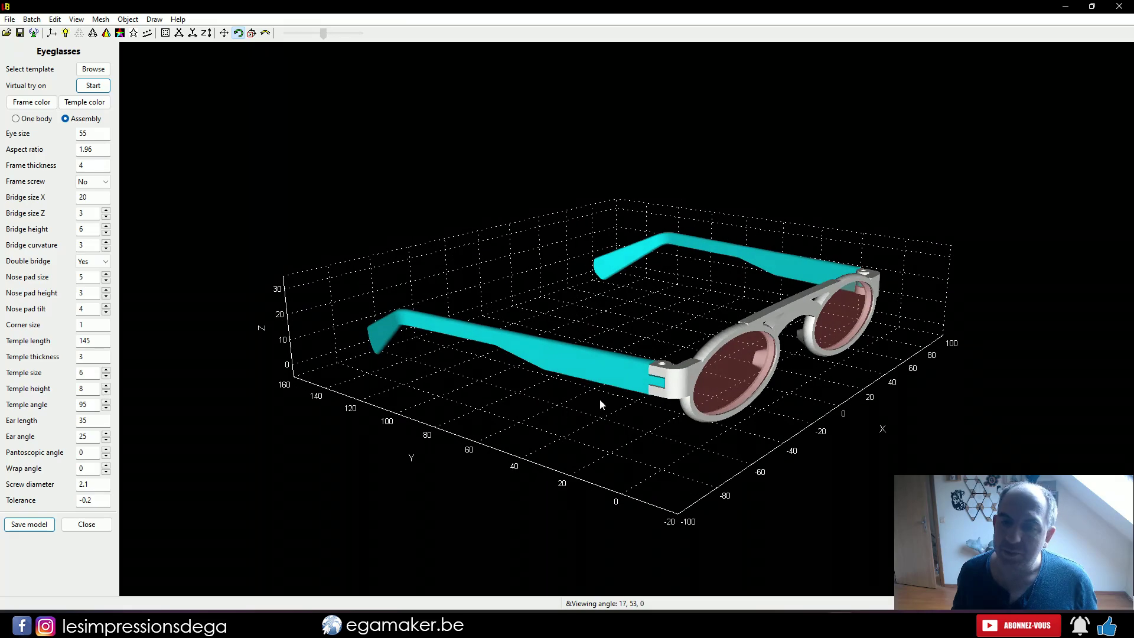
{"action": "left_click", "coordinate": [82, 500]}
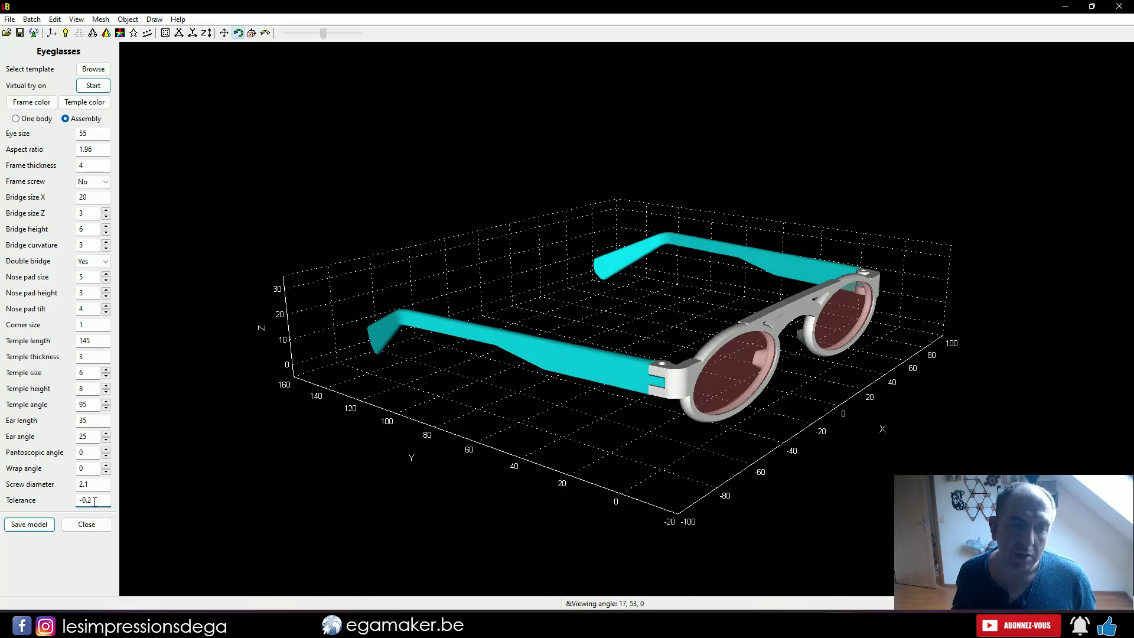
{"action": "left_click", "coordinate": [92, 499]}
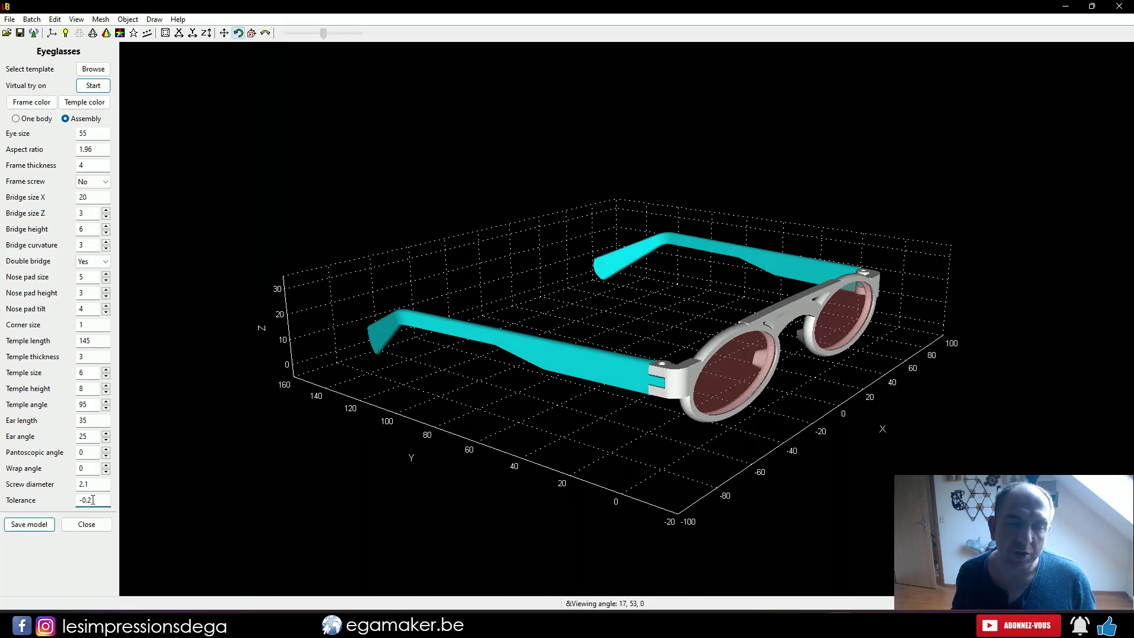
{"action": "left_click_drag", "start_coordinate": [483, 437], "coordinate": [466, 403]}
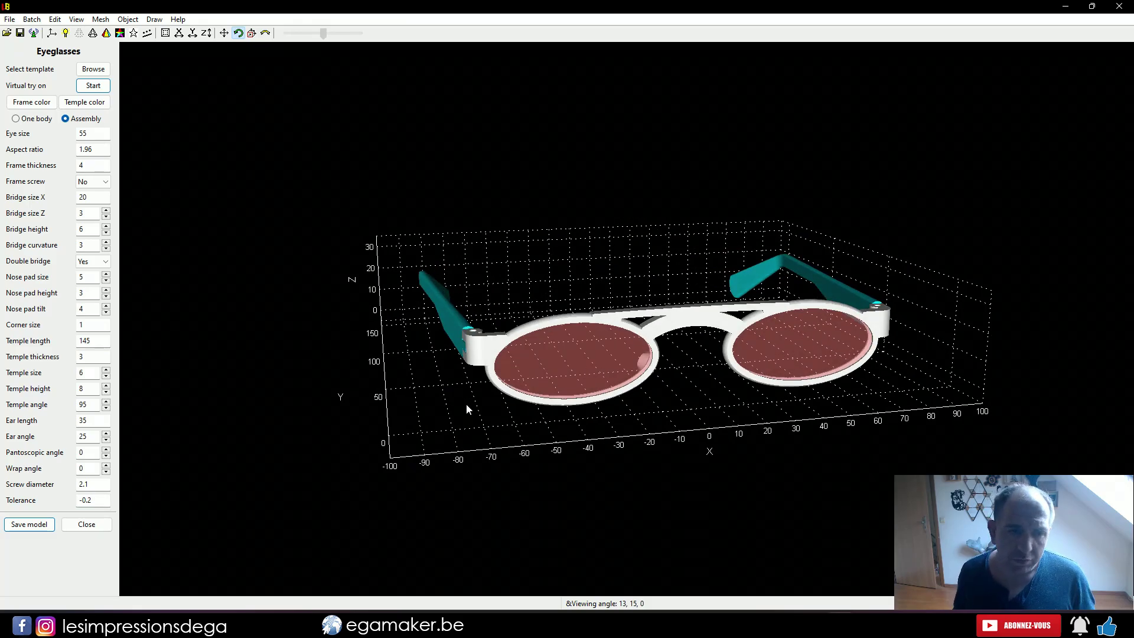
Save the model, open its output folder Sans titre-1_EG_10-26-38 in File Explorer and show the files as large icons
{"action": "left_click", "coordinate": [30, 524]}
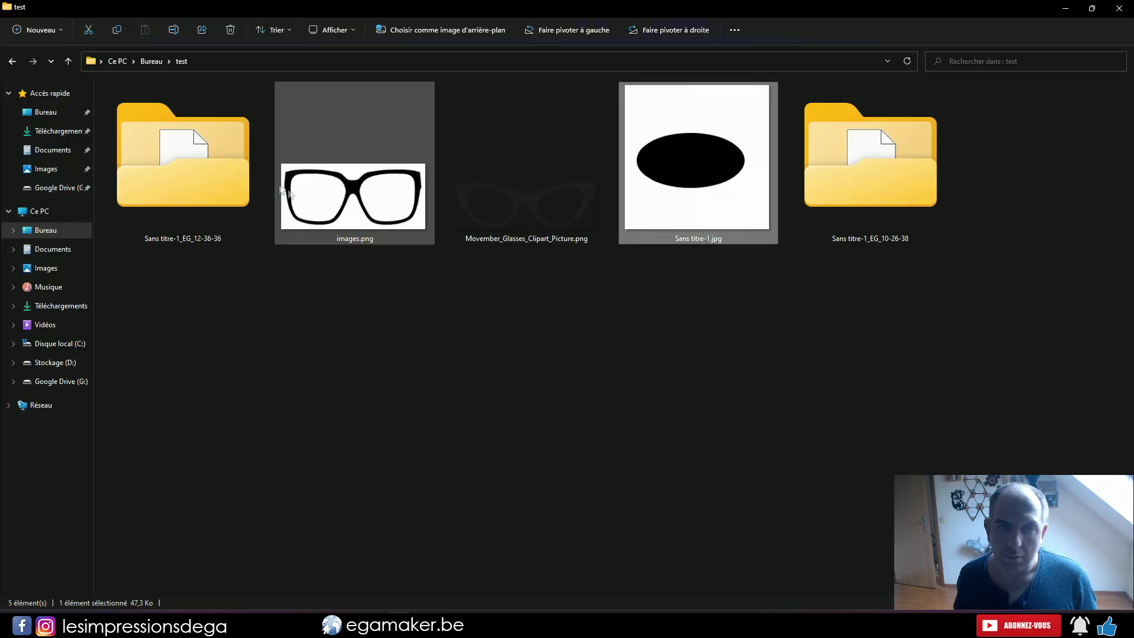
{"action": "double_click", "coordinate": [916, 168]}
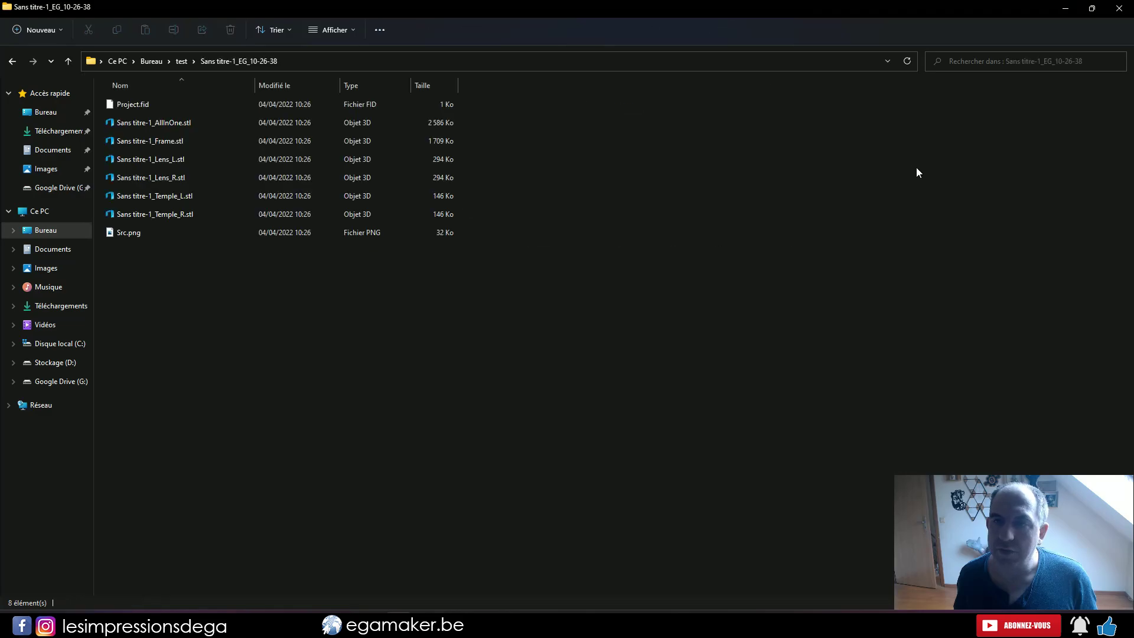
{"action": "scroll", "coordinate": [289, 331], "scroll_direction": "up", "scroll_amount": 6, "text": "ctrl"}
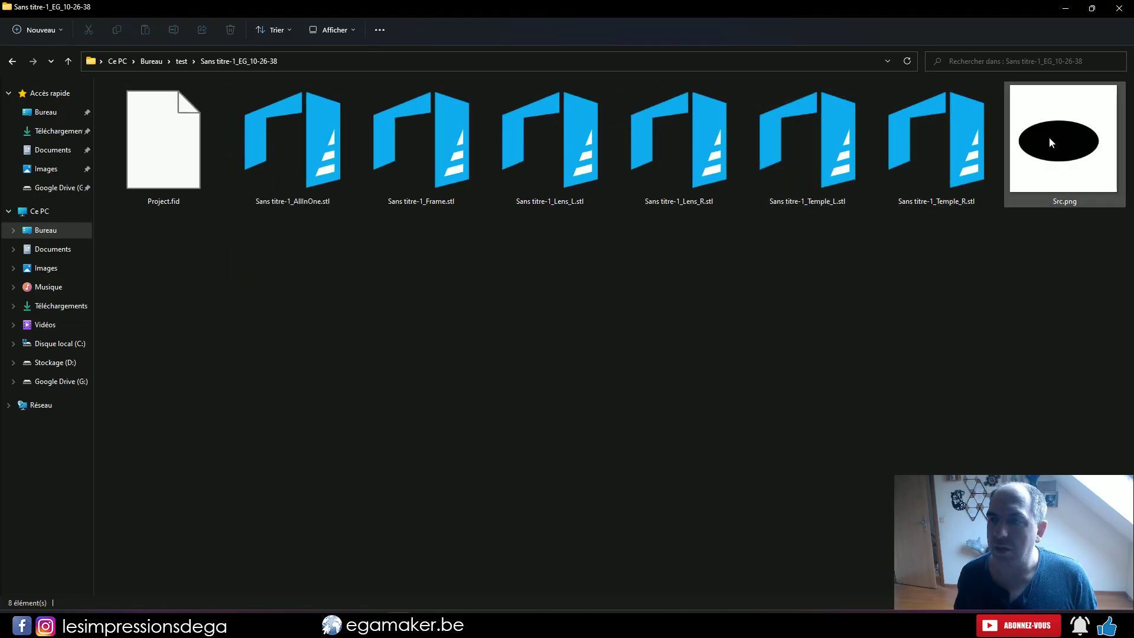
Open Sans titre-1_AllInOne.stl in 3D Builder and examine the complete glasses from the front
{"action": "mouse_move", "coordinate": [1030, 144]}
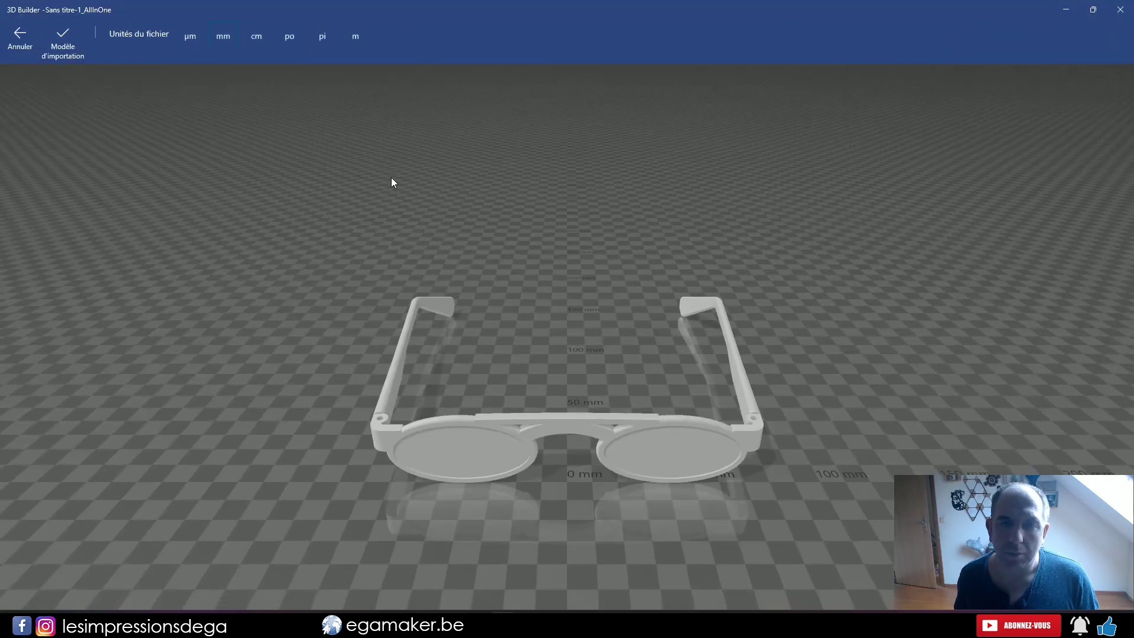
{"action": "left_click_drag", "start_coordinate": [393, 177], "coordinate": [379, 206]}
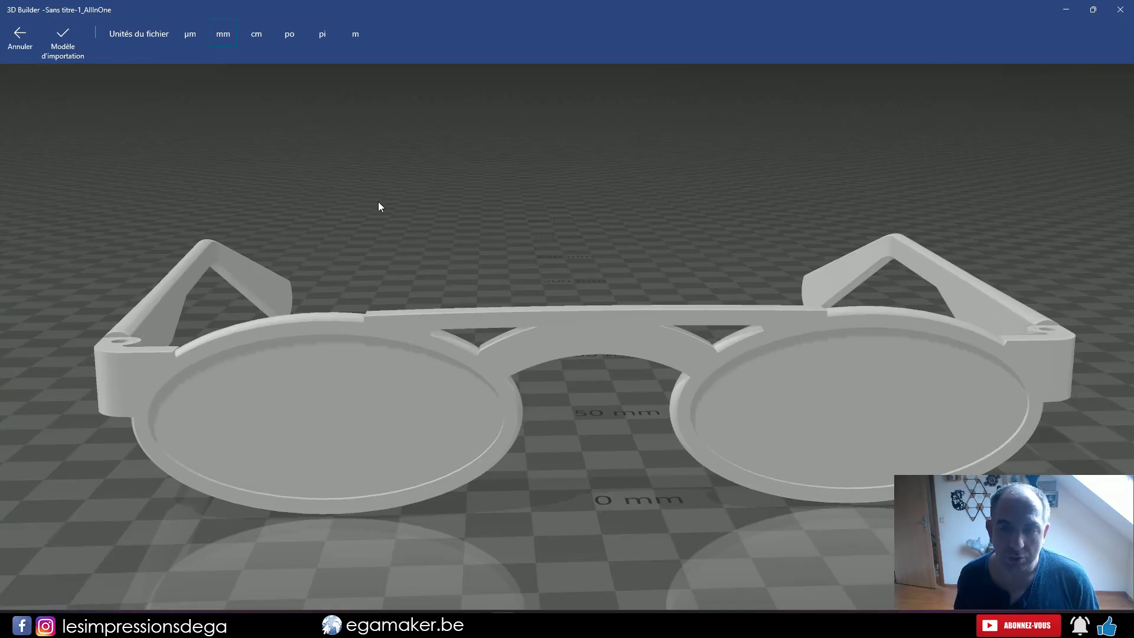
Open Sans titre-1_Frame.stl in a maximized 3D Builder window and examine the frame's hinges, nose pads and lens grooves from behind
{"action": "left_click", "coordinate": [395, 606]}
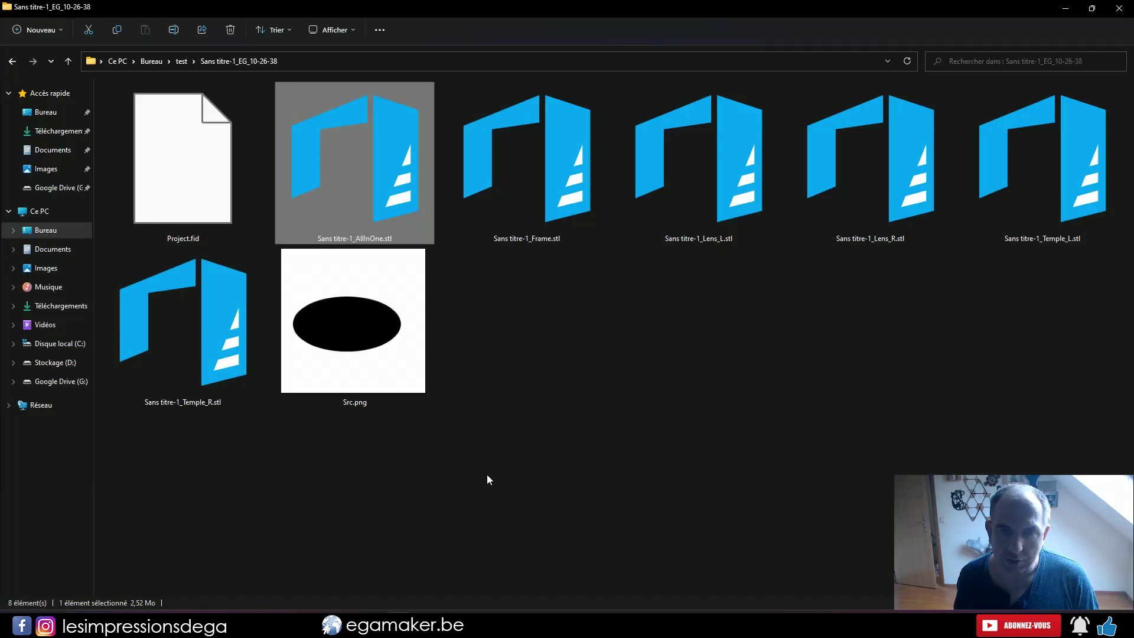
{"action": "double_click", "coordinate": [552, 183]}
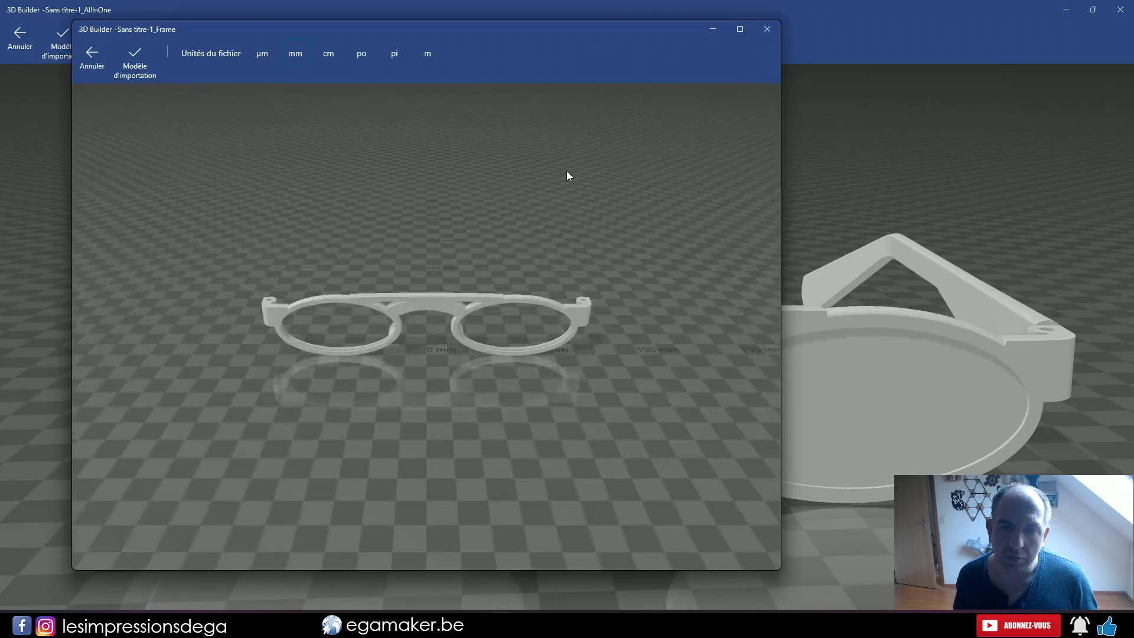
{"action": "left_click", "coordinate": [740, 29]}
{"action": "left_click_drag", "start_coordinate": [831, 267], "coordinate": [378, 368]}
{"action": "scroll", "coordinate": [578, 410], "scroll_direction": "up", "scroll_amount": 5}
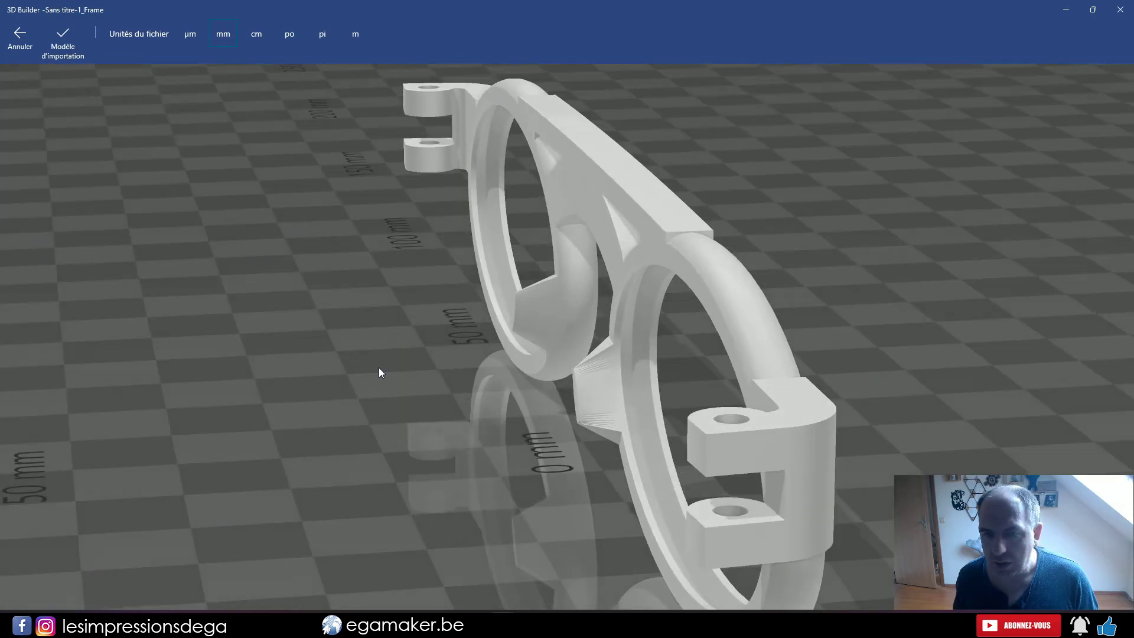
{"action": "left_click_drag", "start_coordinate": [445, 367], "coordinate": [548, 354]}
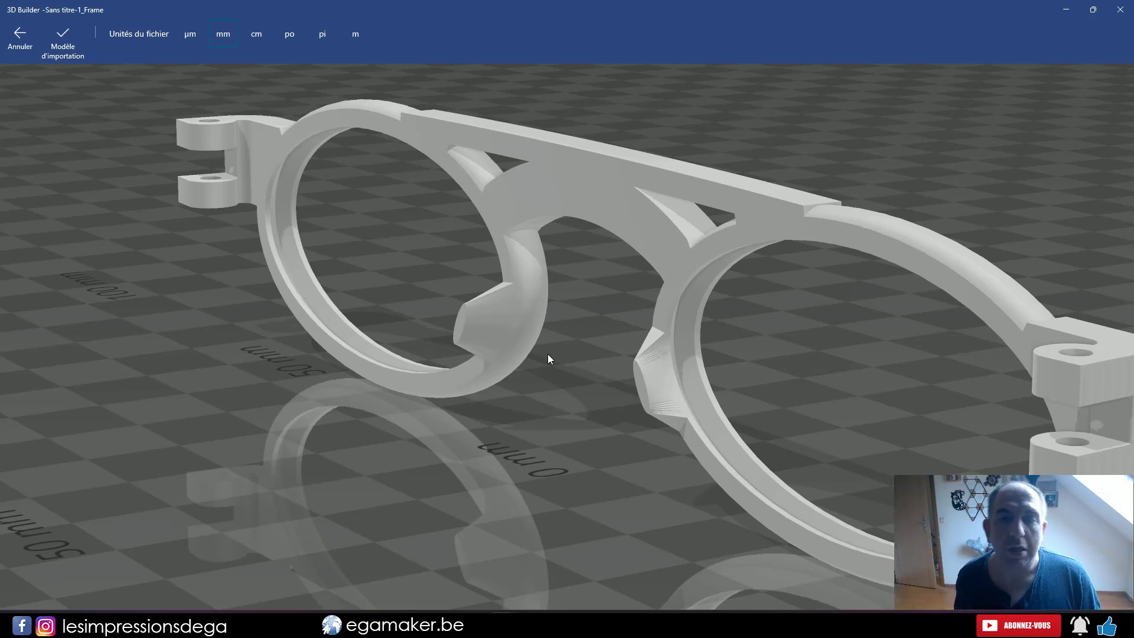
{"action": "scroll", "coordinate": [547, 355], "scroll_direction": "down", "scroll_amount": 1}
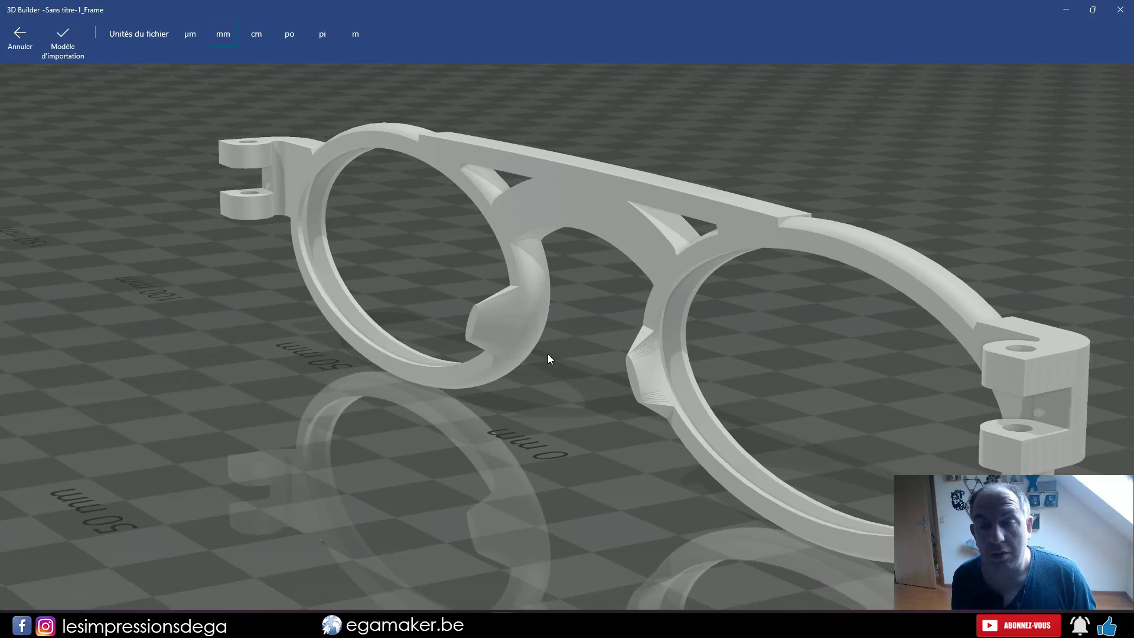
{"action": "scroll", "coordinate": [547, 353], "scroll_direction": "down", "scroll_amount": 3}
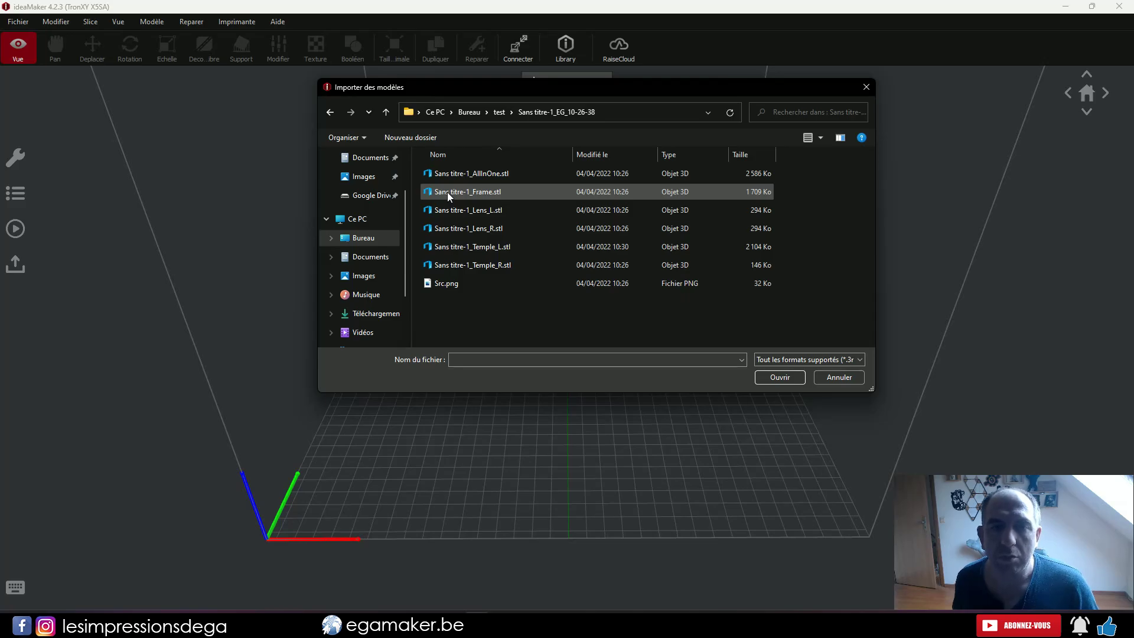
Import Sans titre-1_Frame.stl into ideaMaker and view the frame on the print bed
{"action": "double_click", "coordinate": [447, 193]}
{"action": "left_click_drag", "start_coordinate": [423, 351], "coordinate": [627, 440]}
{"action": "scroll", "coordinate": [627, 440], "scroll_direction": "up", "scroll_amount": 5}
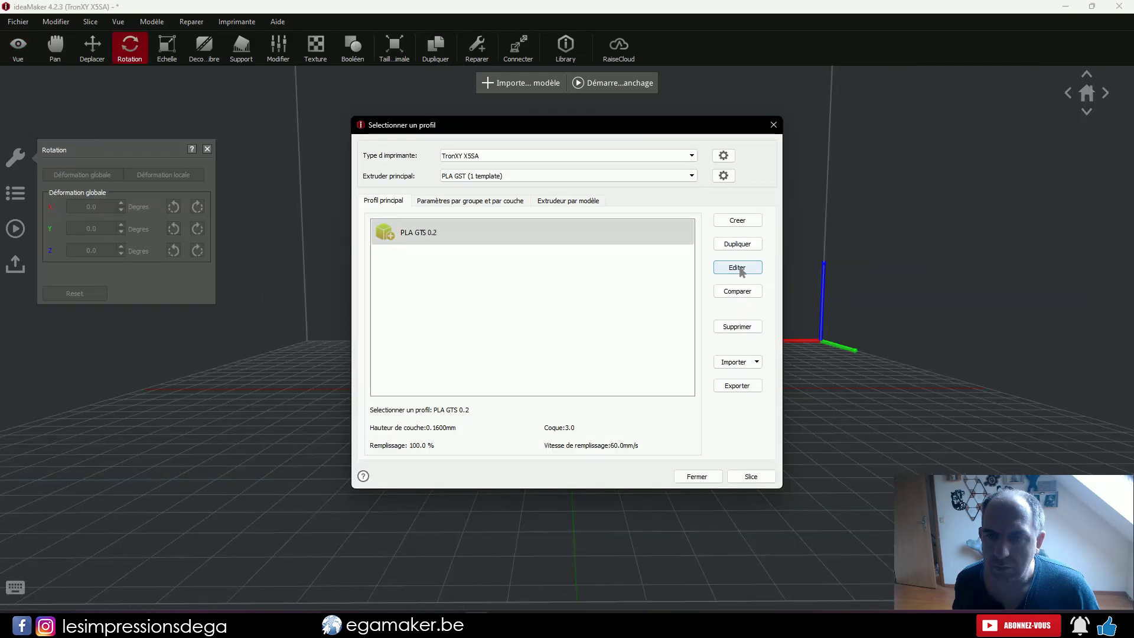
Review the layer and infill settings of the PLA GTS 0.2 profile, slice the frame and check the print estimate
{"action": "left_click", "coordinate": [735, 265]}
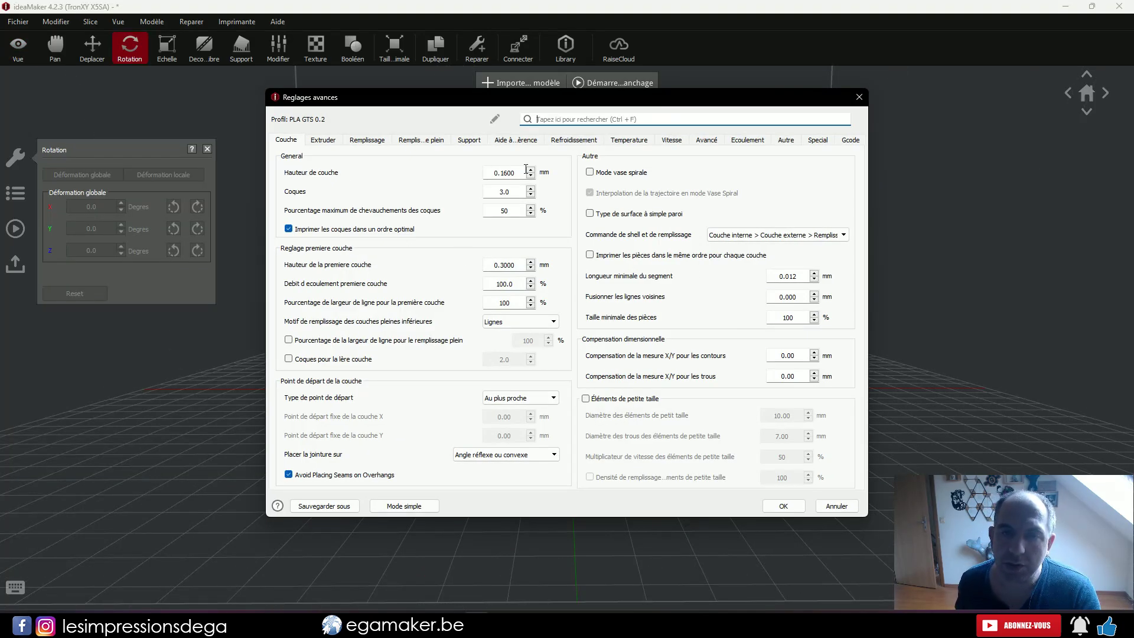
{"action": "left_click", "coordinate": [367, 140]}
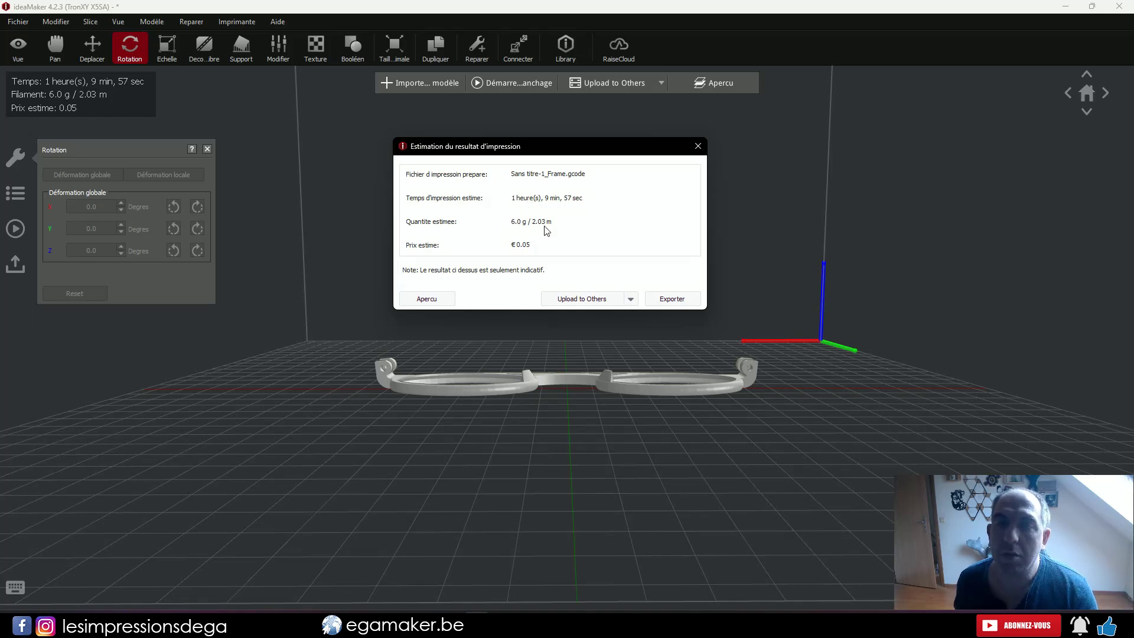
{"action": "mouse_move", "coordinate": [547, 230]}
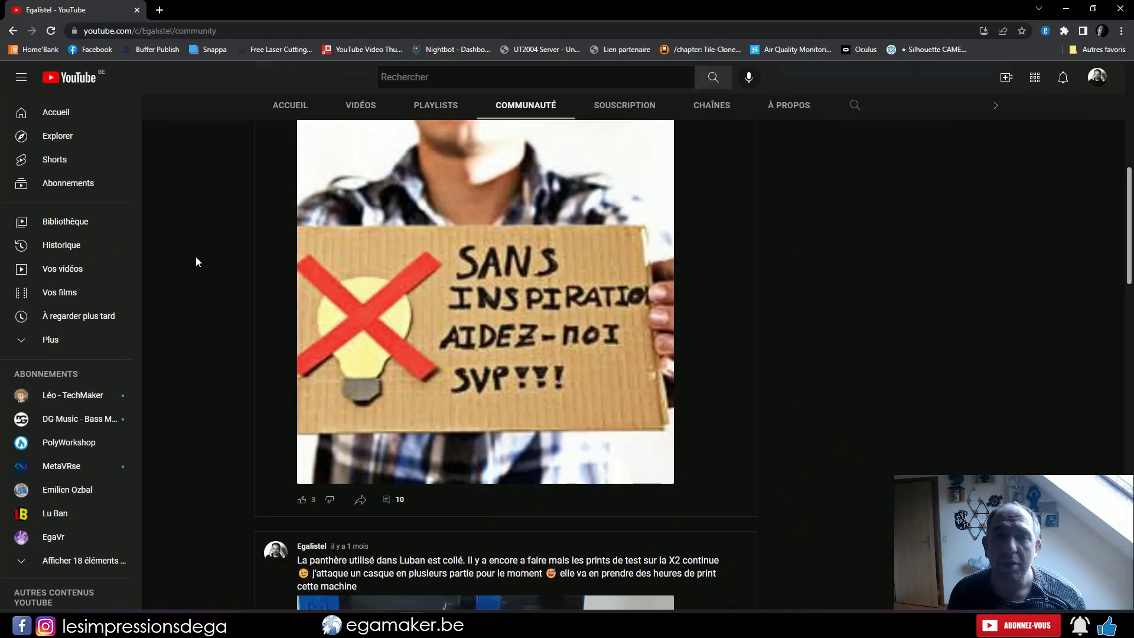
Switch to the YouTube community page, open the comments of the post asking for video ideas and read them
{"action": "scroll", "coordinate": [196, 257], "scroll_direction": "down", "scroll_amount": 1}
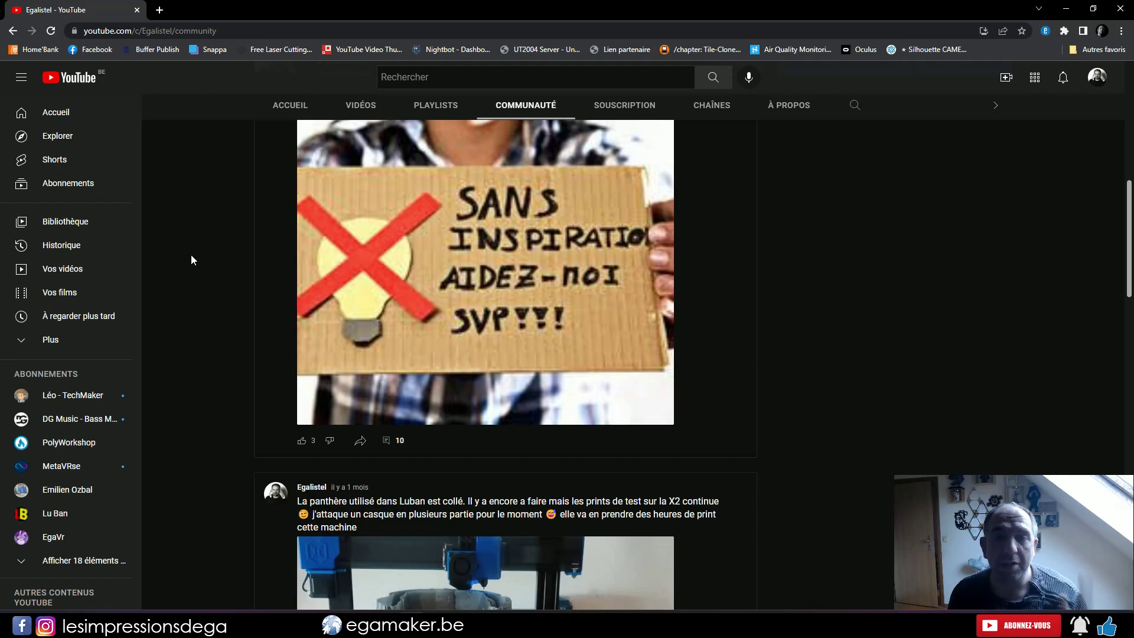
{"action": "scroll", "coordinate": [191, 258], "scroll_direction": "up", "scroll_amount": 2}
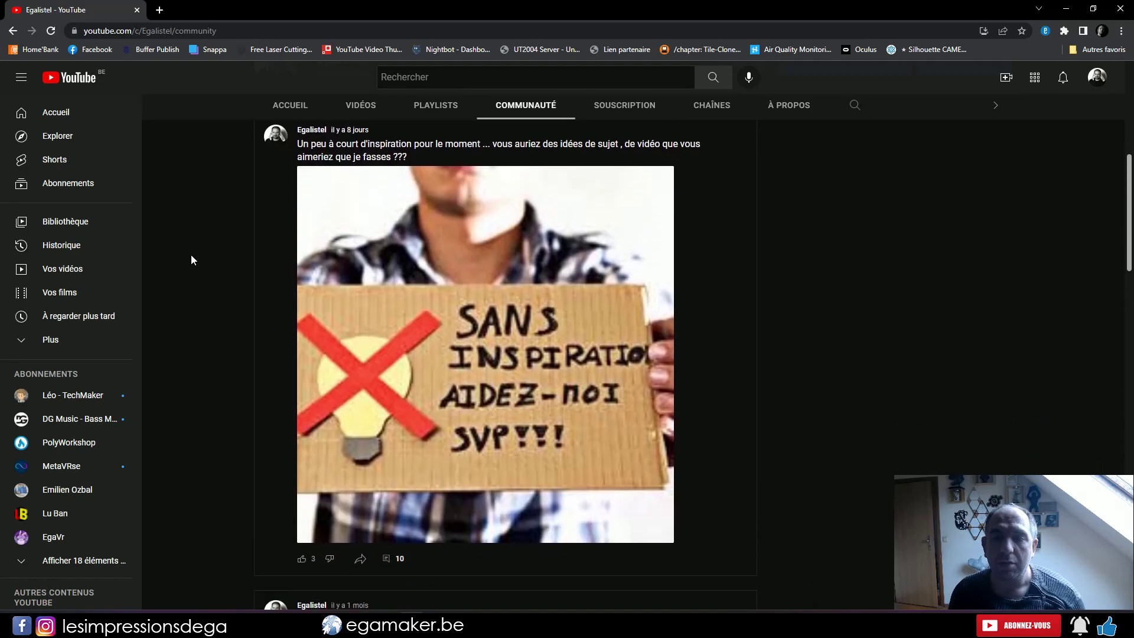
{"action": "scroll", "coordinate": [355, 289], "scroll_direction": "down", "scroll_amount": 5}
{"action": "left_click", "coordinate": [387, 263]}
{"action": "scroll", "coordinate": [190, 282], "scroll_direction": "down", "scroll_amount": 6}
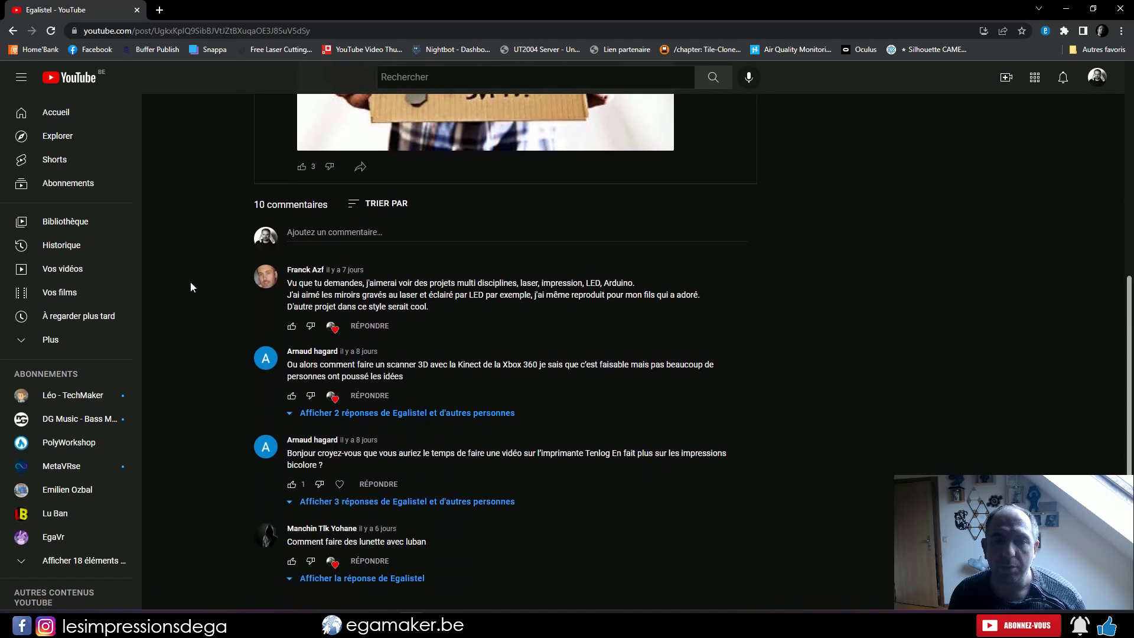